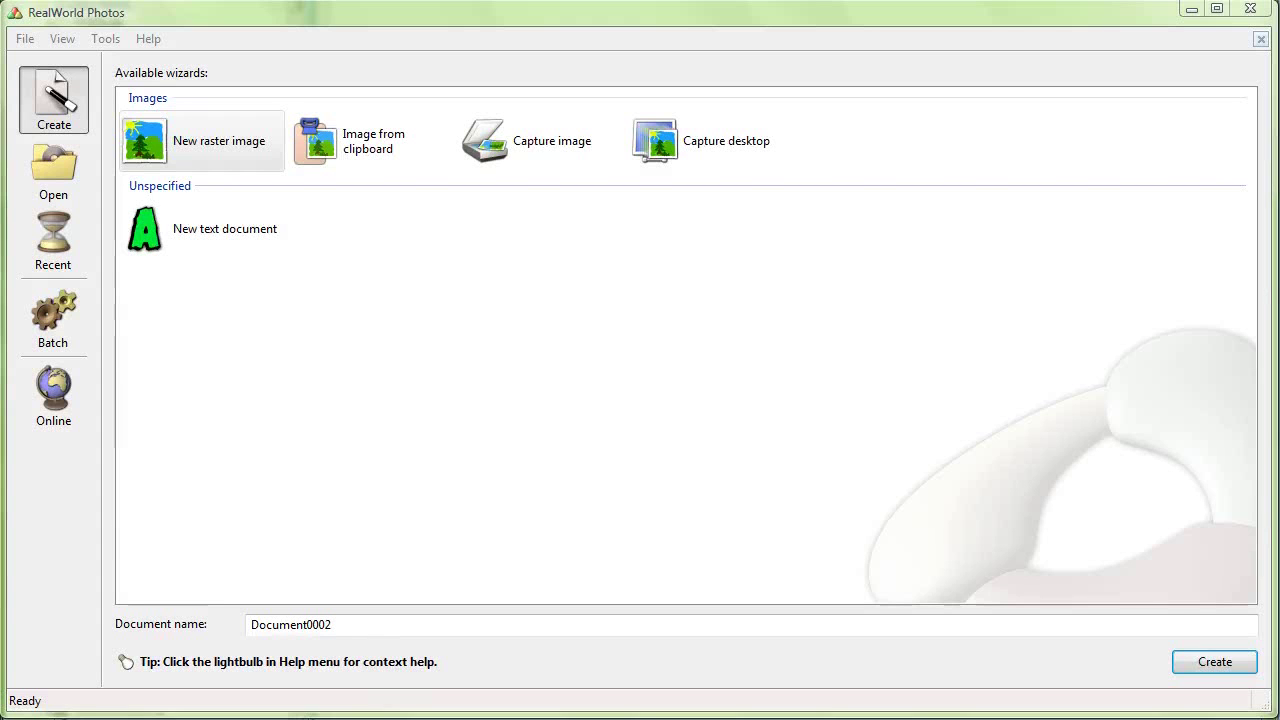
Step: Switch to the Firefox window showing the fields-and-hills landscape photo
{"action": "key", "text": "alt+Tab"}
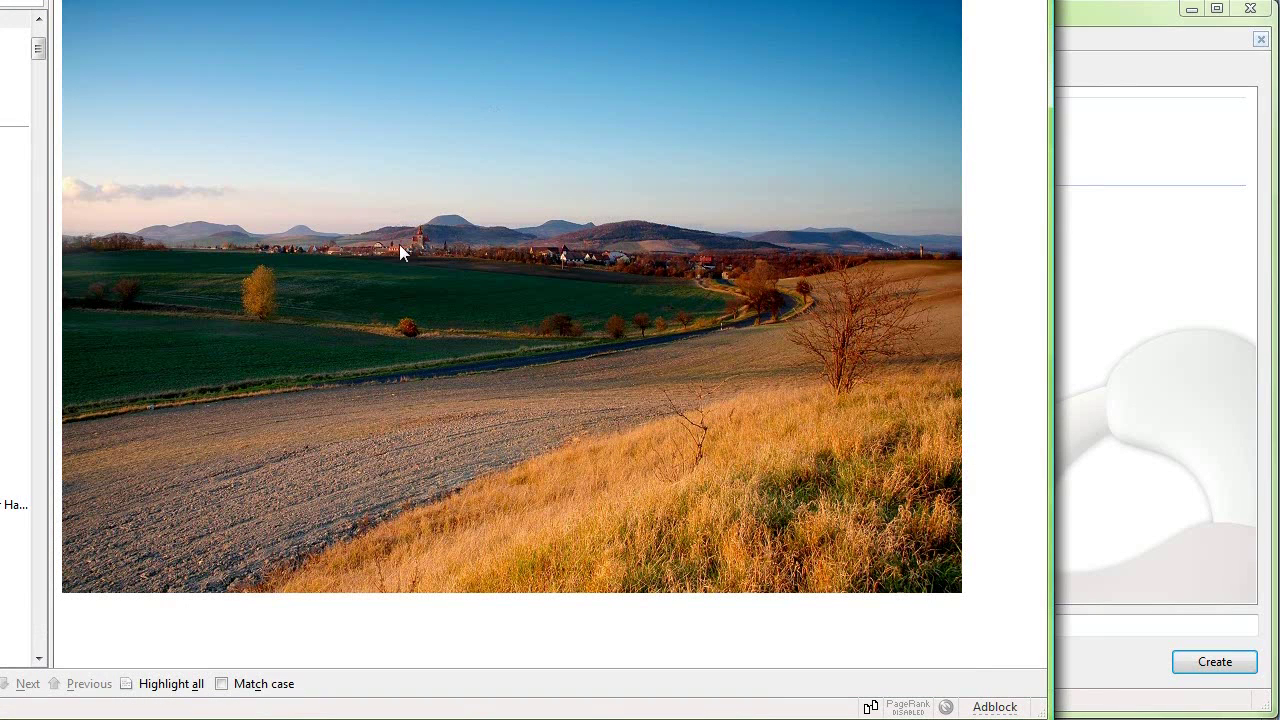
Step: Copy the landscape photo in Firefox to the clipboard with Copy Image
{"action": "right_click", "coordinate": [466, 228]}
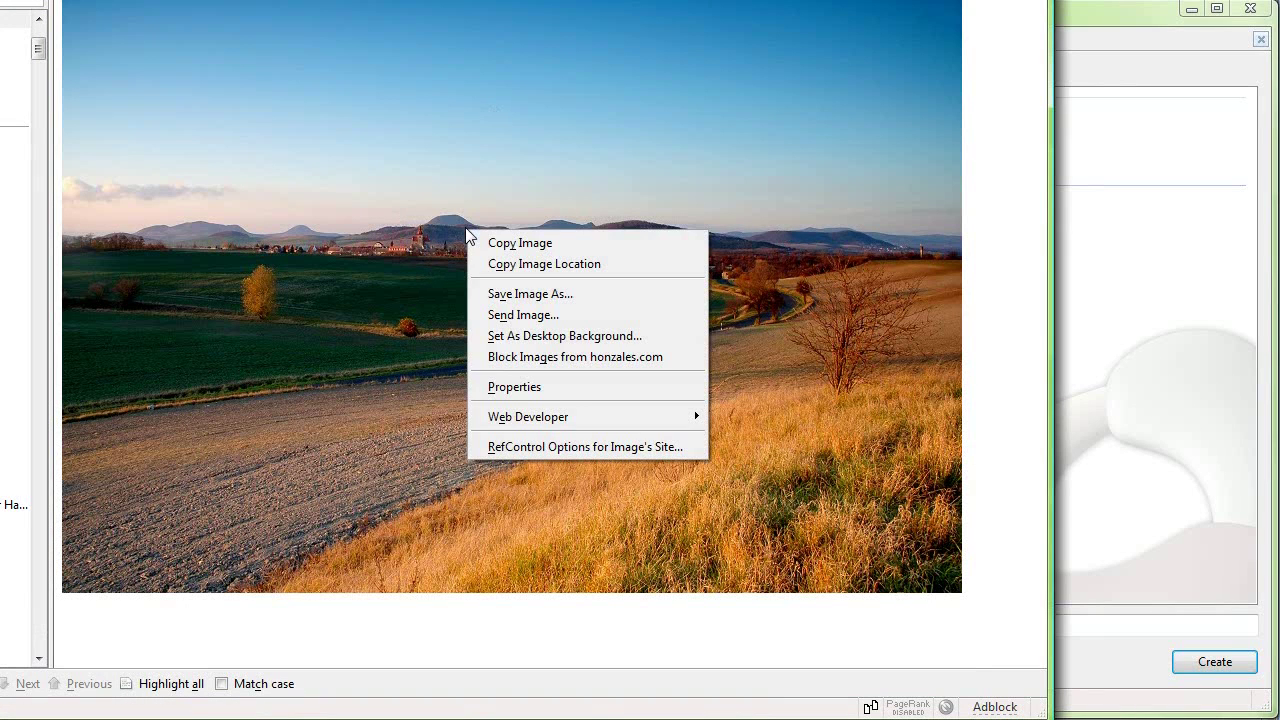
{"action": "left_click", "coordinate": [517, 243]}
Step: Create Document0002.rli from the clipboard landscape photo and choose the Simple select tool
{"action": "key", "text": "alt+Tab"}
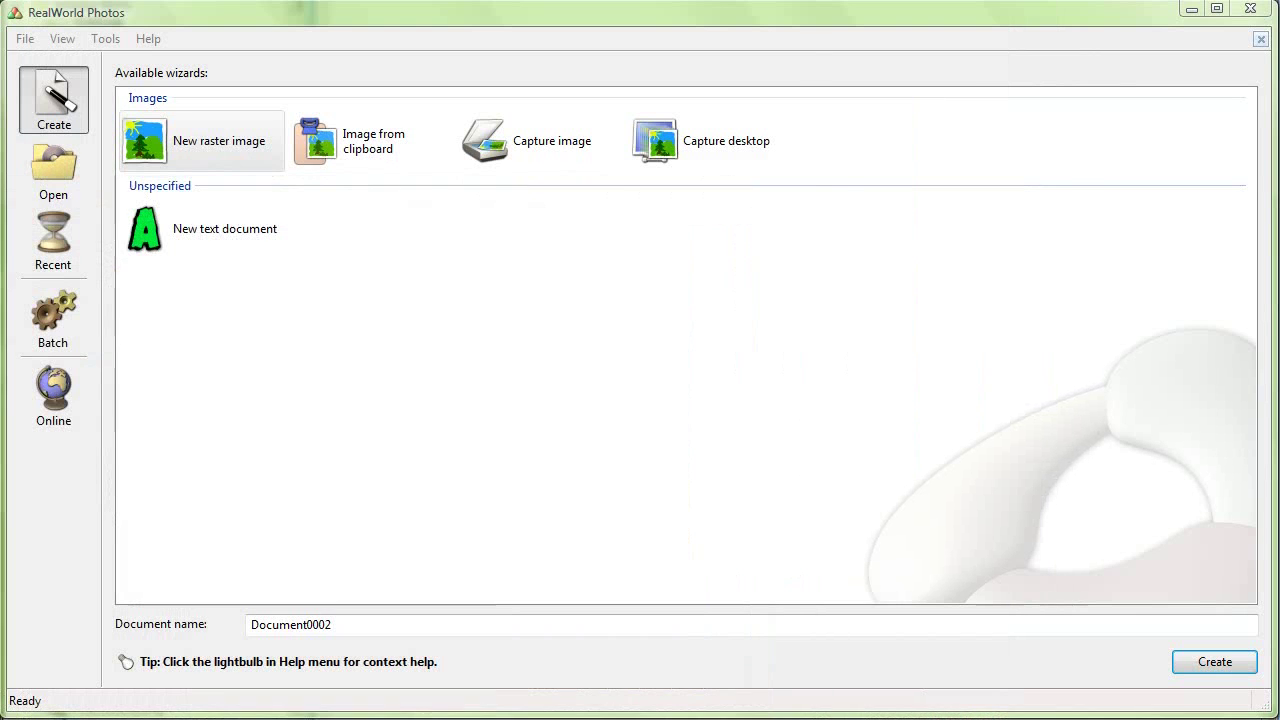
{"action": "double_click", "coordinate": [337, 150]}
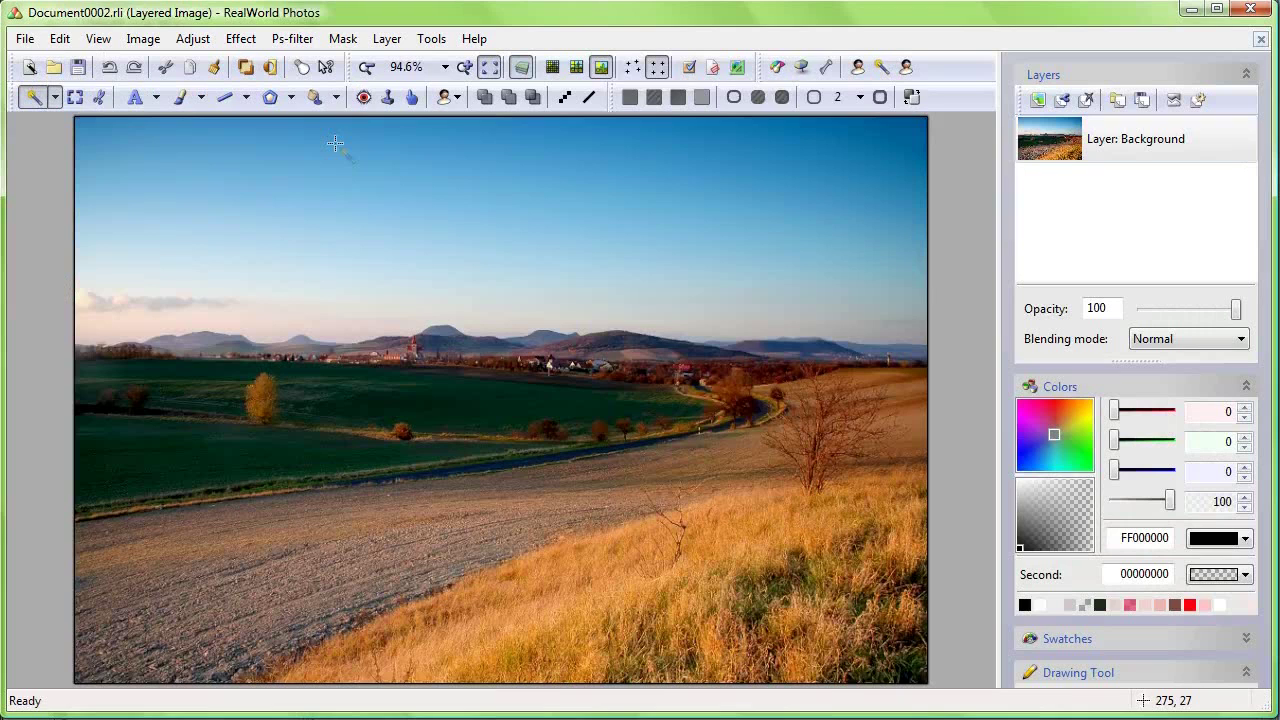
{"action": "left_click", "coordinate": [56, 97]}
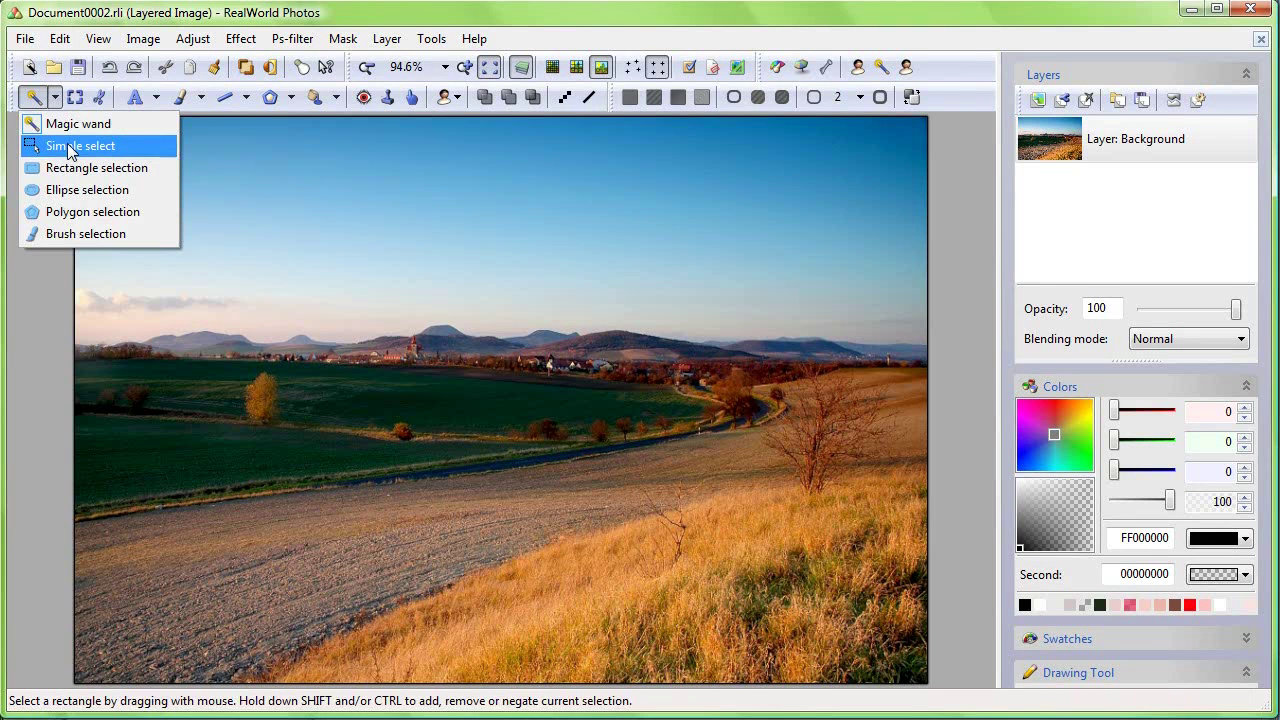
{"action": "left_click", "coordinate": [70, 148]}
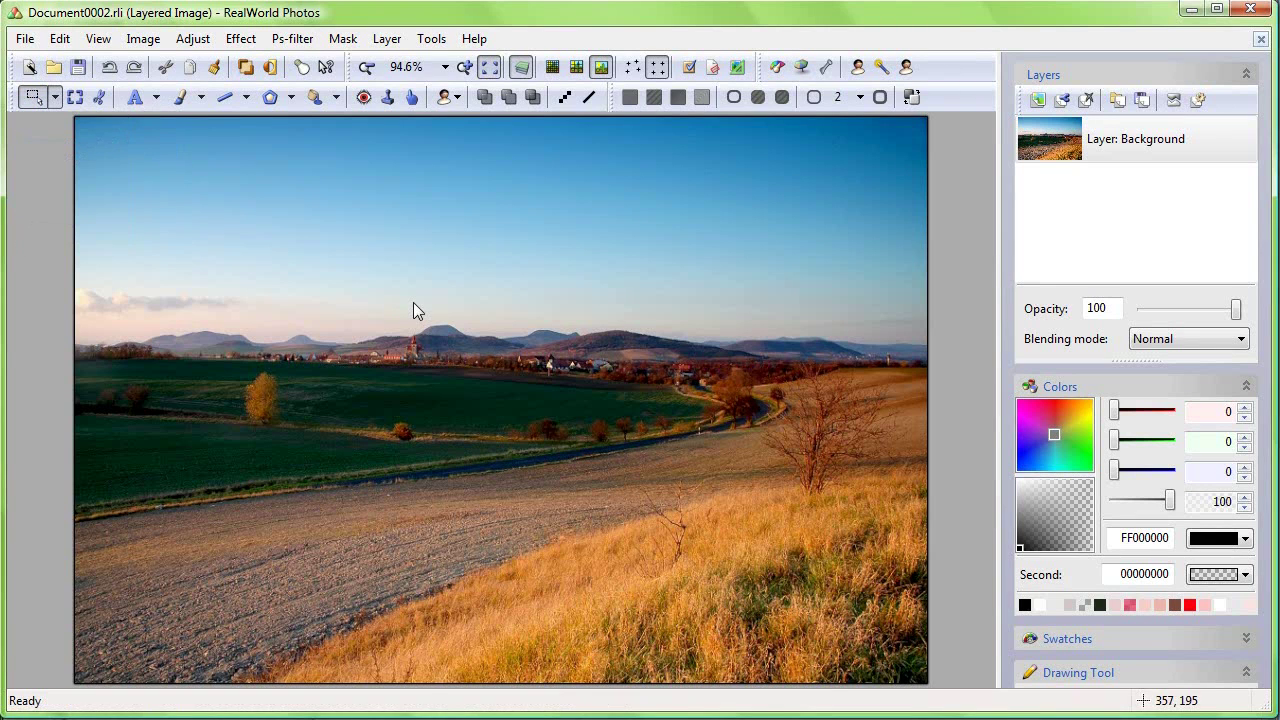
Step: Practise rectangular selections over the hills and fields, ending with one over the centre
{"action": "left_click_drag", "start_coordinate": [216, 197], "coordinate": [564, 441]}
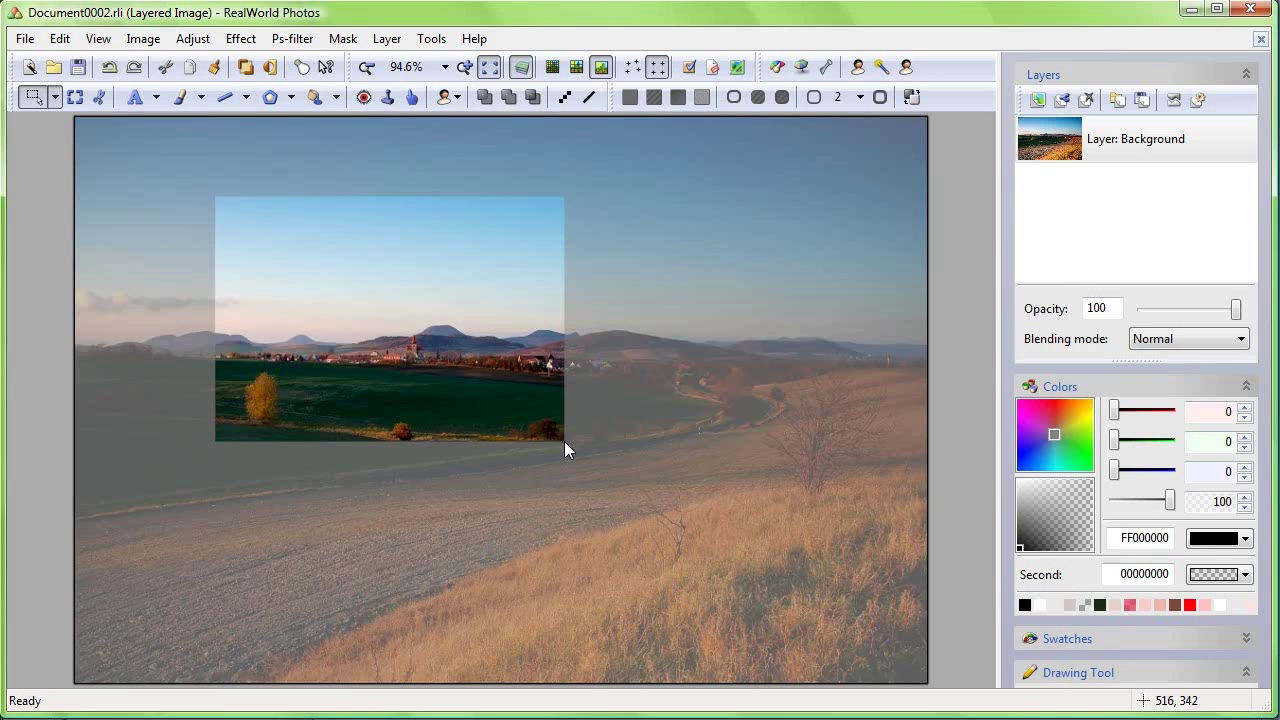
{"action": "left_click_drag", "start_coordinate": [379, 281], "coordinate": [718, 525]}
{"action": "left_click_drag", "start_coordinate": [211, 213], "coordinate": [528, 387]}
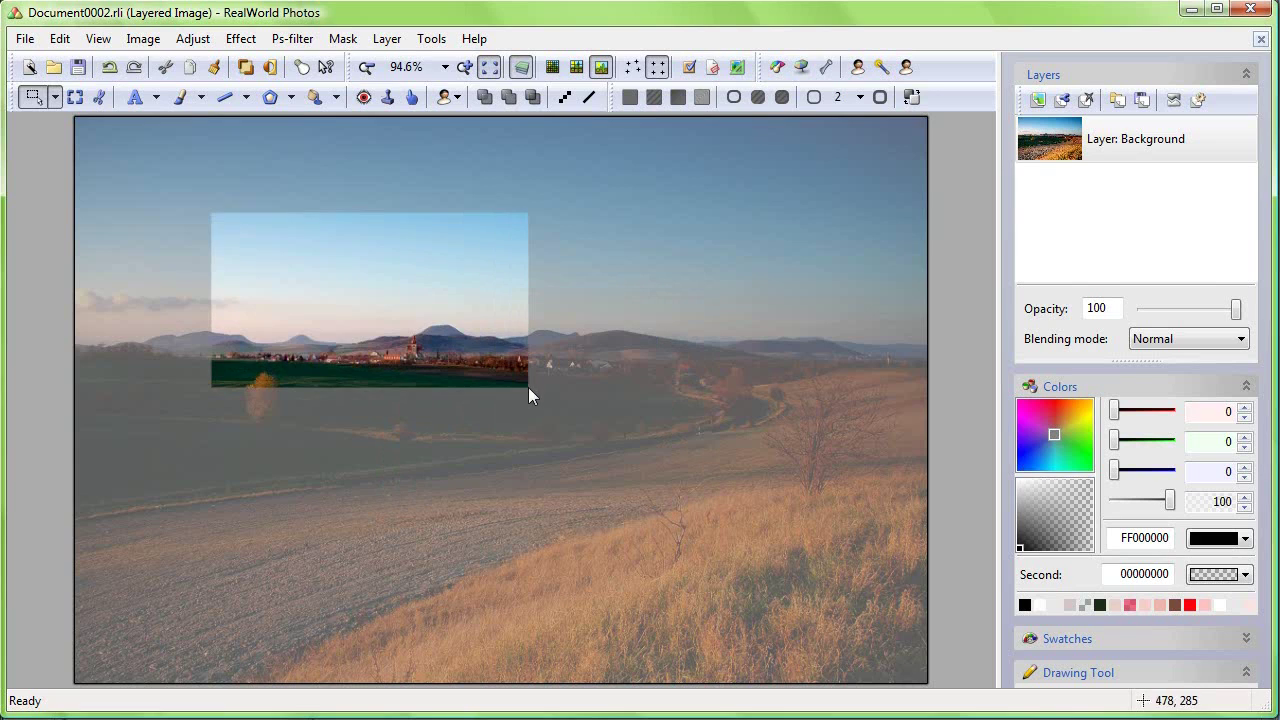
{"action": "left_click_drag", "start_coordinate": [716, 527], "coordinate": [383, 285]}
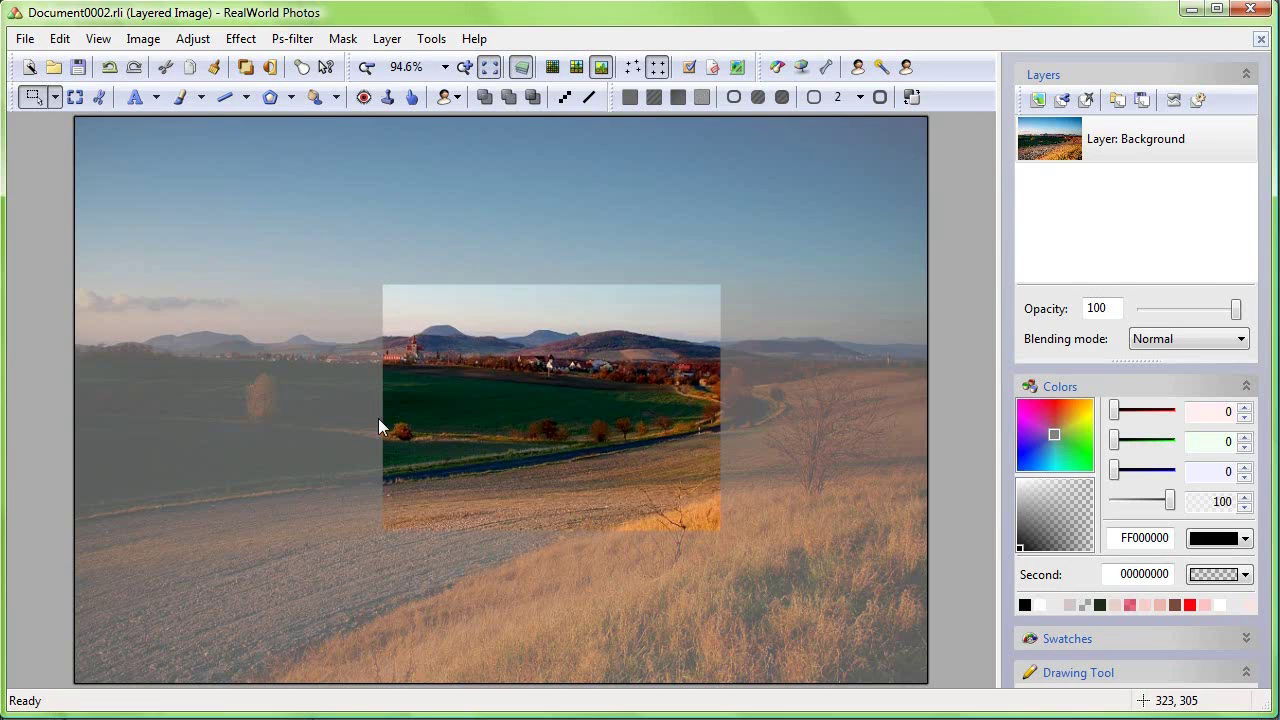
{"action": "left_click", "coordinate": [478, 407]}
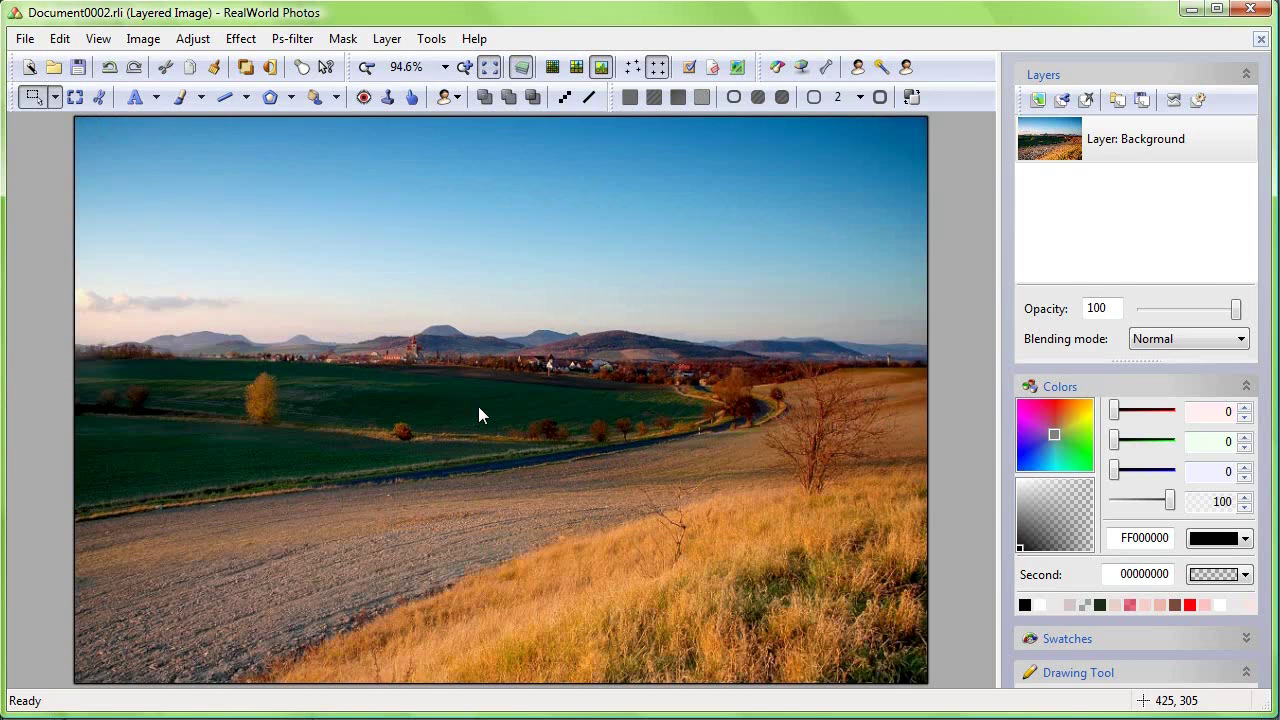
{"action": "left_click_drag", "start_coordinate": [264, 244], "coordinate": [699, 545]}
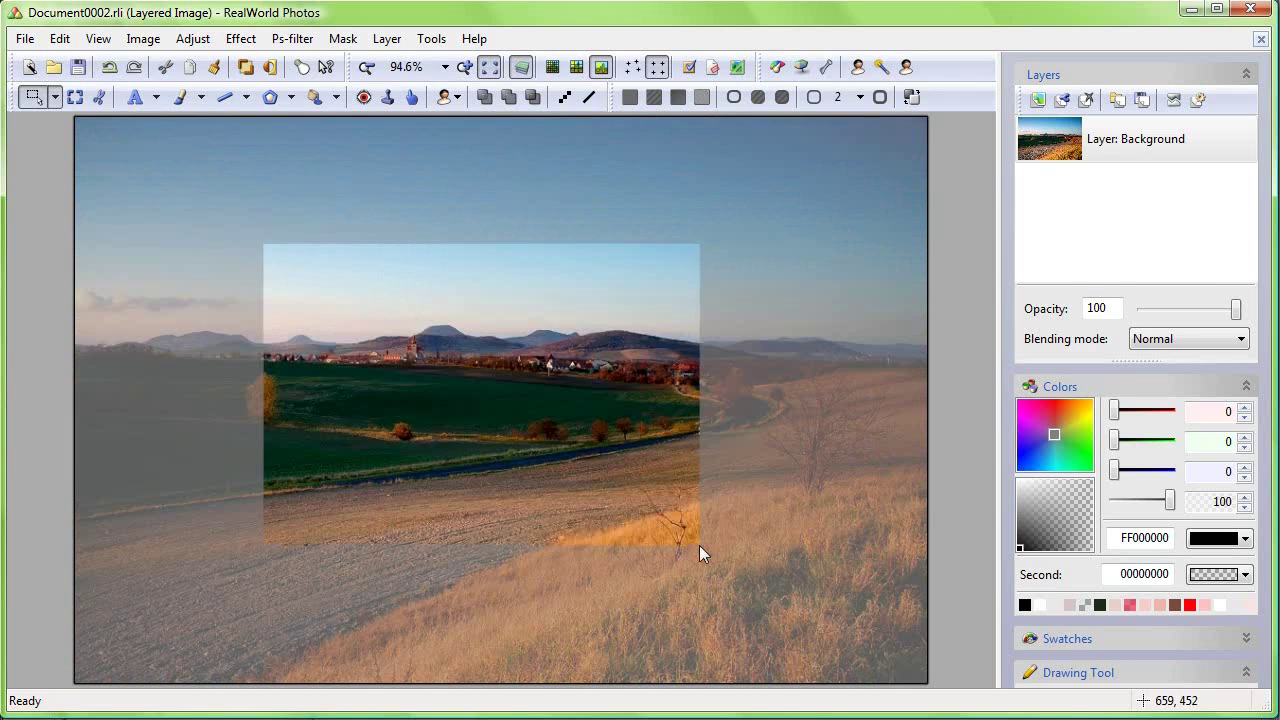
Step: Build a selection by adding upper-left and lower-right rectangles to a central rectangle
{"action": "left_click", "coordinate": [652, 524]}
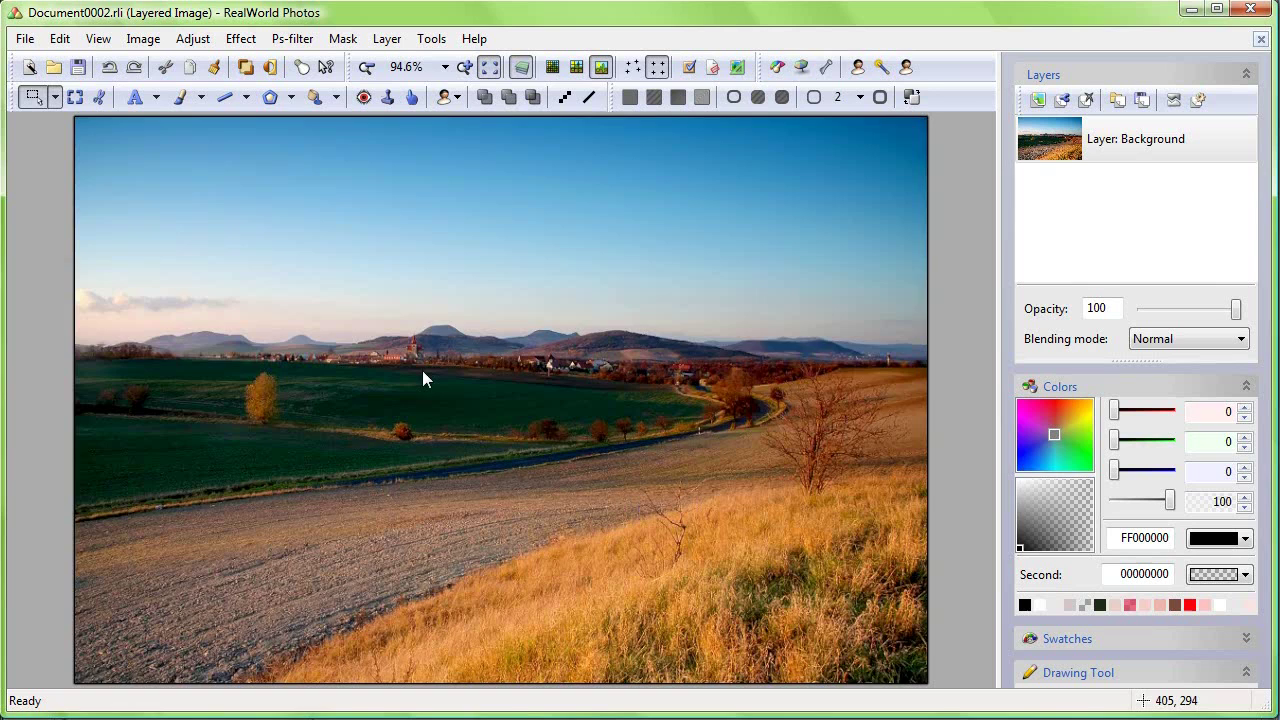
{"action": "left_click_drag", "start_coordinate": [270, 238], "coordinate": [715, 552]}
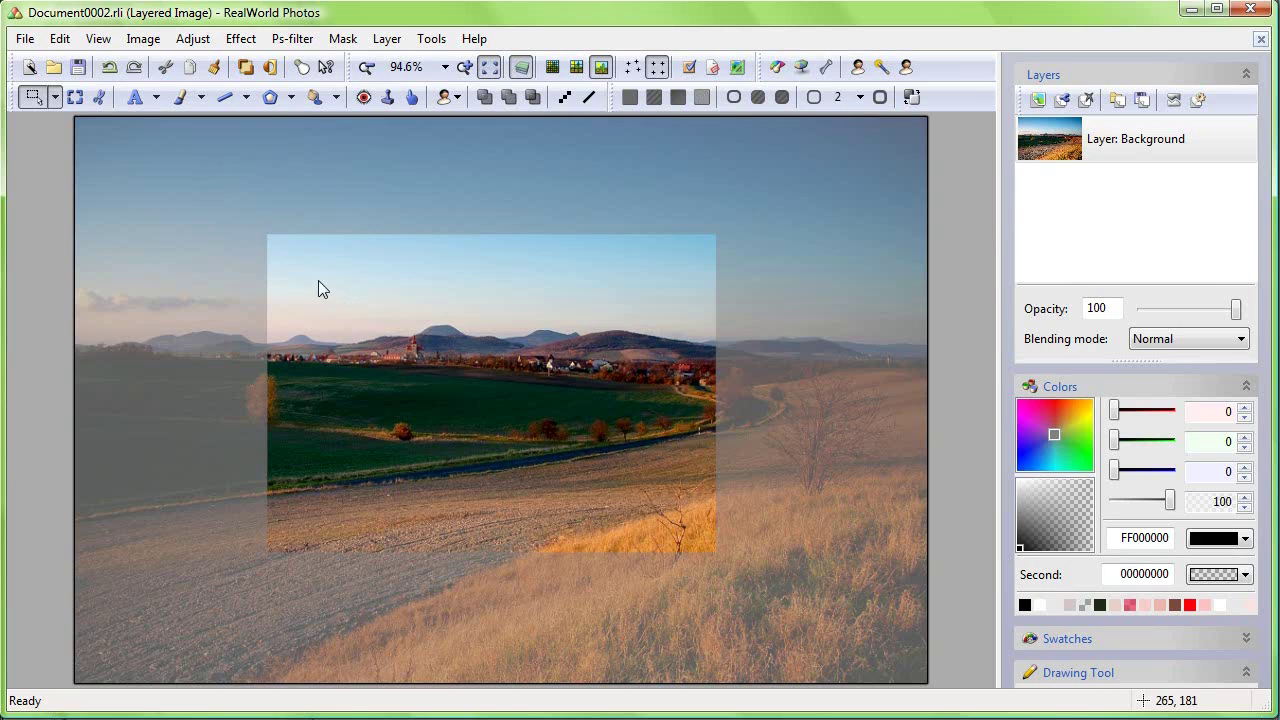
{"action": "left_click_drag", "start_coordinate": [202, 203], "coordinate": [521, 428]}
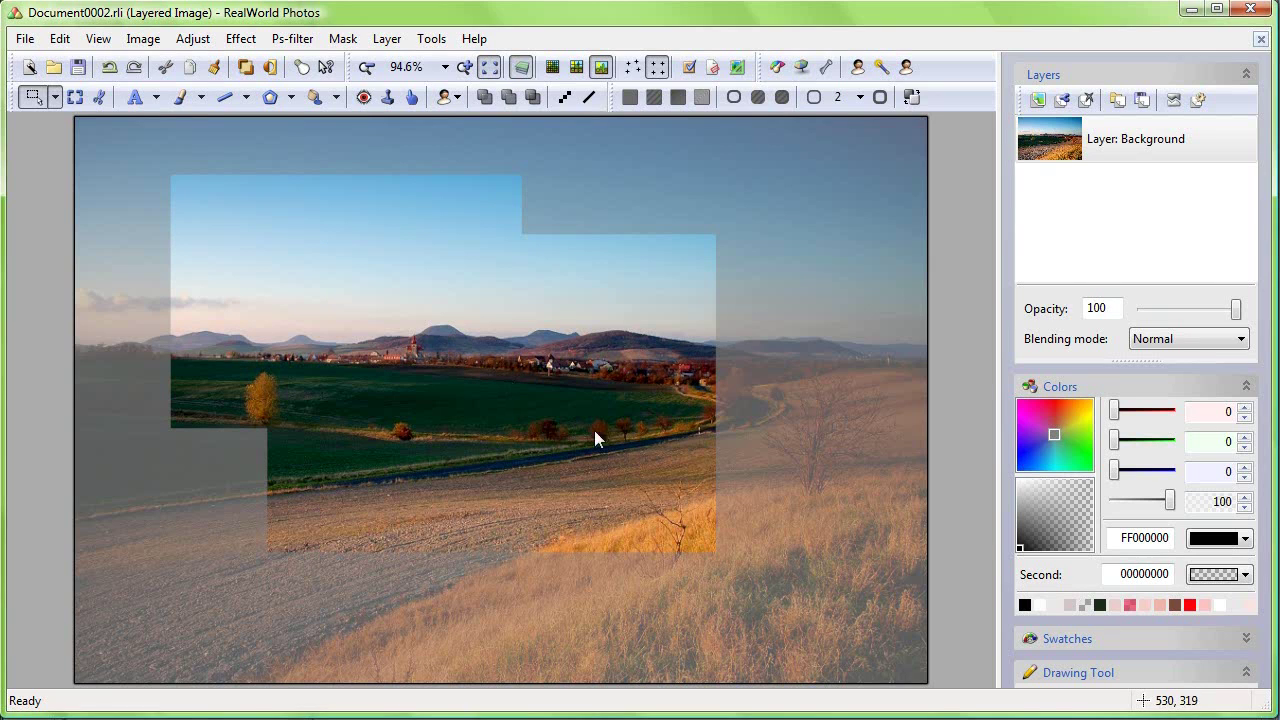
{"action": "left_click_drag", "start_coordinate": [594, 430], "coordinate": [844, 633]}
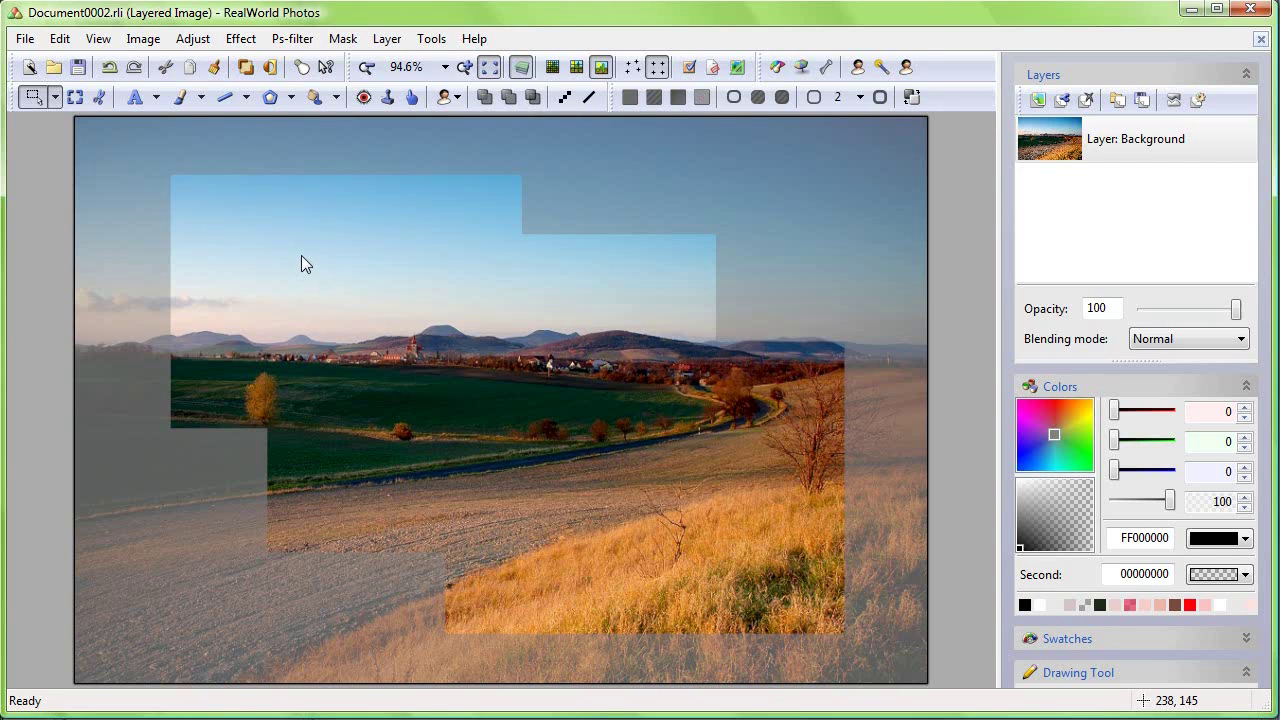
Step: Toggle rectangles against a central selection, then cut the upper-left corner from a new one
{"action": "left_click_drag", "start_coordinate": [301, 255], "coordinate": [664, 530]}
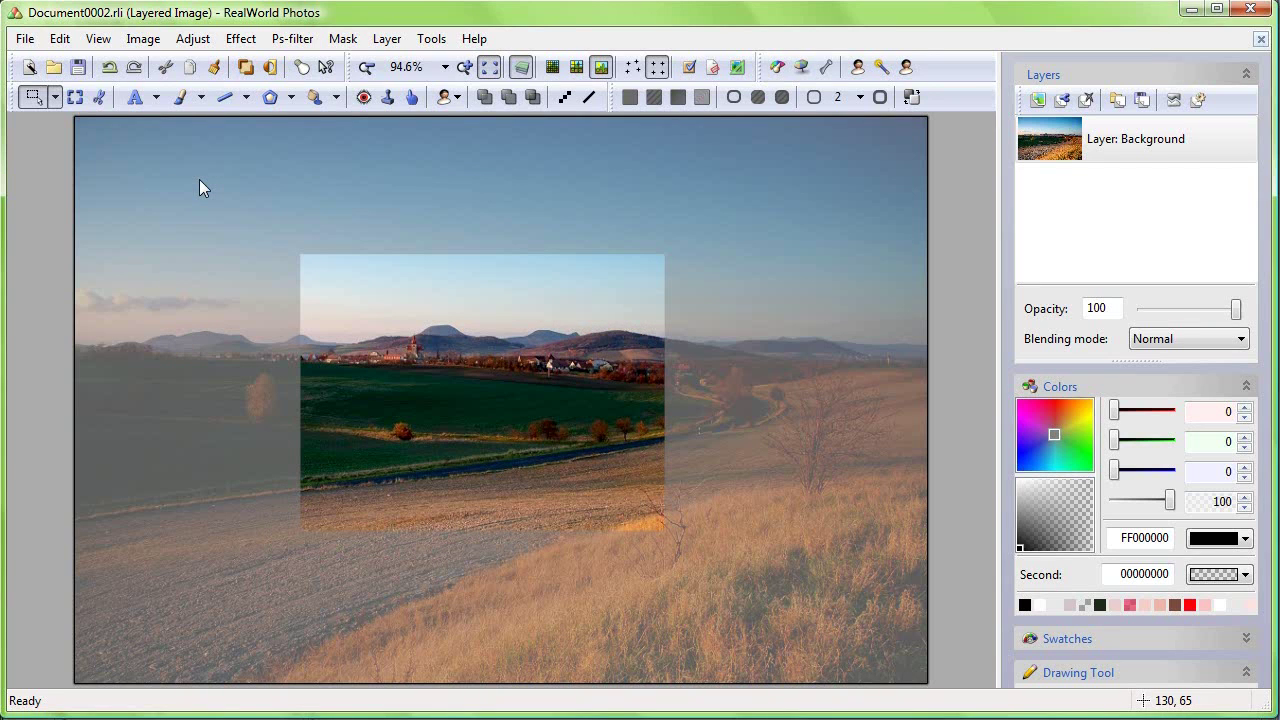
{"action": "left_click_drag", "start_coordinate": [199, 179], "coordinate": [467, 401]}
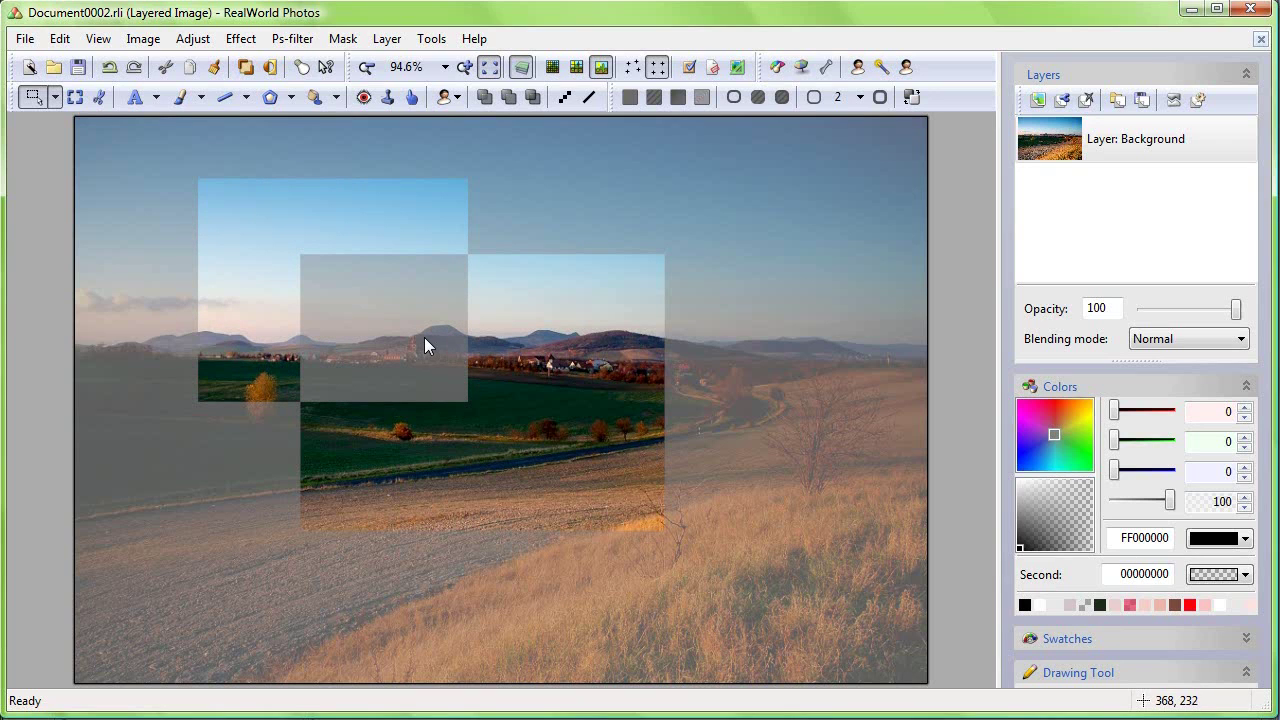
{"action": "left_click_drag", "start_coordinate": [424, 337], "coordinate": [789, 616]}
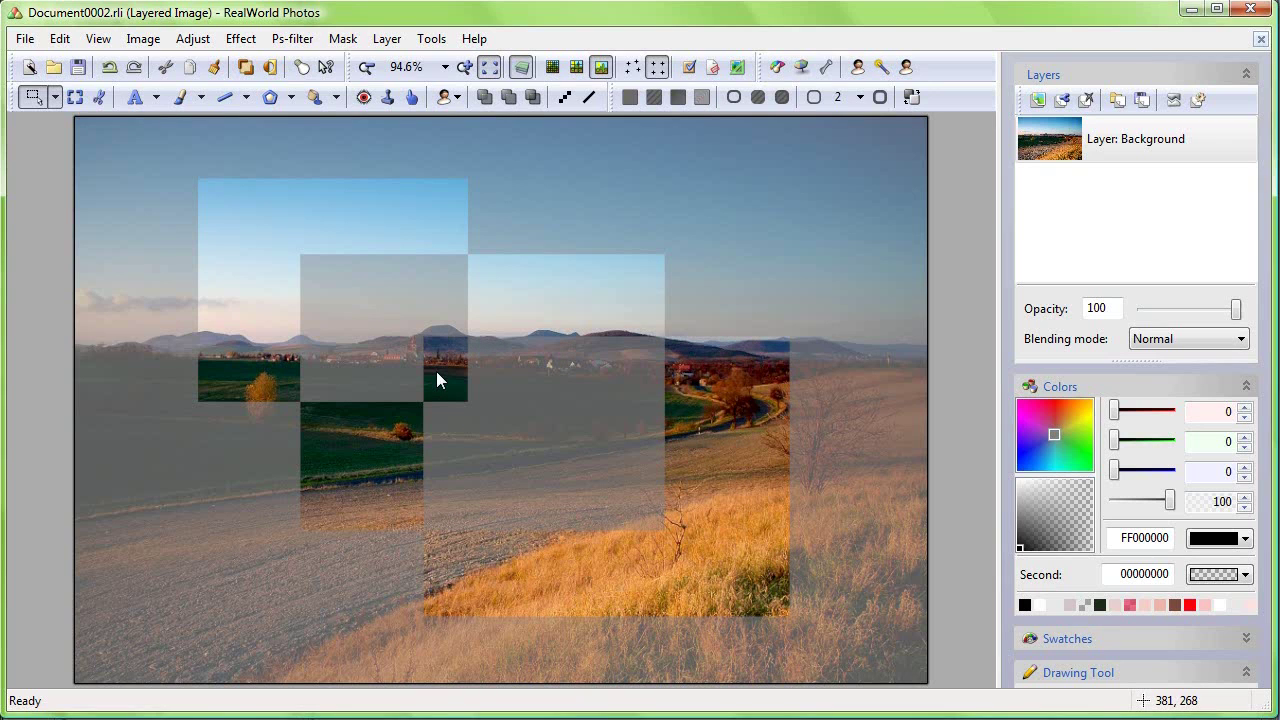
{"action": "left_click_drag", "start_coordinate": [304, 271], "coordinate": [709, 563]}
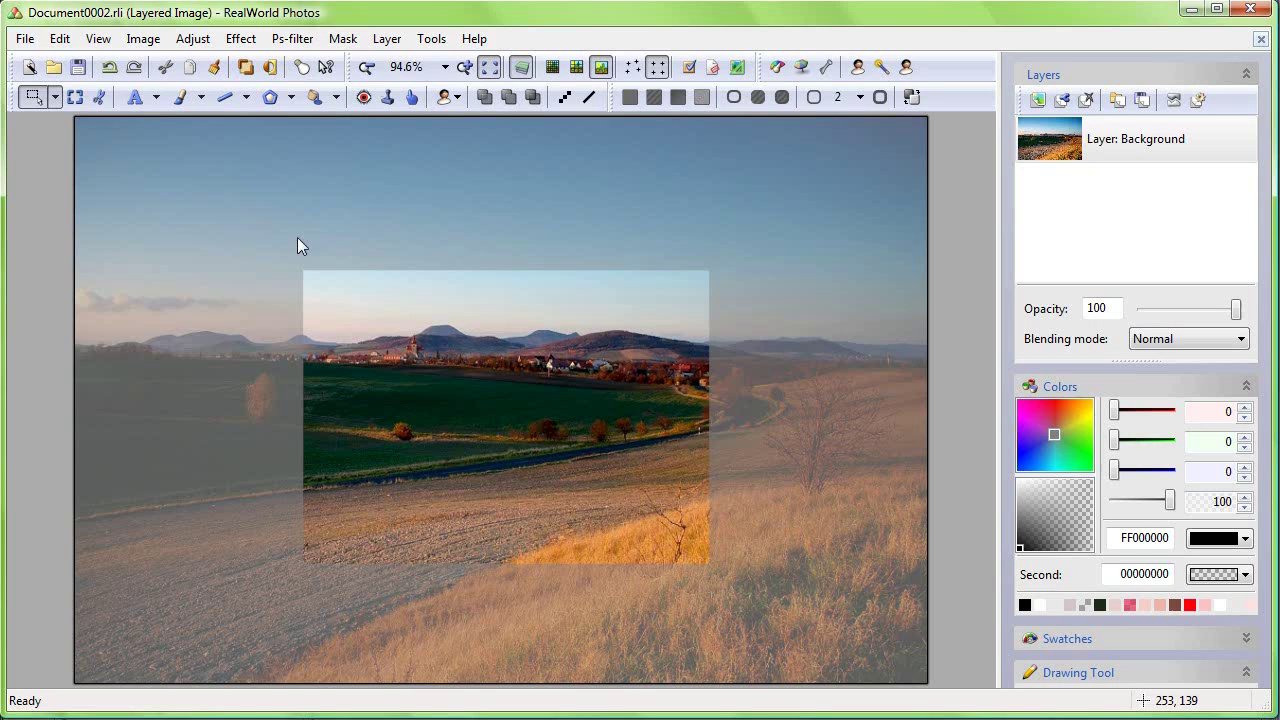
{"action": "left_click_drag", "start_coordinate": [161, 191], "coordinate": [776, 614]}
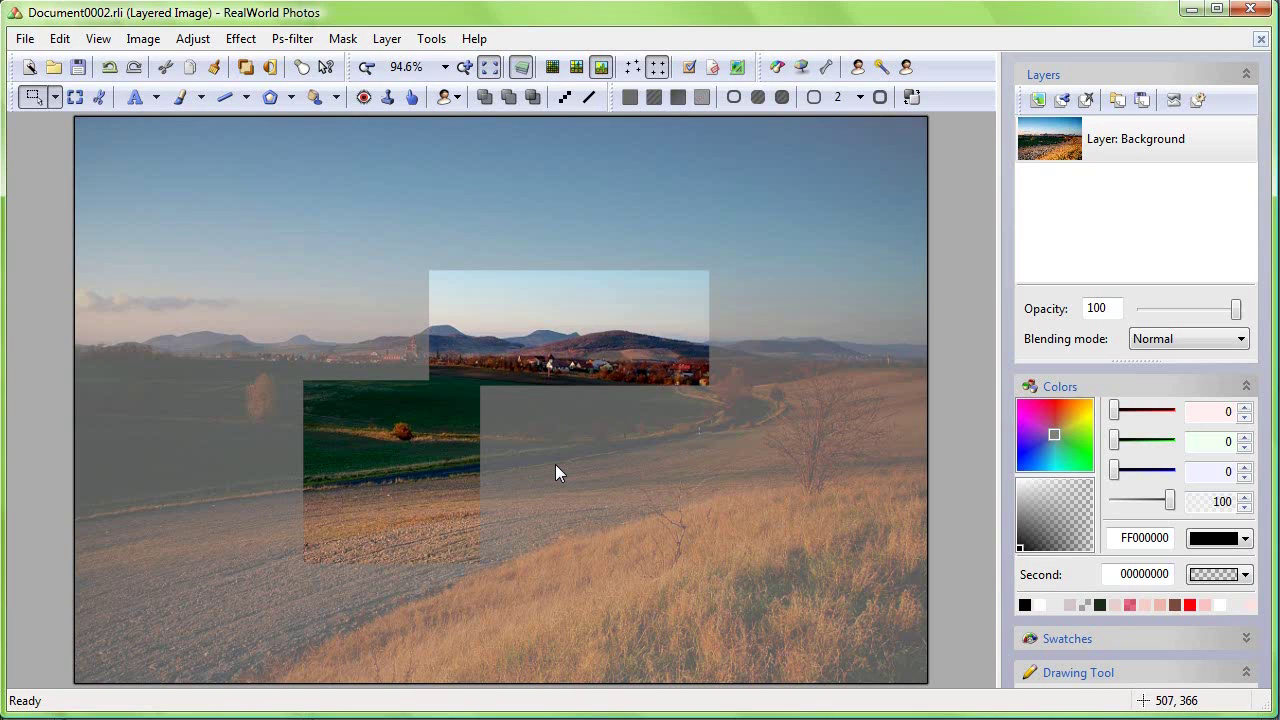
Step: Draw a Rectangle selection over the central landscape with arbitrary coordinates and tilt it clockwise
{"action": "left_click", "coordinate": [55, 97]}
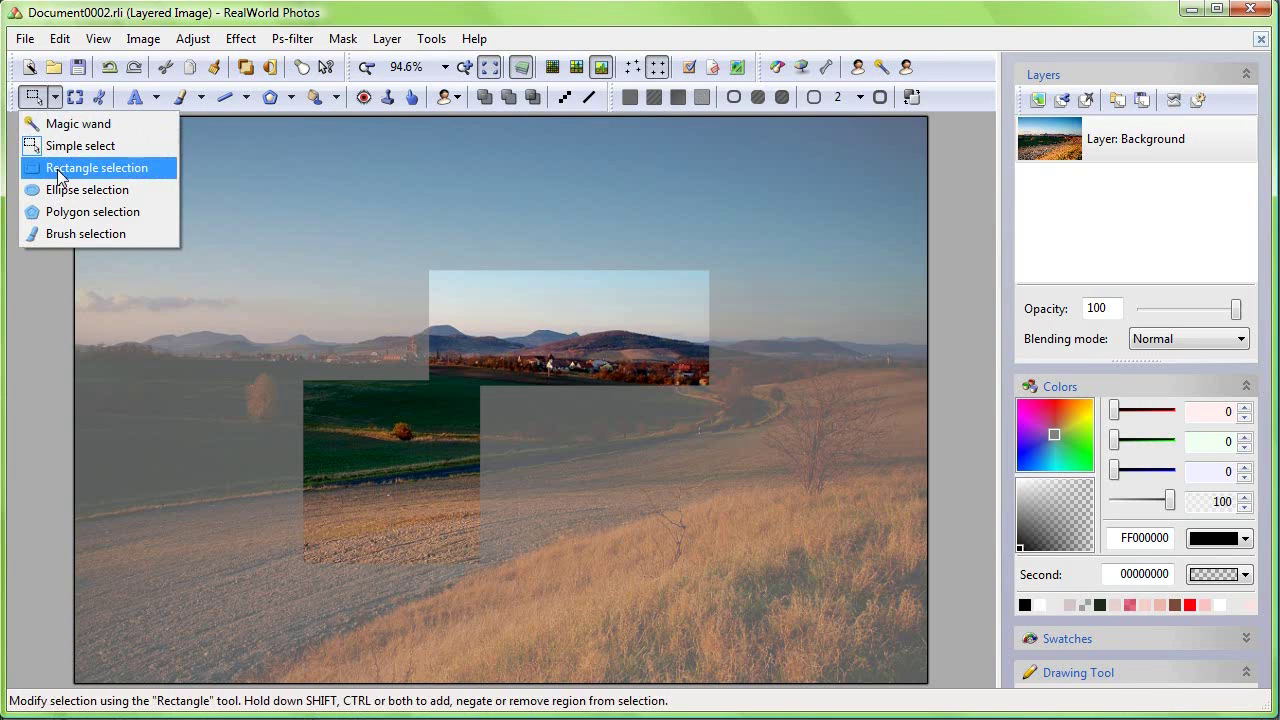
{"action": "left_click", "coordinate": [58, 177]}
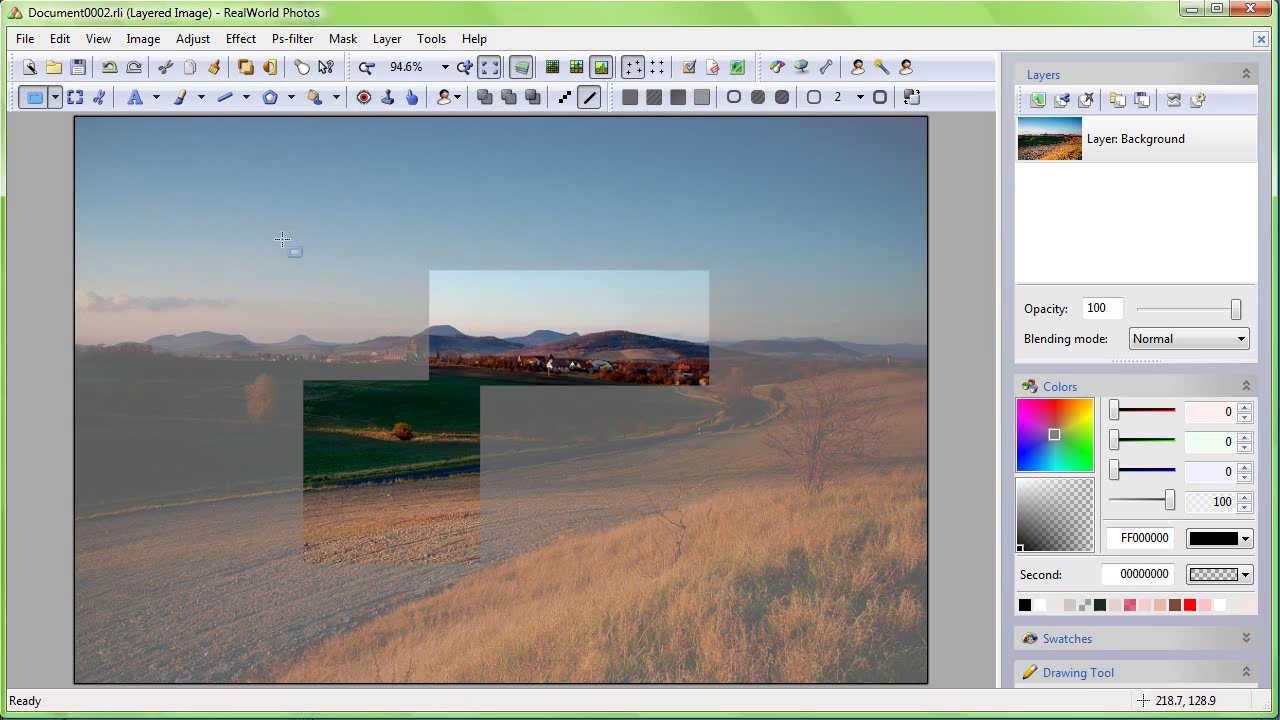
{"action": "left_click_drag", "start_coordinate": [284, 241], "coordinate": [698, 564]}
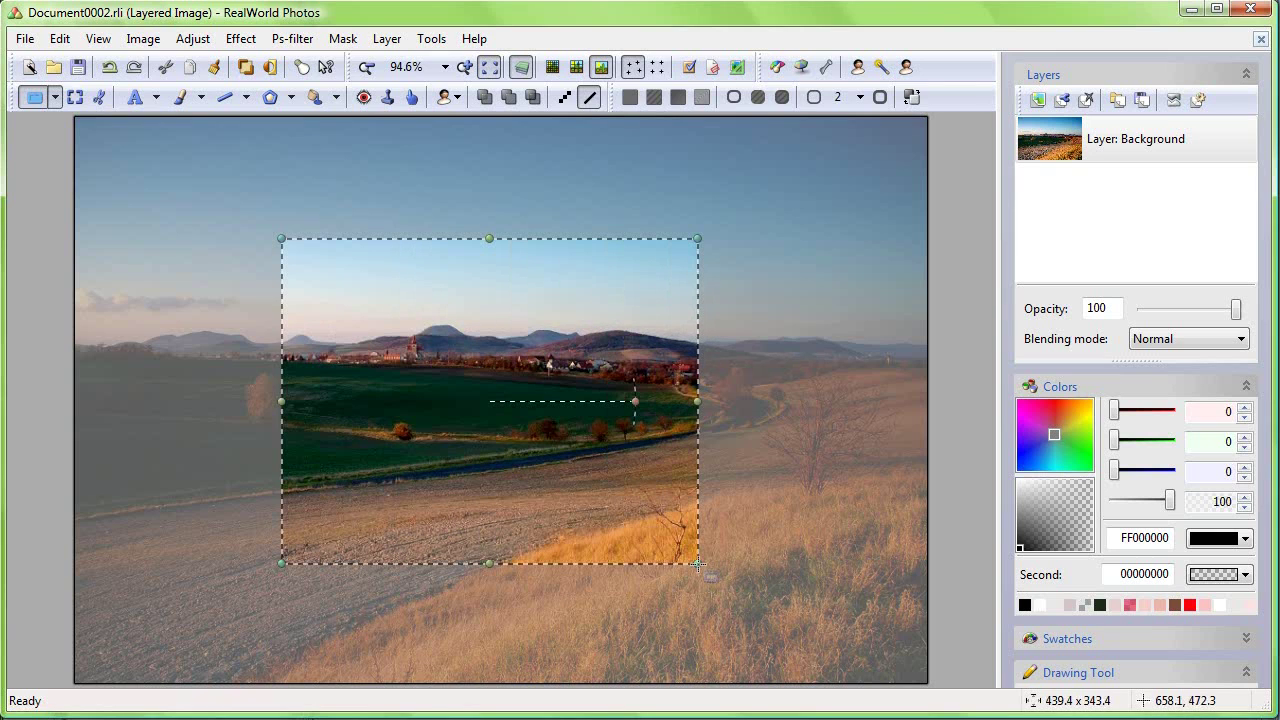
{"action": "left_click", "coordinate": [659, 75]}
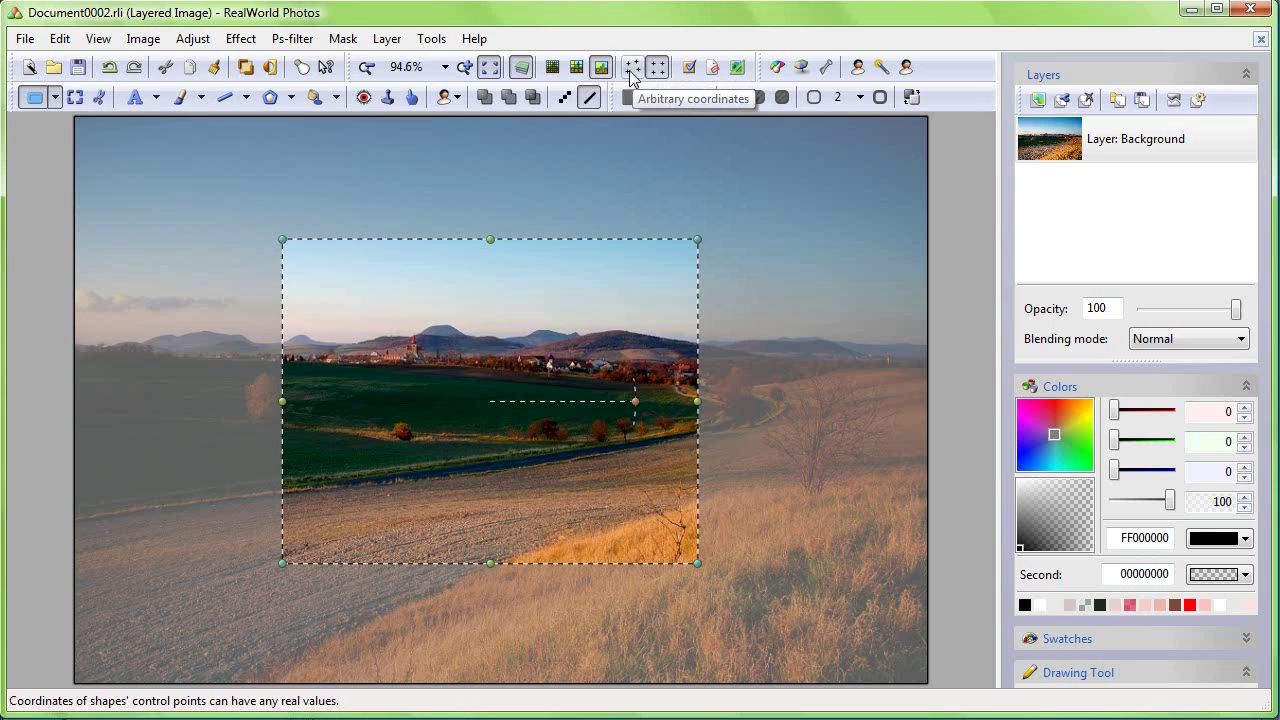
{"action": "left_click", "coordinate": [632, 70]}
{"action": "mouse_move", "coordinate": [636, 402]}
{"action": "left_mouse_down"}
{"action": "mouse_move", "coordinate": [598, 306]}
{"action": "mouse_move", "coordinate": [640, 403]}
{"action": "mouse_move", "coordinate": [634, 419]}
{"action": "left_mouse_up"}
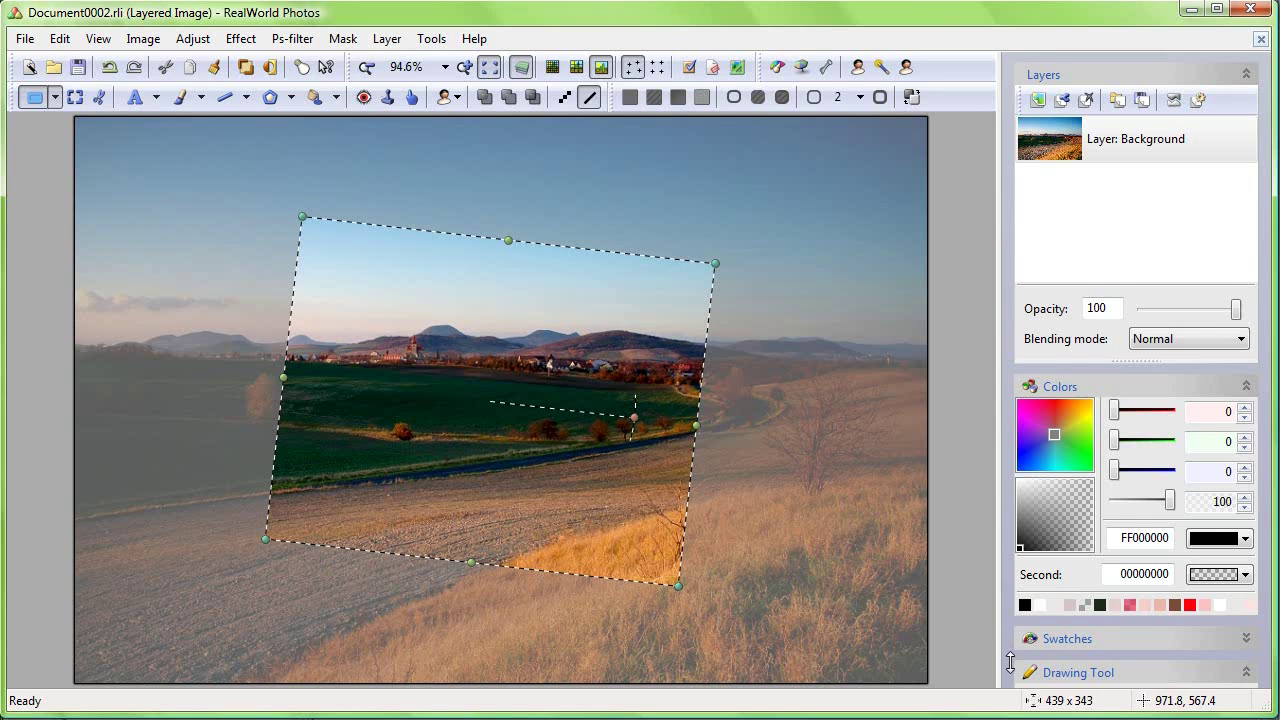
Step: Set the selection's corner radius to 100 and rotate it further clockwise
{"action": "scroll", "coordinate": [1010, 600], "scroll_direction": "down", "scroll_amount": 3}
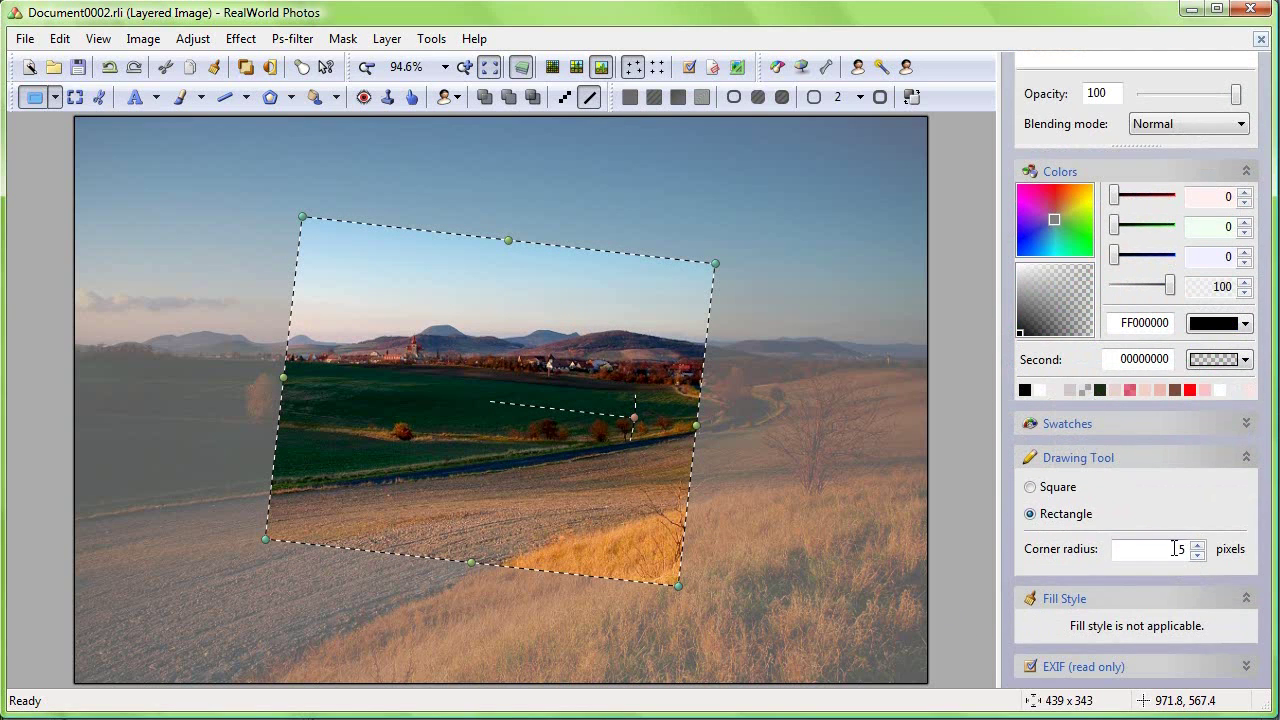
{"action": "double_click", "coordinate": [1176, 549]}
{"action": "type", "text": "10"}
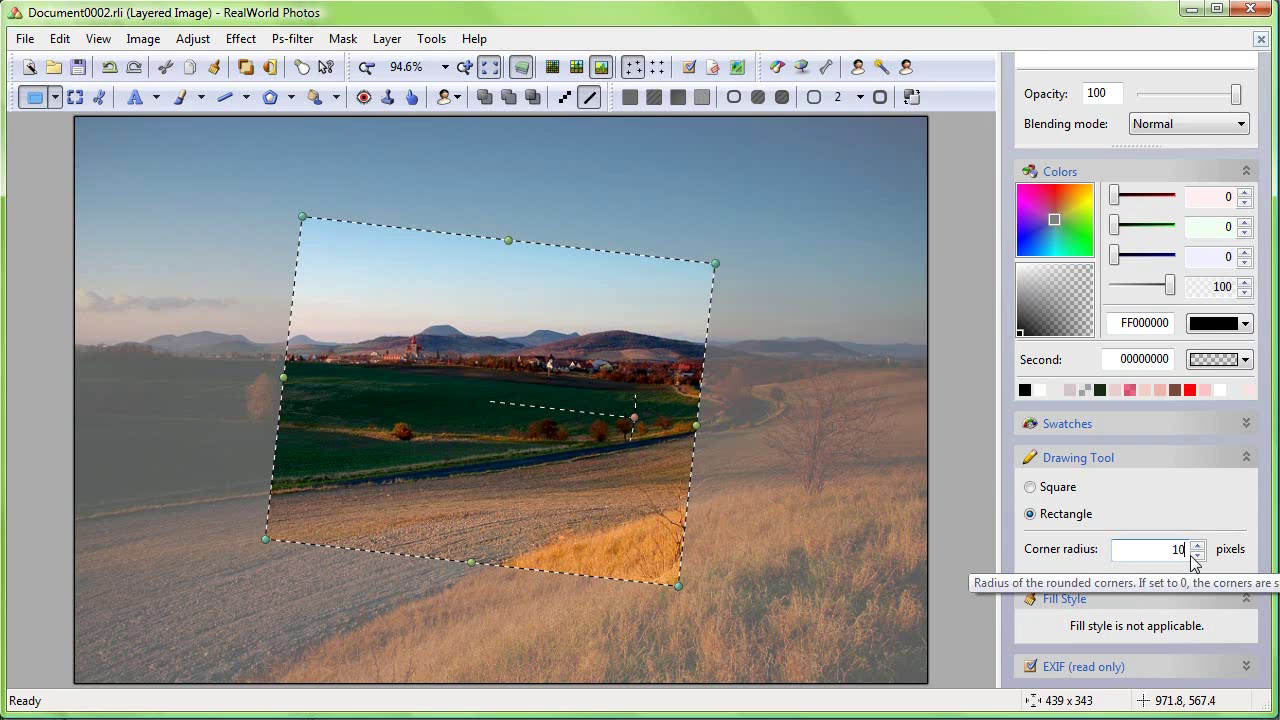
{"action": "type", "text": "0"}
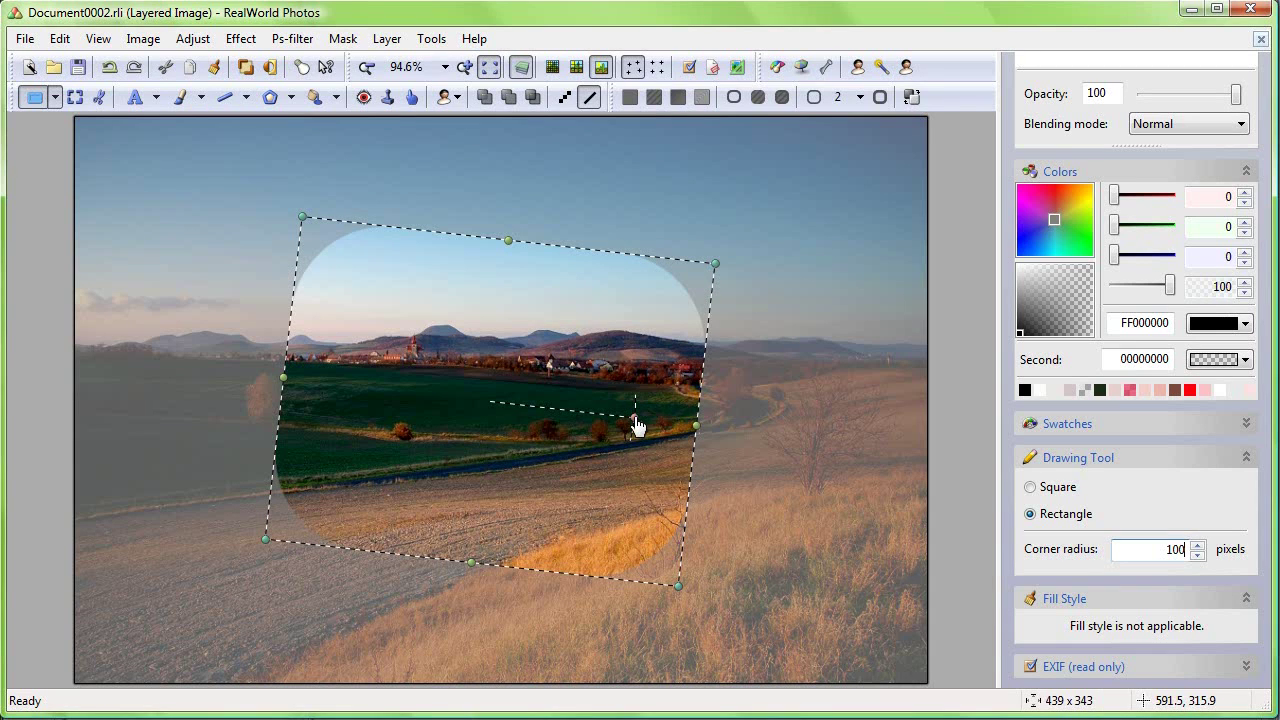
{"action": "left_click_drag", "start_coordinate": [634, 420], "coordinate": [645, 440]}
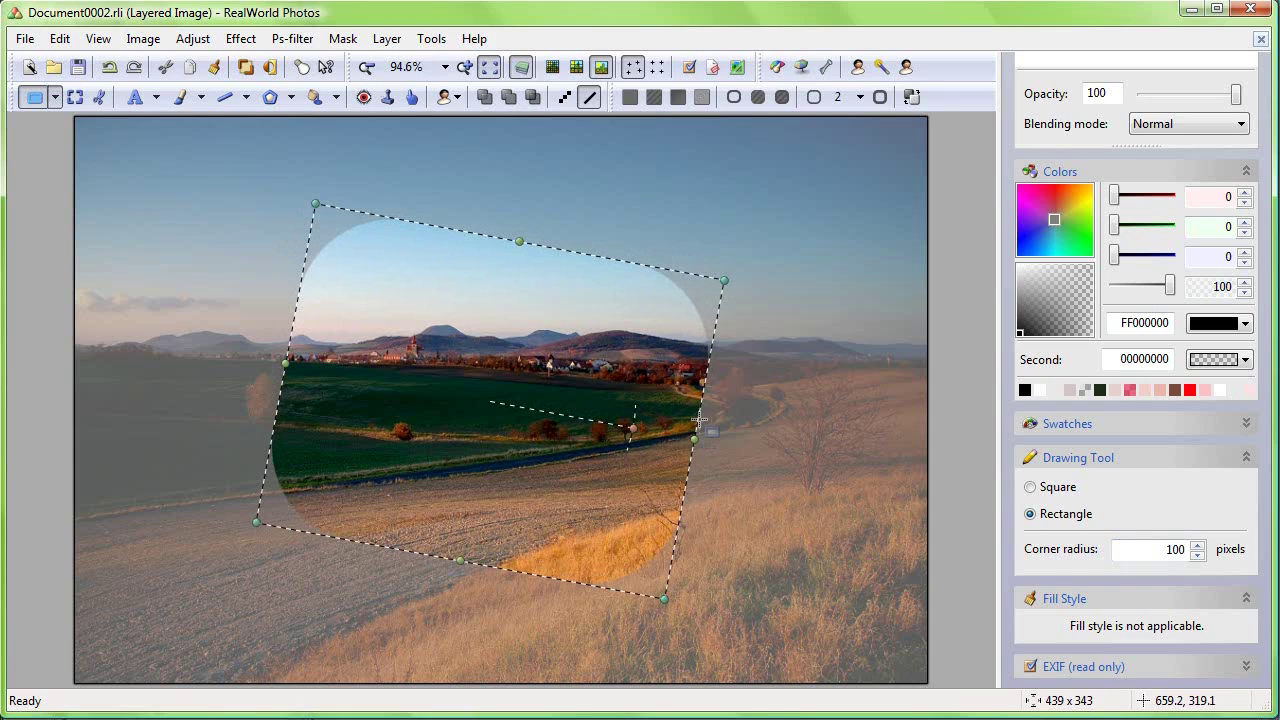
Step: Zoom out to 94.6%, nudging the selection's slanted edge so it measures 438.8 × 343
{"action": "scroll", "coordinate": [697, 421], "scroll_direction": "up", "scroll_amount": 2}
{"action": "scroll", "coordinate": [699, 420], "scroll_direction": "up", "scroll_amount": 7}
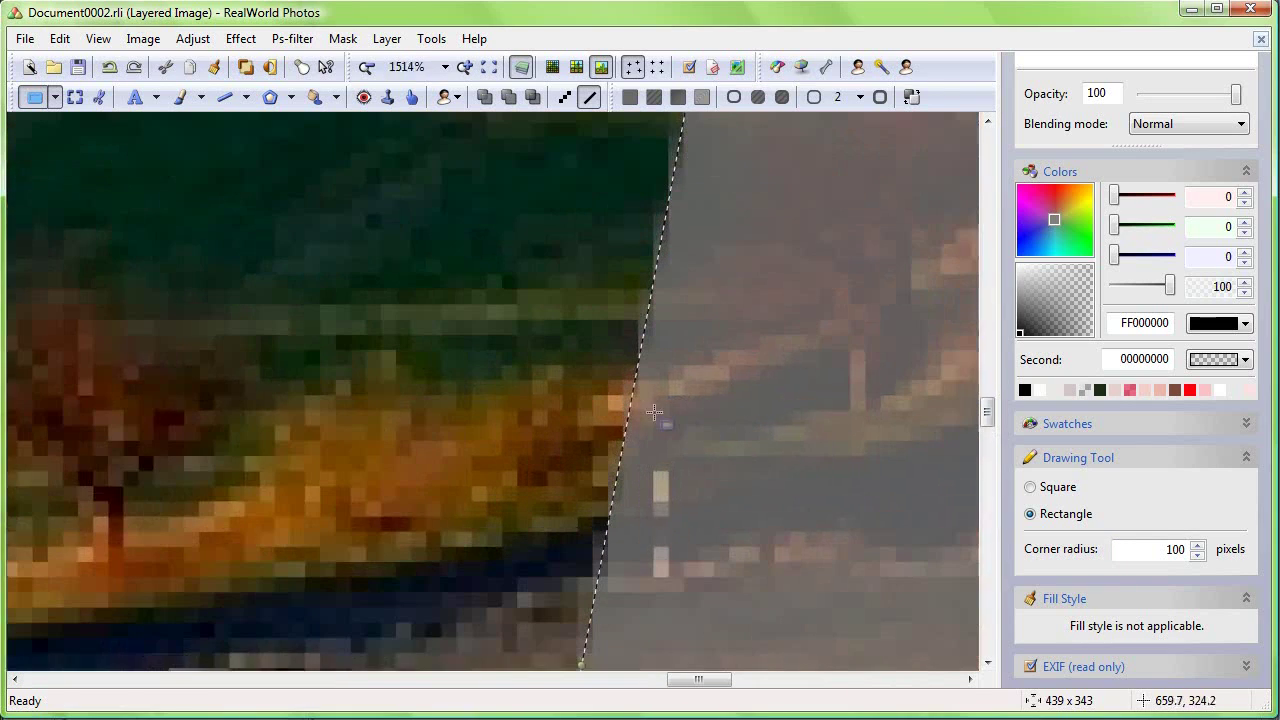
{"action": "scroll", "coordinate": [606, 503], "scroll_direction": "down", "scroll_amount": 5}
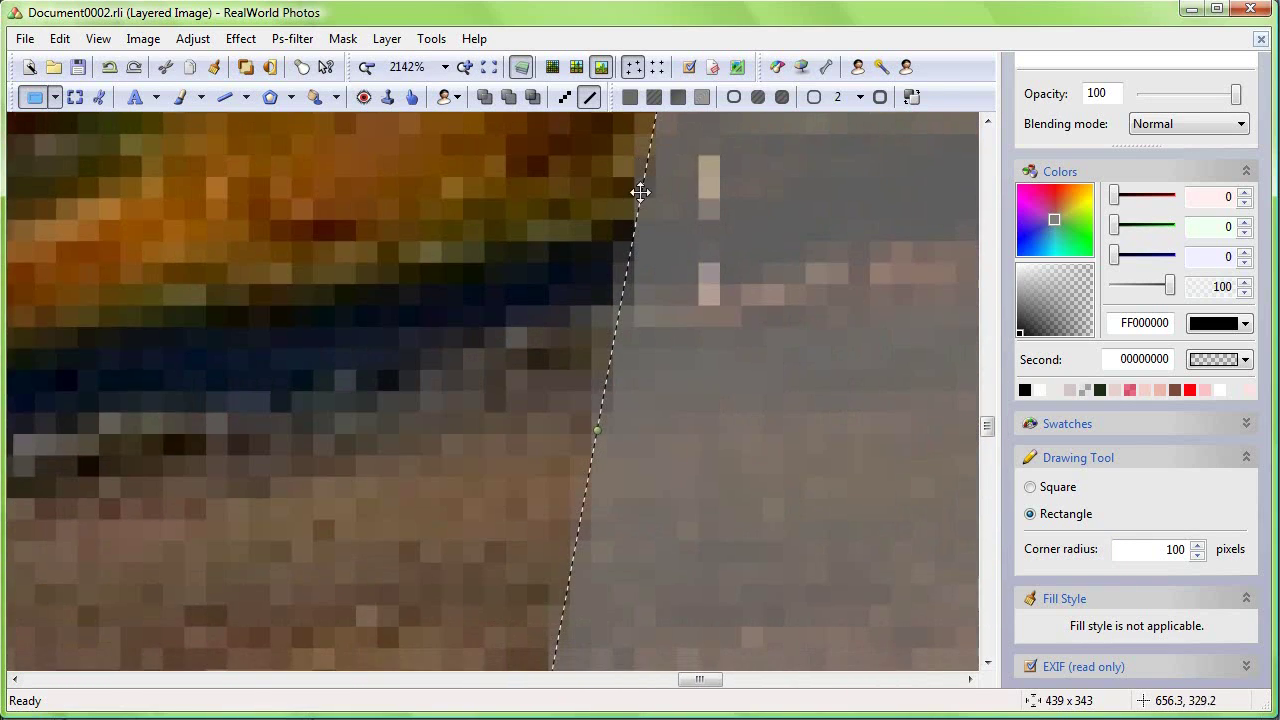
{"action": "mouse_move", "coordinate": [598, 435]}
{"action": "left_mouse_down"}
{"action": "mouse_move", "coordinate": [505, 420]}
{"action": "mouse_move", "coordinate": [600, 456]}
{"action": "mouse_move", "coordinate": [509, 429]}
{"action": "mouse_move", "coordinate": [594, 438]}
{"action": "left_mouse_up"}
{"action": "scroll", "coordinate": [568, 399], "scroll_direction": "down", "scroll_amount": 6}
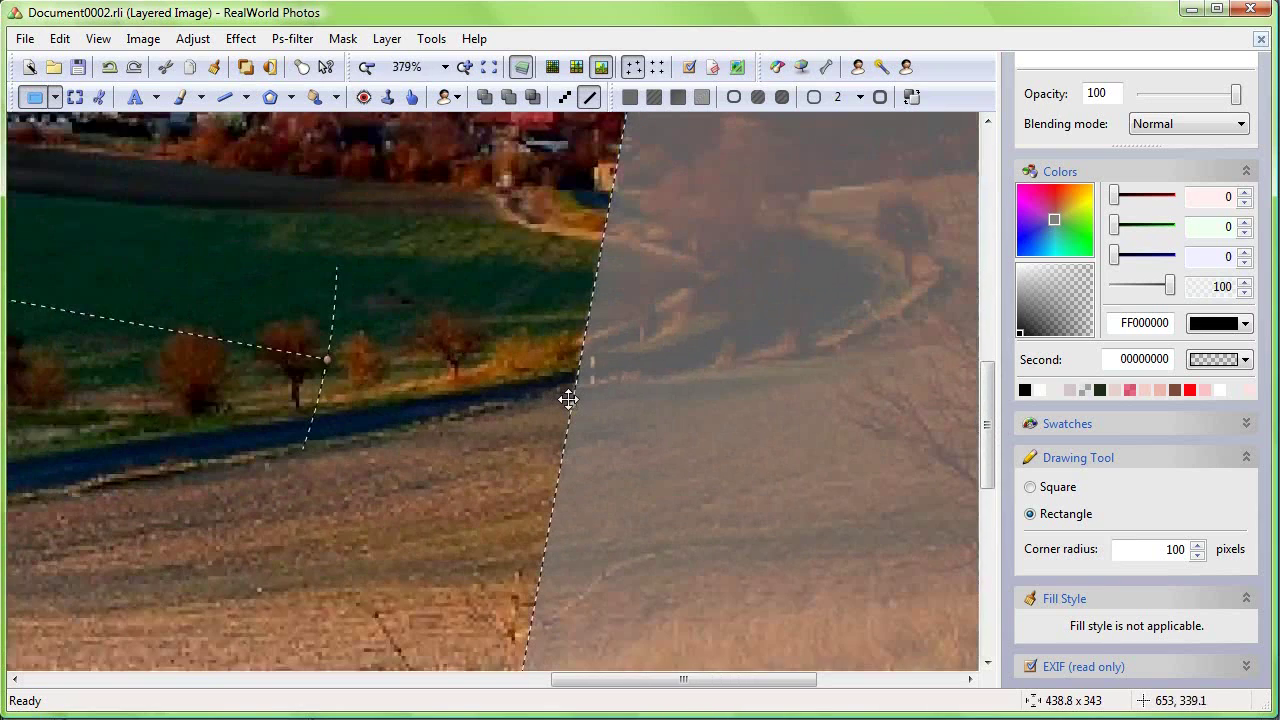
{"action": "scroll", "coordinate": [568, 399], "scroll_direction": "down", "scroll_amount": 3}
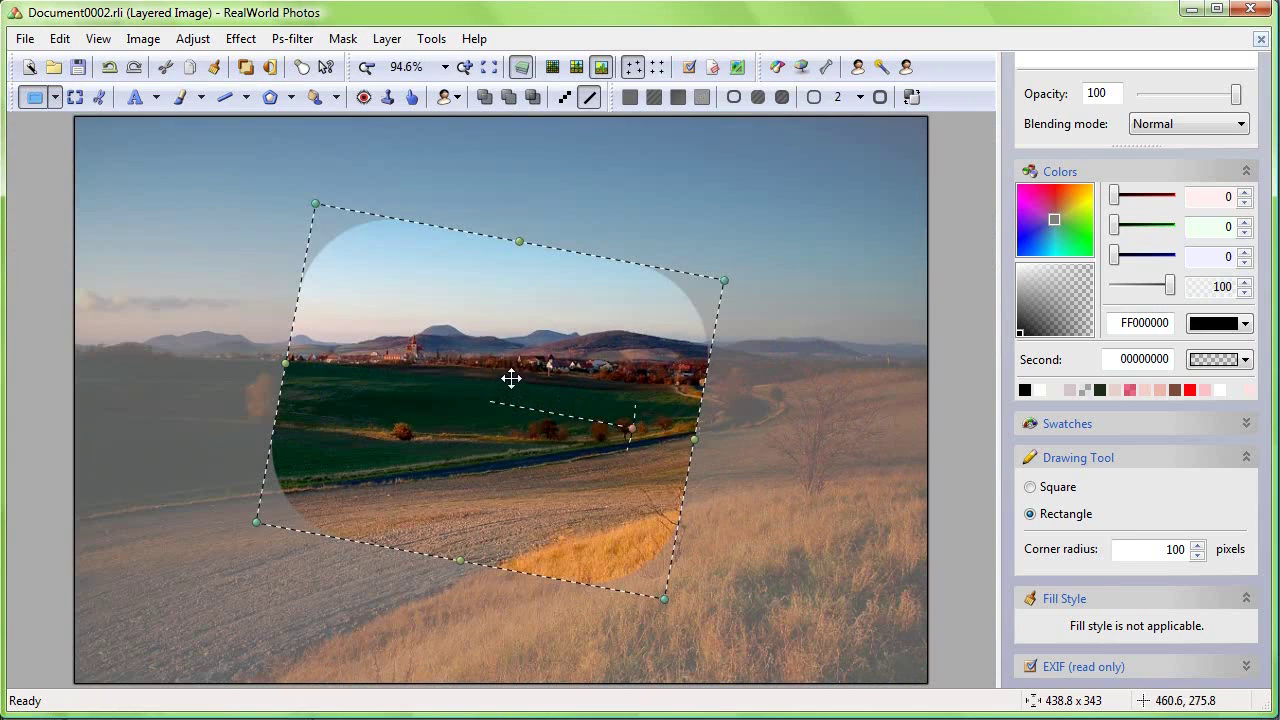
Step: Shift-drag three more rounded rectangles at upper left, lower left and right of centre
{"action": "left_click_drag", "start_coordinate": [169, 172], "coordinate": [449, 386]}
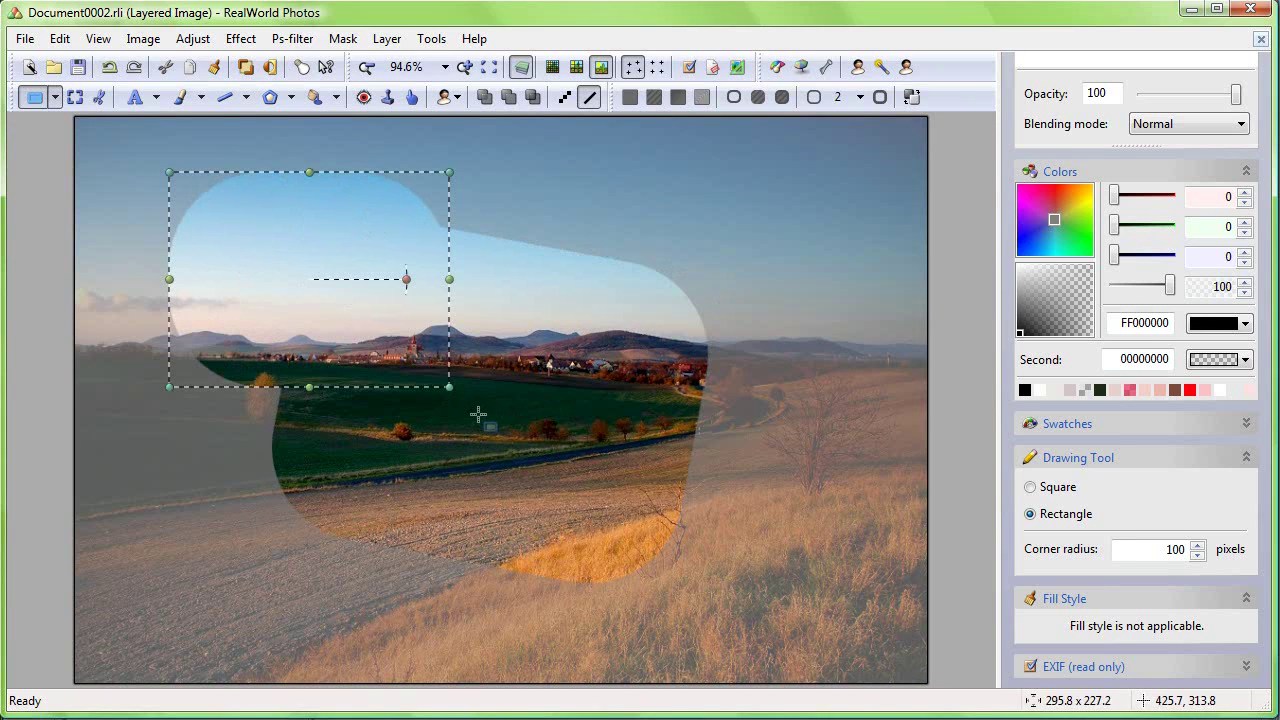
{"action": "left_click_drag", "start_coordinate": [555, 487], "coordinate": [198, 640]}
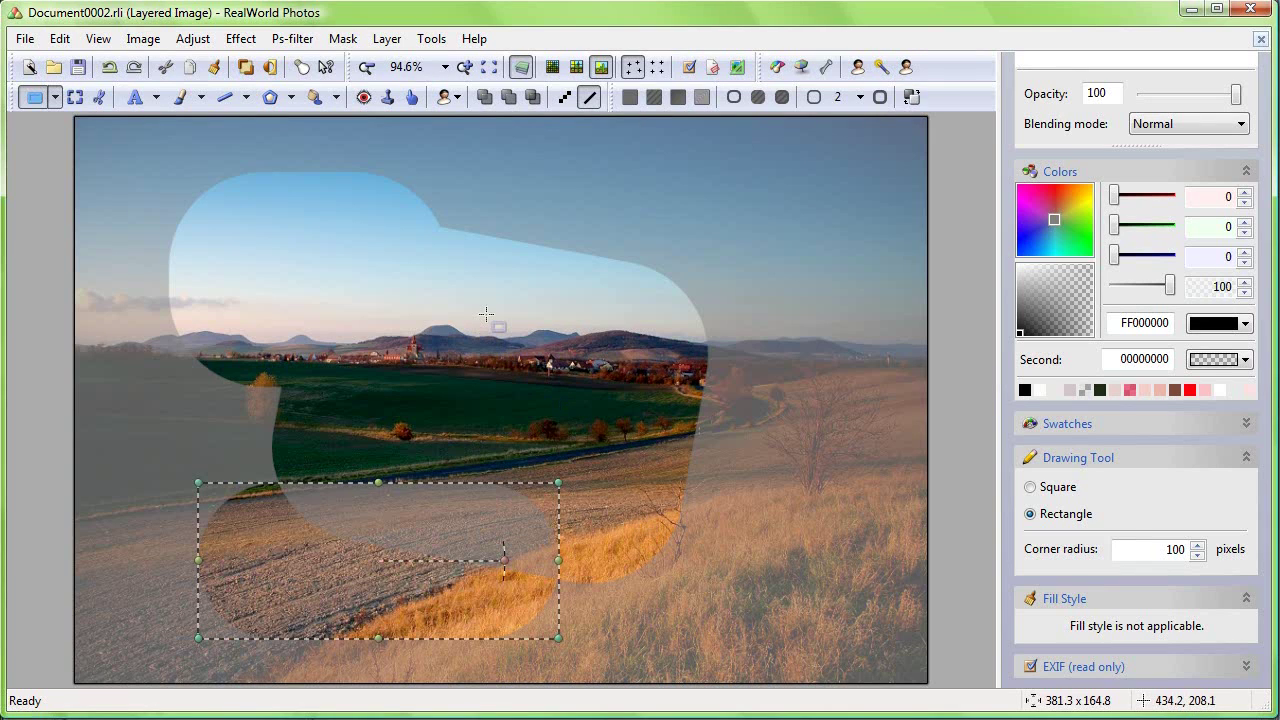
{"action": "left_click_drag", "start_coordinate": [485, 314], "coordinate": [821, 474]}
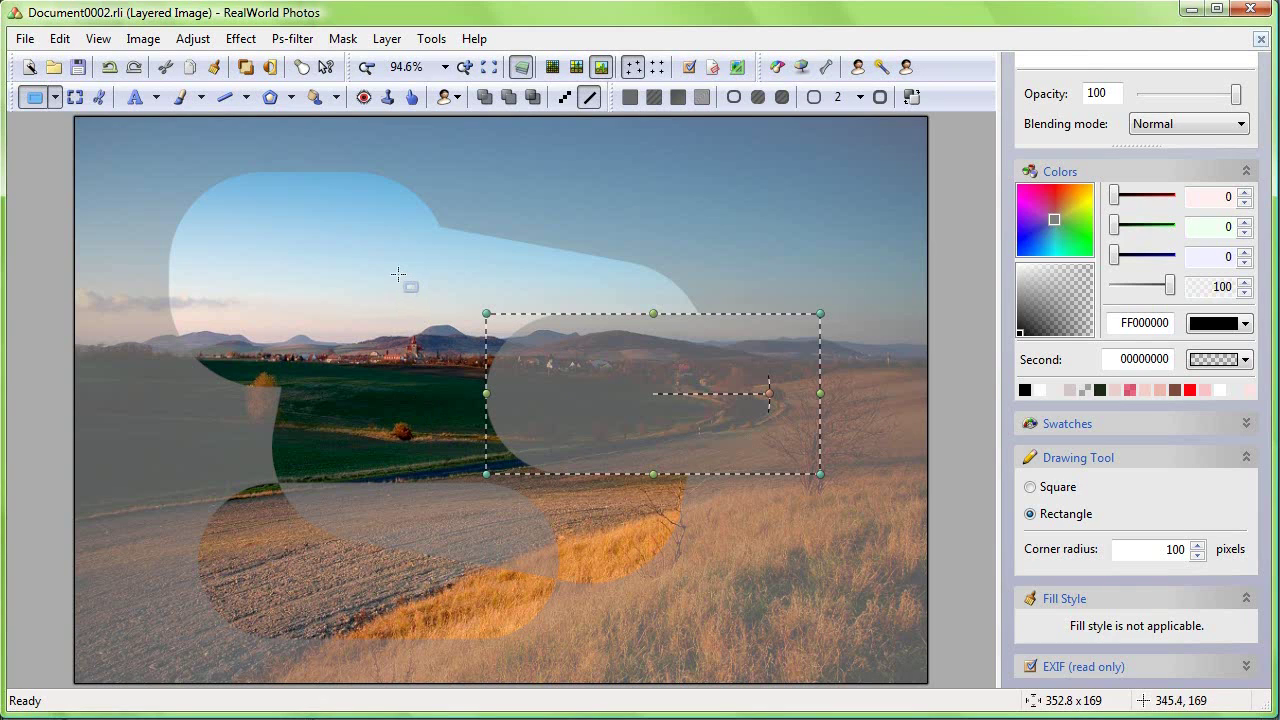
Step: Replace the selection with a wide ellipse and add a taller ellipse bump on top
{"action": "left_click", "coordinate": [54, 98]}
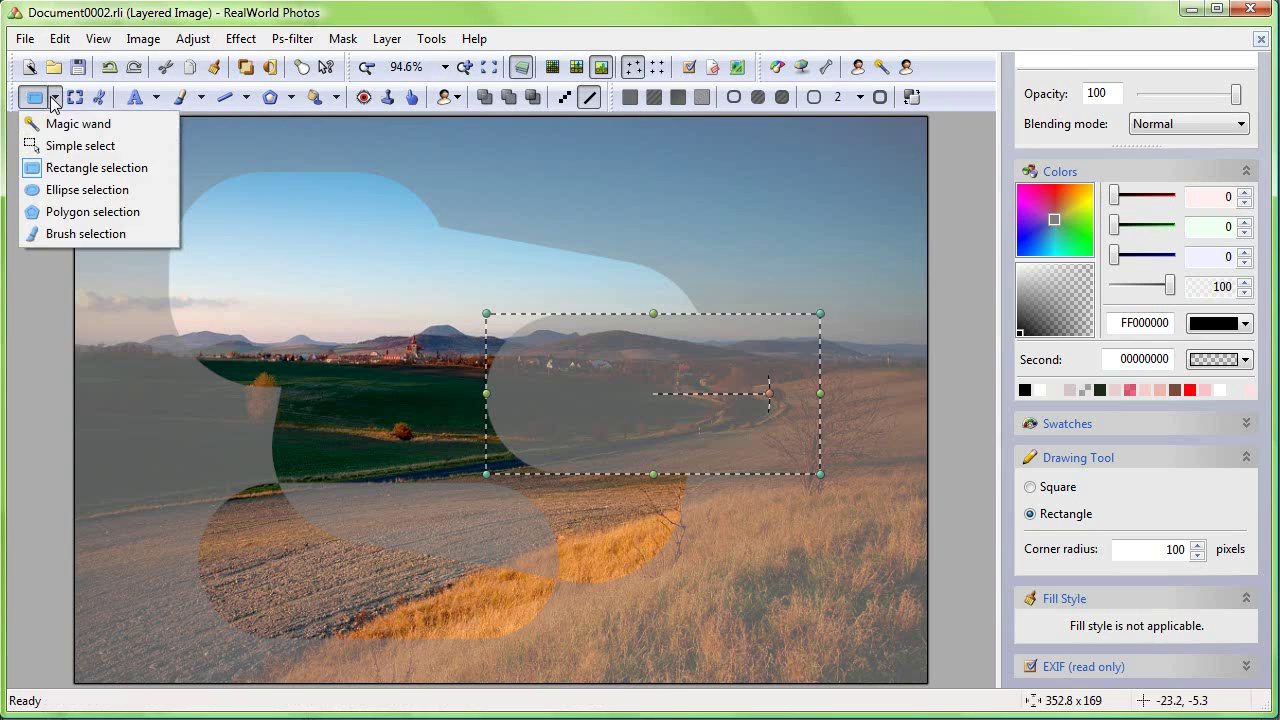
{"action": "left_click", "coordinate": [78, 191]}
{"action": "left_click_drag", "start_coordinate": [219, 275], "coordinate": [755, 556]}
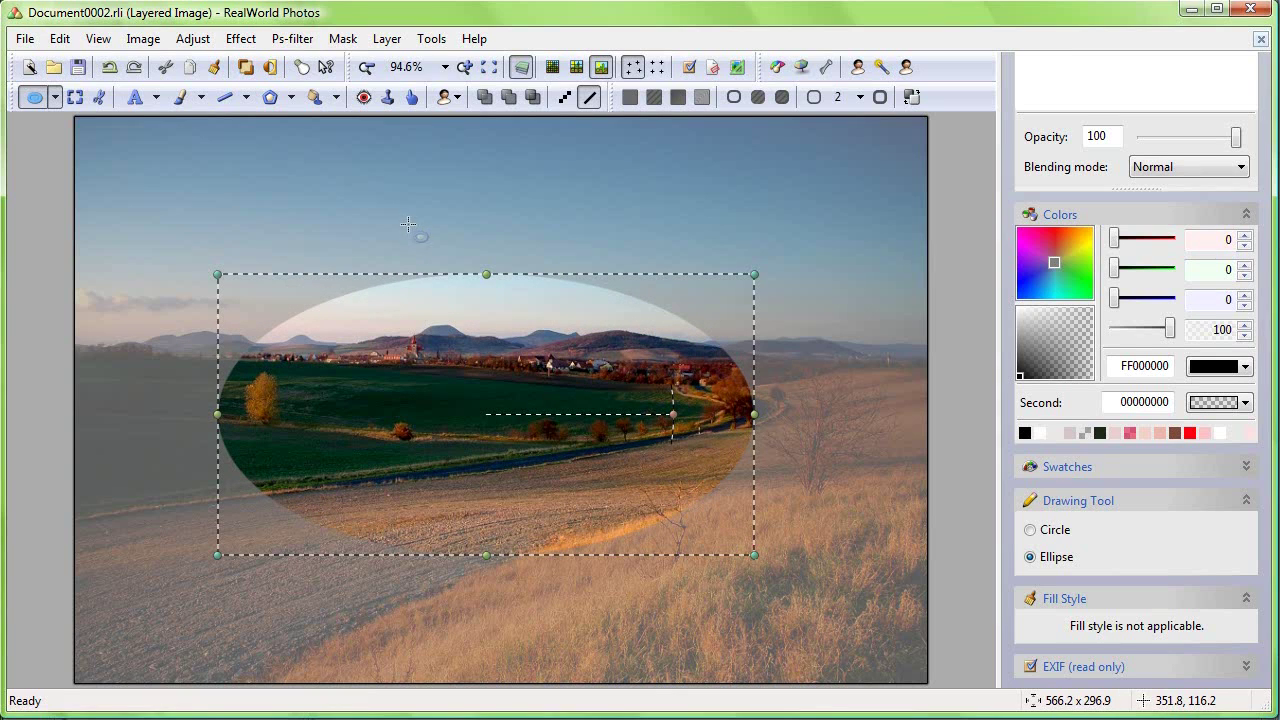
{"action": "left_click_drag", "start_coordinate": [408, 212], "coordinate": [594, 630]}
{"action": "left_click_drag", "start_coordinate": [514, 428], "coordinate": [492, 424]}
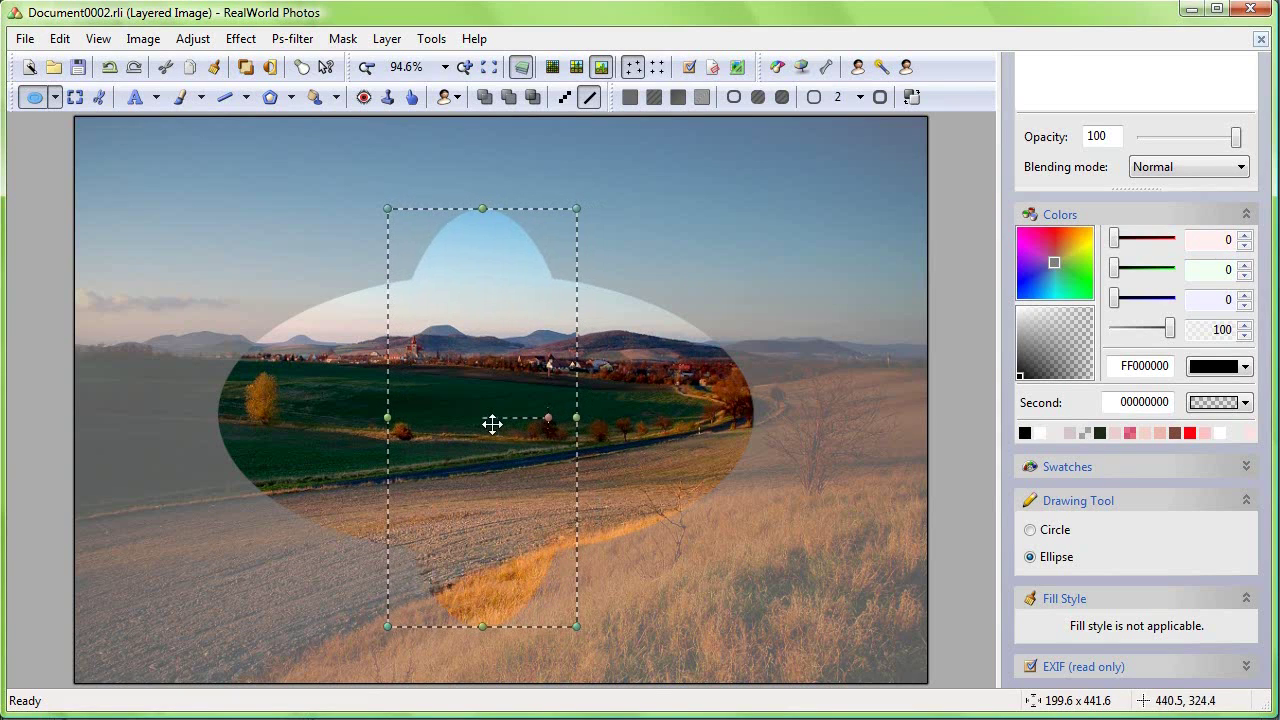
Step: Start a triangular Polygon selection at the right by placing two corner points
{"action": "left_click", "coordinate": [56, 97]}
{"action": "left_click", "coordinate": [66, 210]}
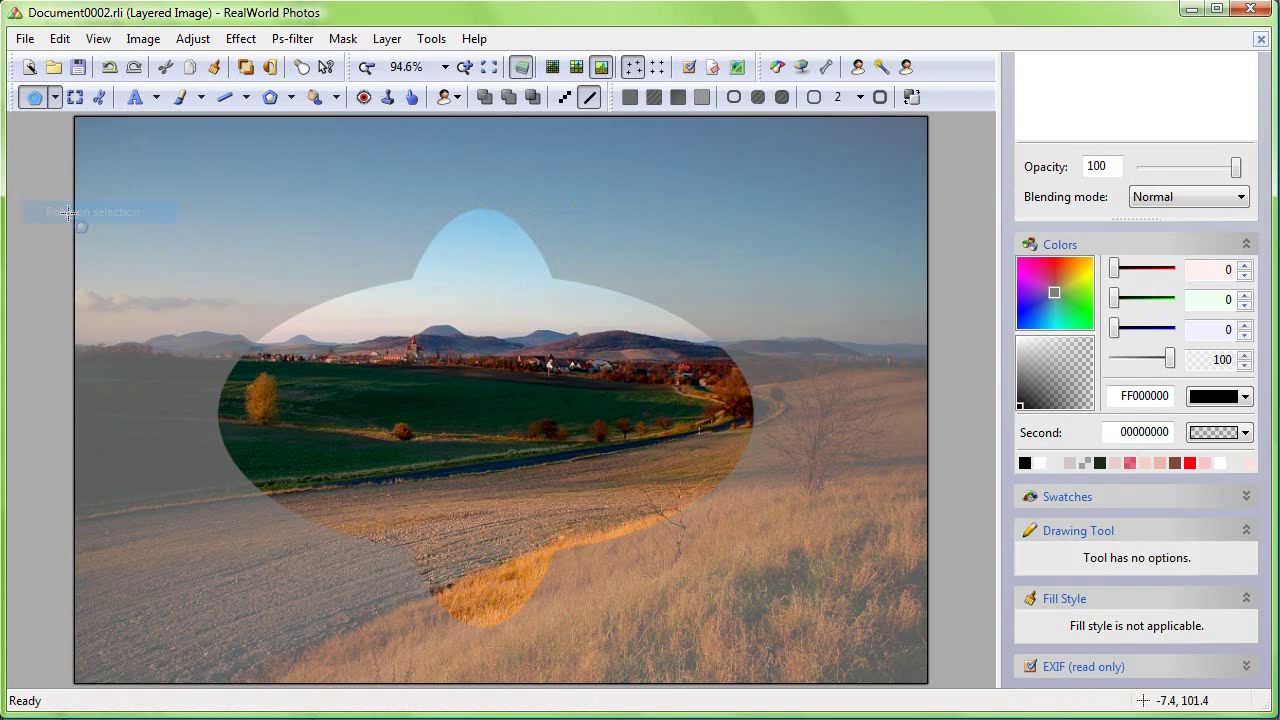
{"action": "left_click", "coordinate": [608, 412]}
{"action": "left_click", "coordinate": [820, 555]}
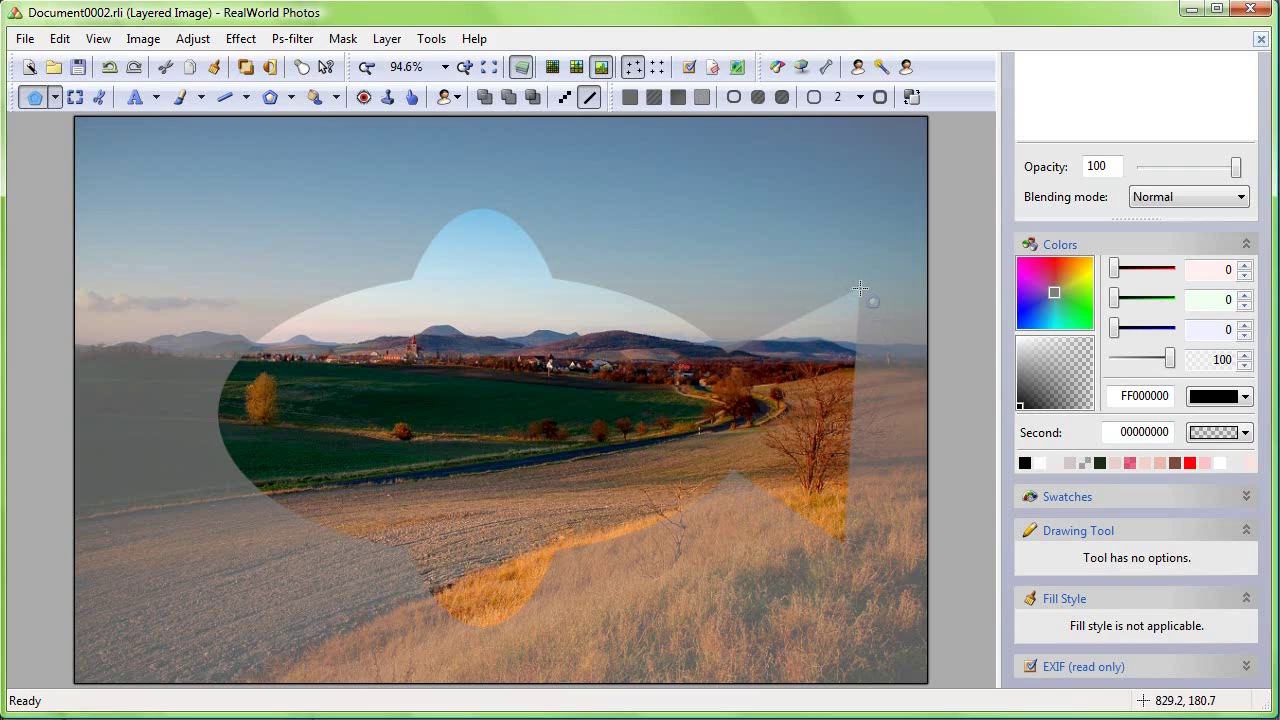
Step: Close the triangle as the fish's tail and Ctrl-drag a small ellipse to cut out an eye
{"action": "double_click", "coordinate": [863, 281]}
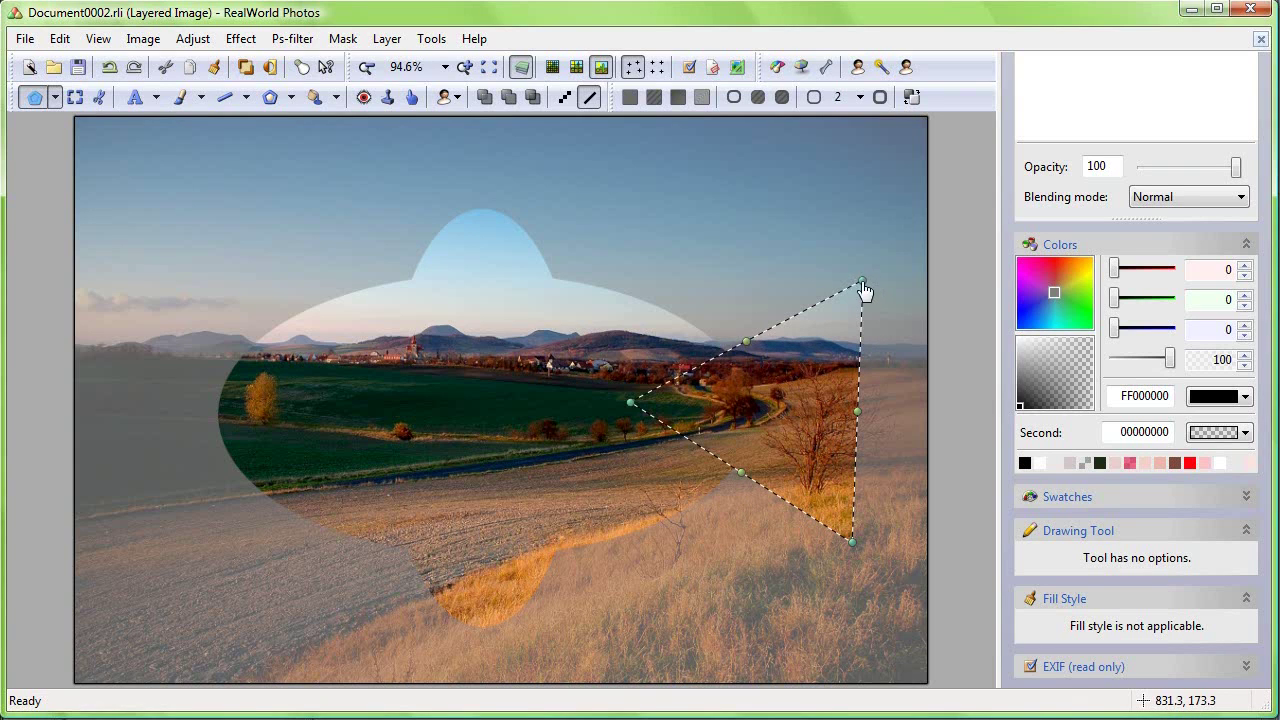
{"action": "left_click", "coordinate": [57, 97]}
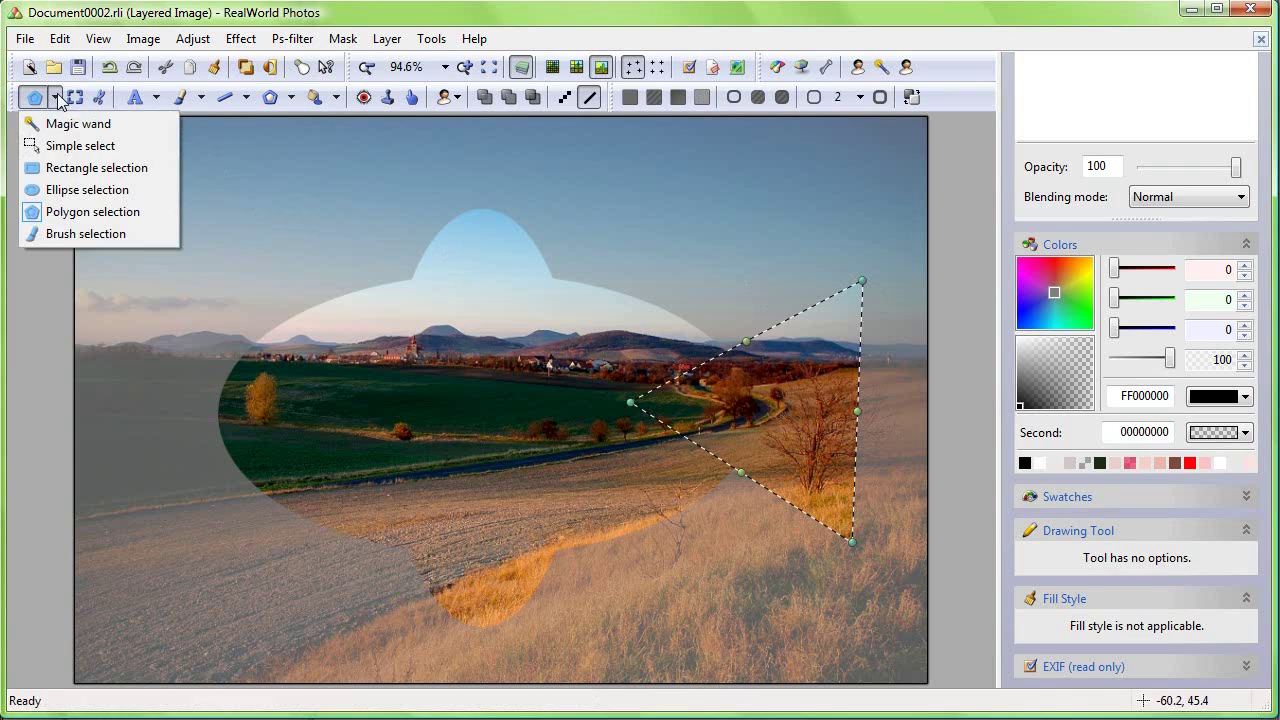
{"action": "left_click", "coordinate": [86, 189]}
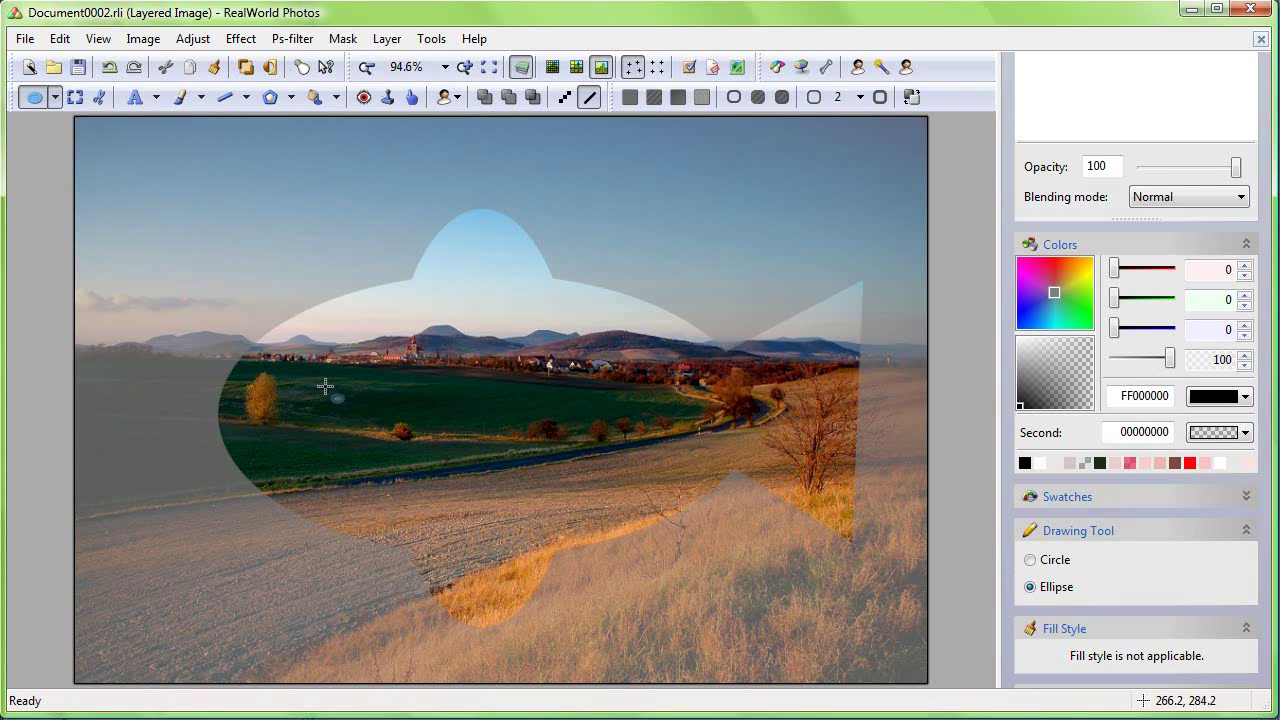
{"action": "left_click_drag", "start_coordinate": [290, 367], "coordinate": [336, 414]}
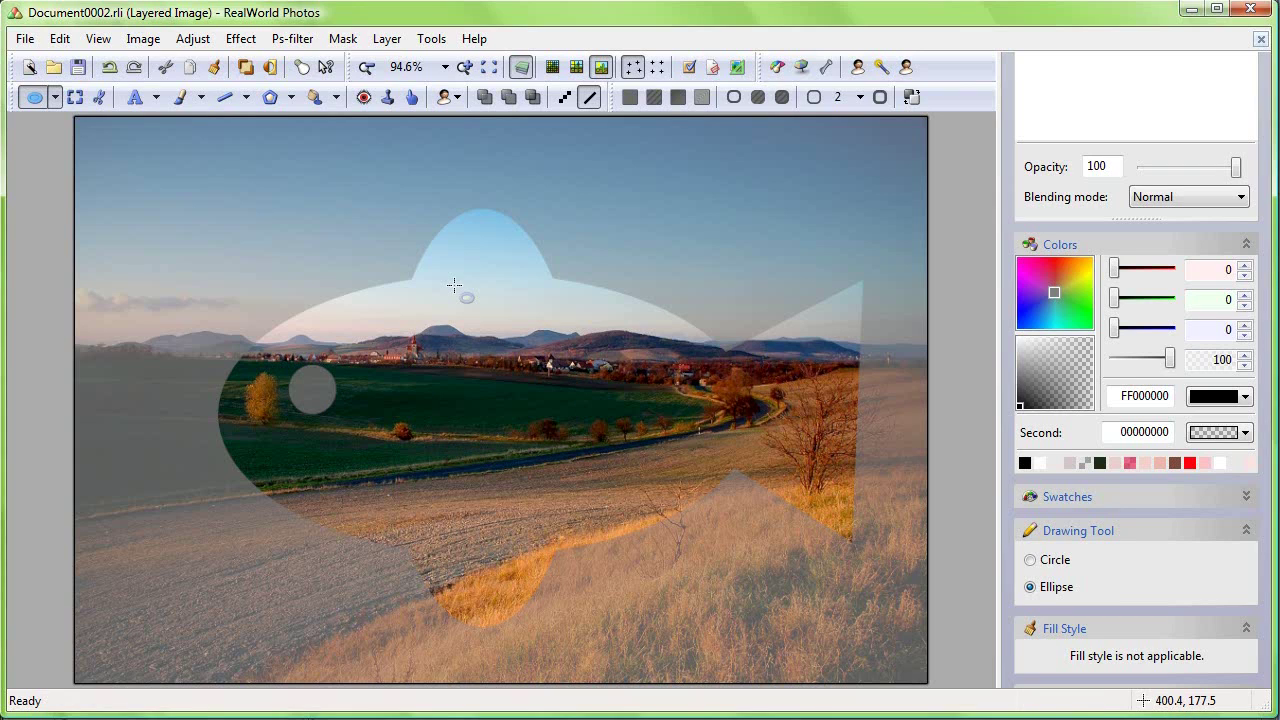
{"action": "left_click", "coordinate": [194, 39]}
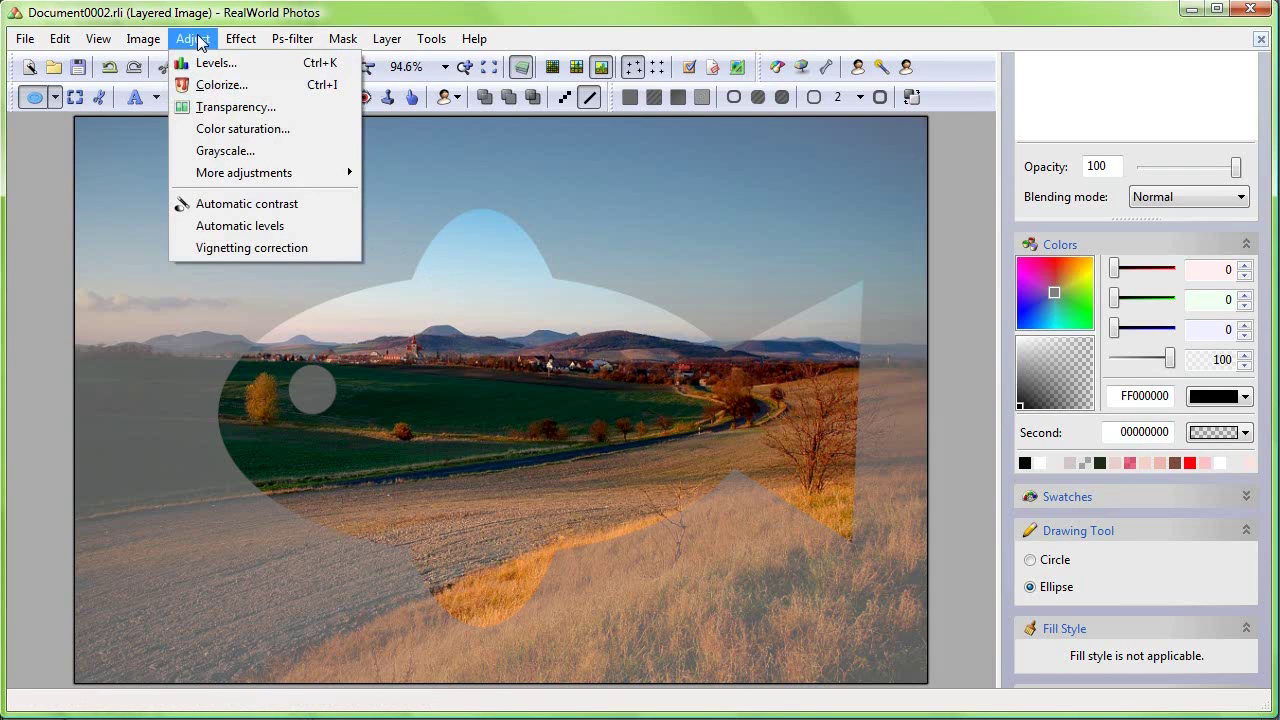
{"action": "left_click", "coordinate": [220, 90]}
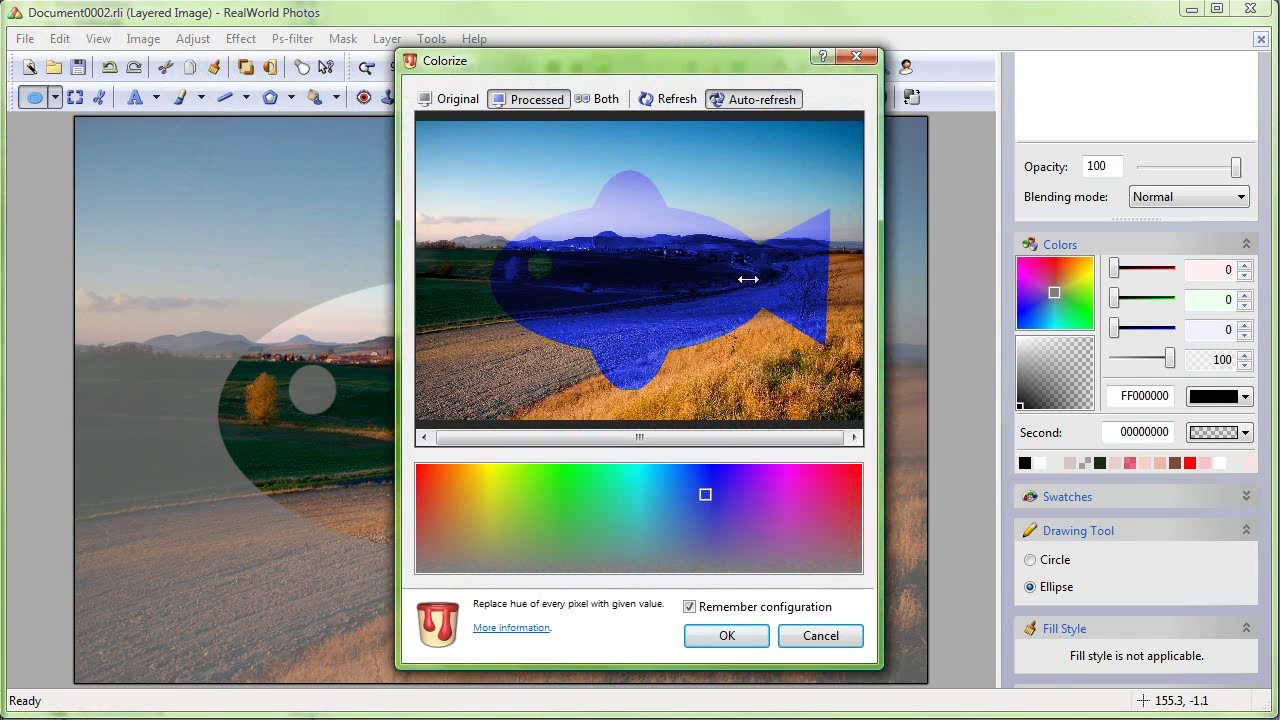
{"action": "mouse_move", "coordinate": [708, 497]}
{"action": "left_mouse_down"}
{"action": "mouse_move", "coordinate": [521, 511]}
{"action": "mouse_move", "coordinate": [856, 493]}
{"action": "left_mouse_up"}
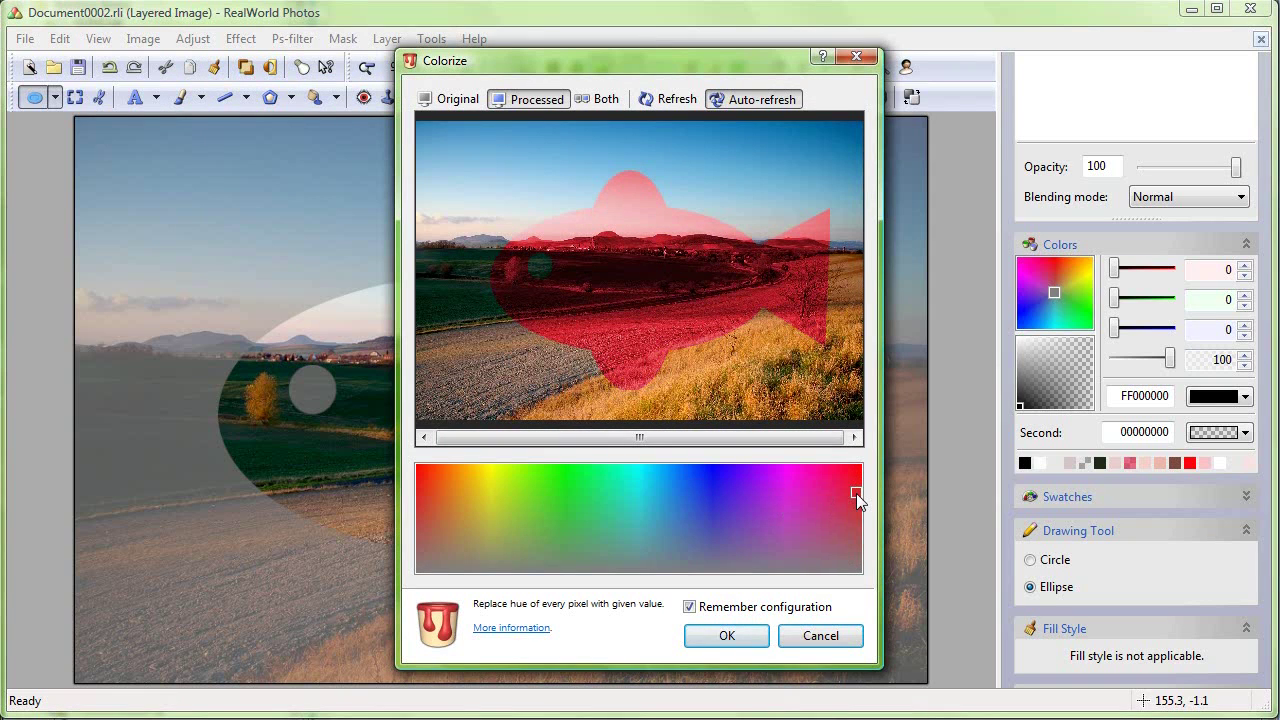
{"action": "left_click", "coordinate": [820, 636]}
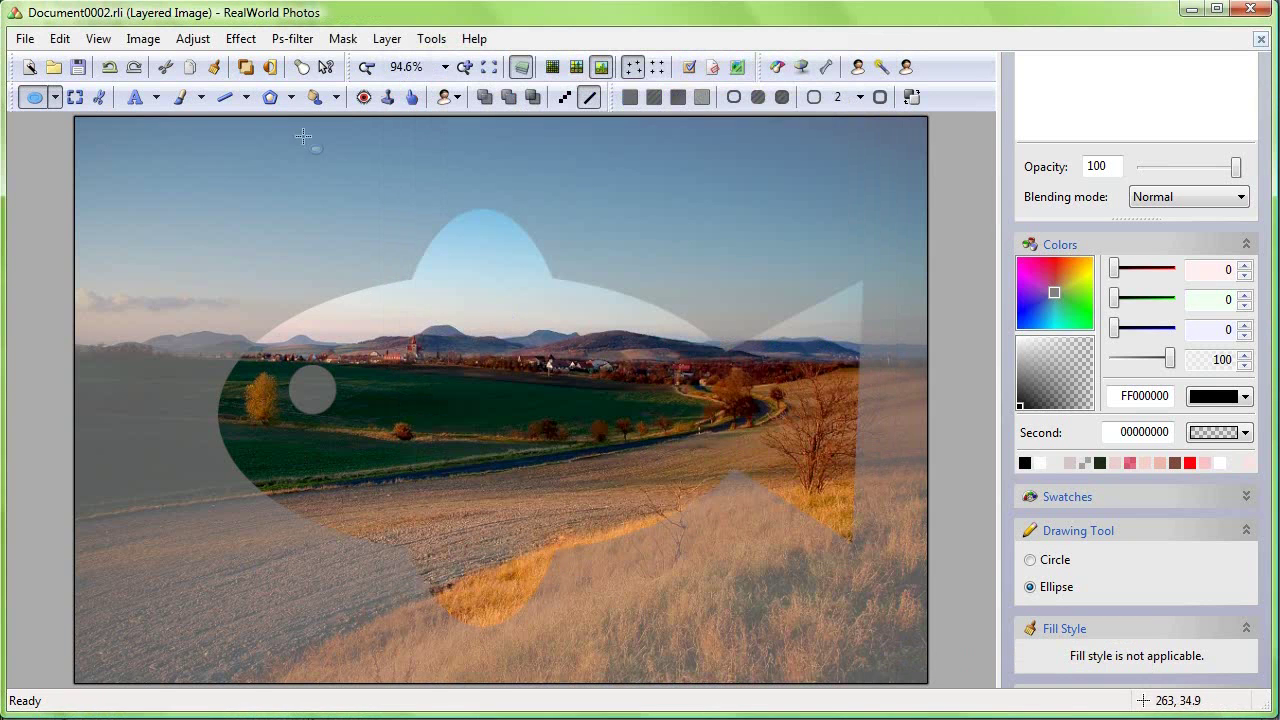
{"action": "left_click", "coordinate": [143, 39]}
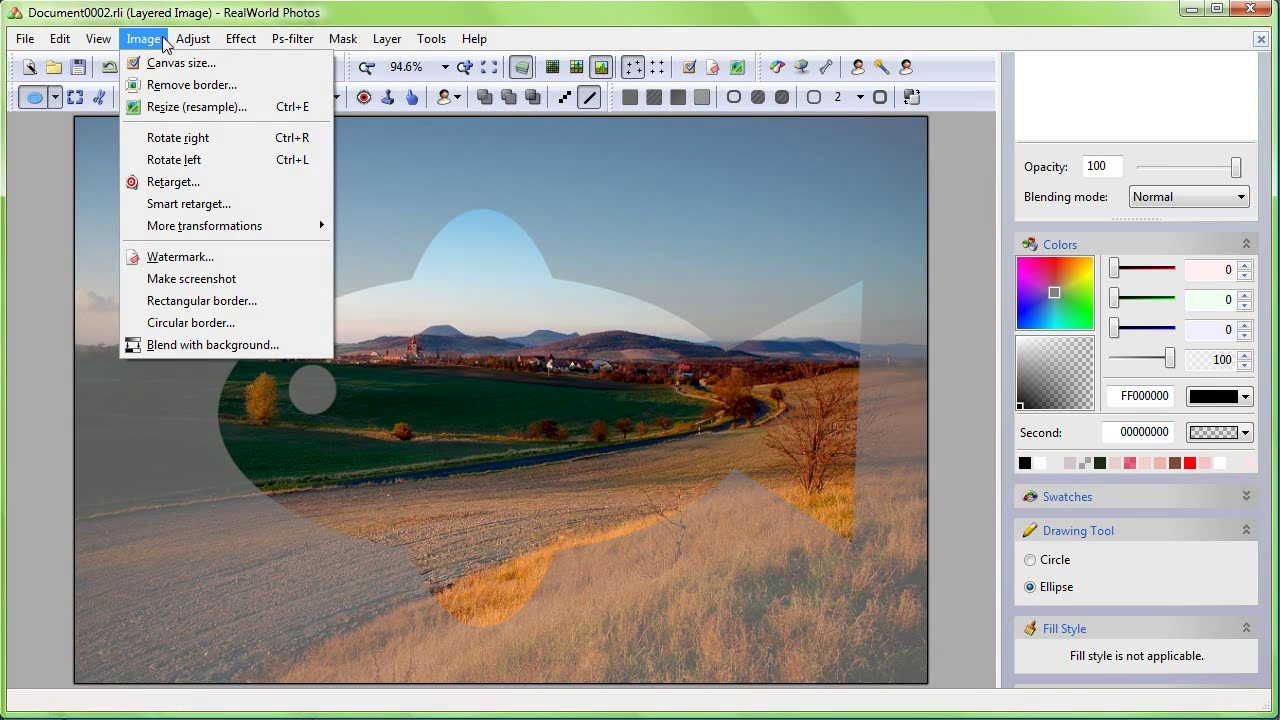
{"action": "mouse_move", "coordinate": [180, 46]}
{"action": "mouse_move", "coordinate": [235, 46]}
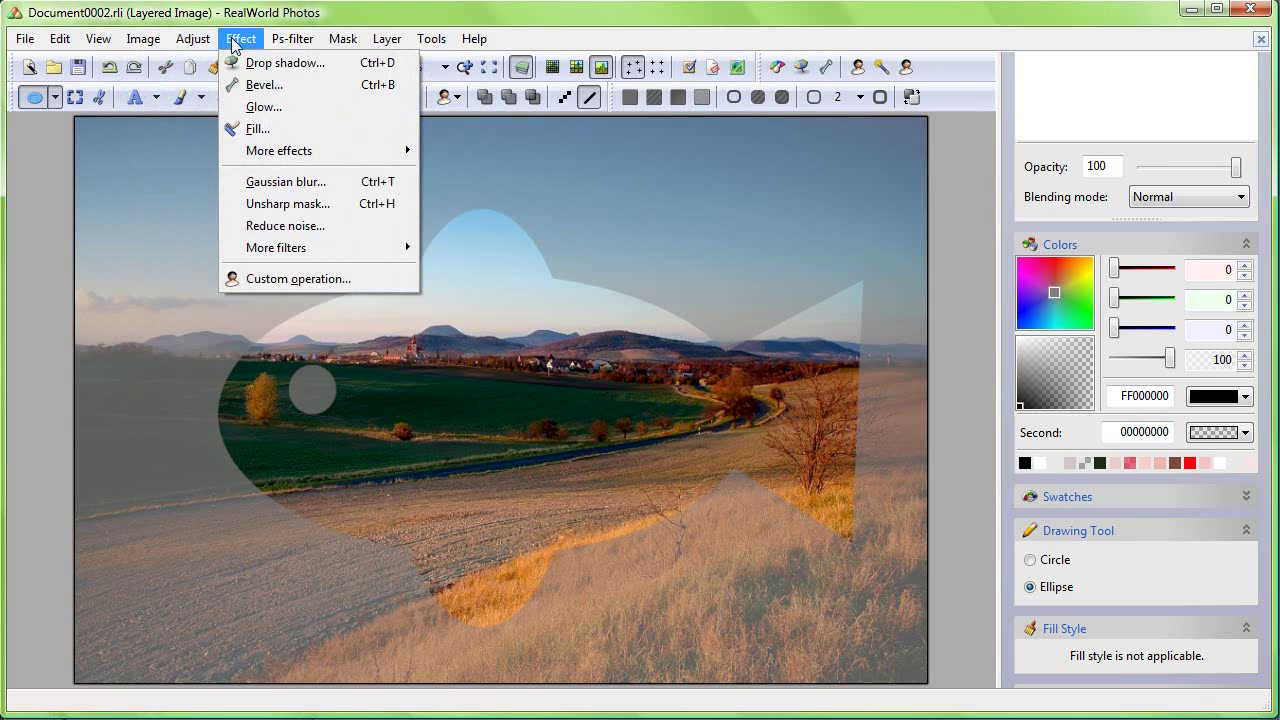
{"action": "left_click", "coordinate": [280, 62]}
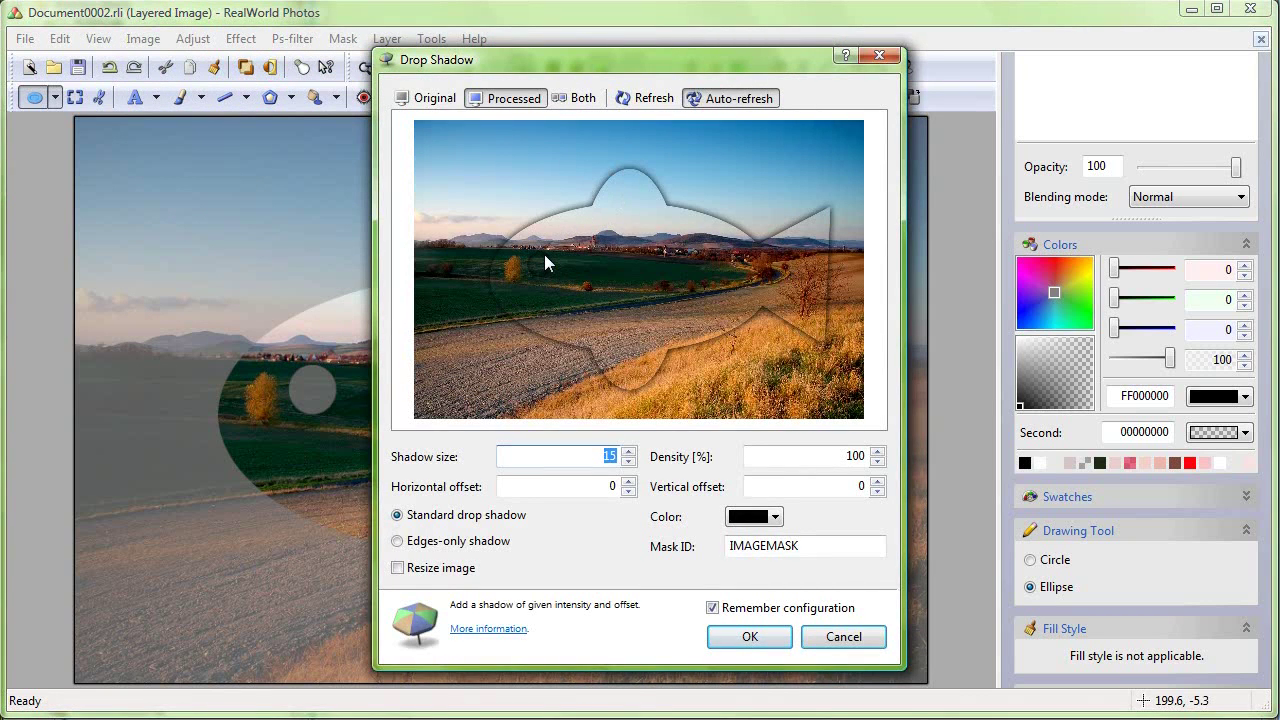
{"action": "left_click", "coordinate": [838, 645]}
{"action": "left_click", "coordinate": [240, 39]}
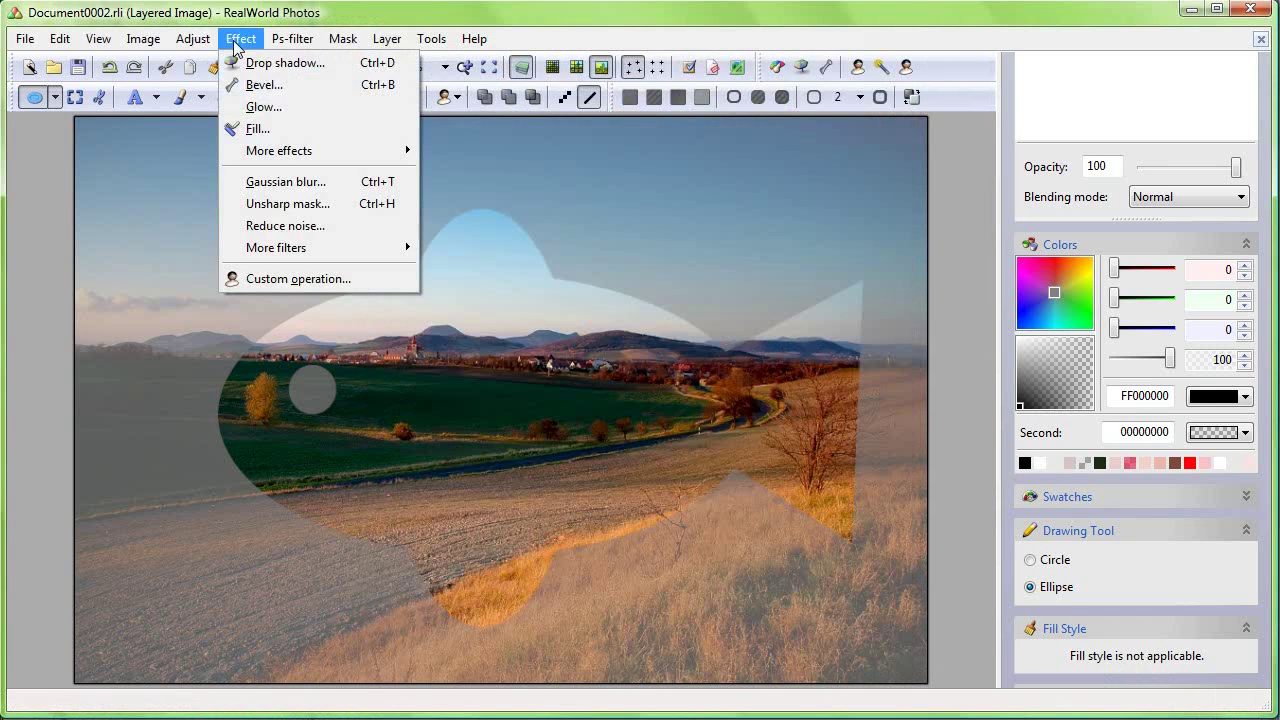
{"action": "left_click", "coordinate": [261, 86]}
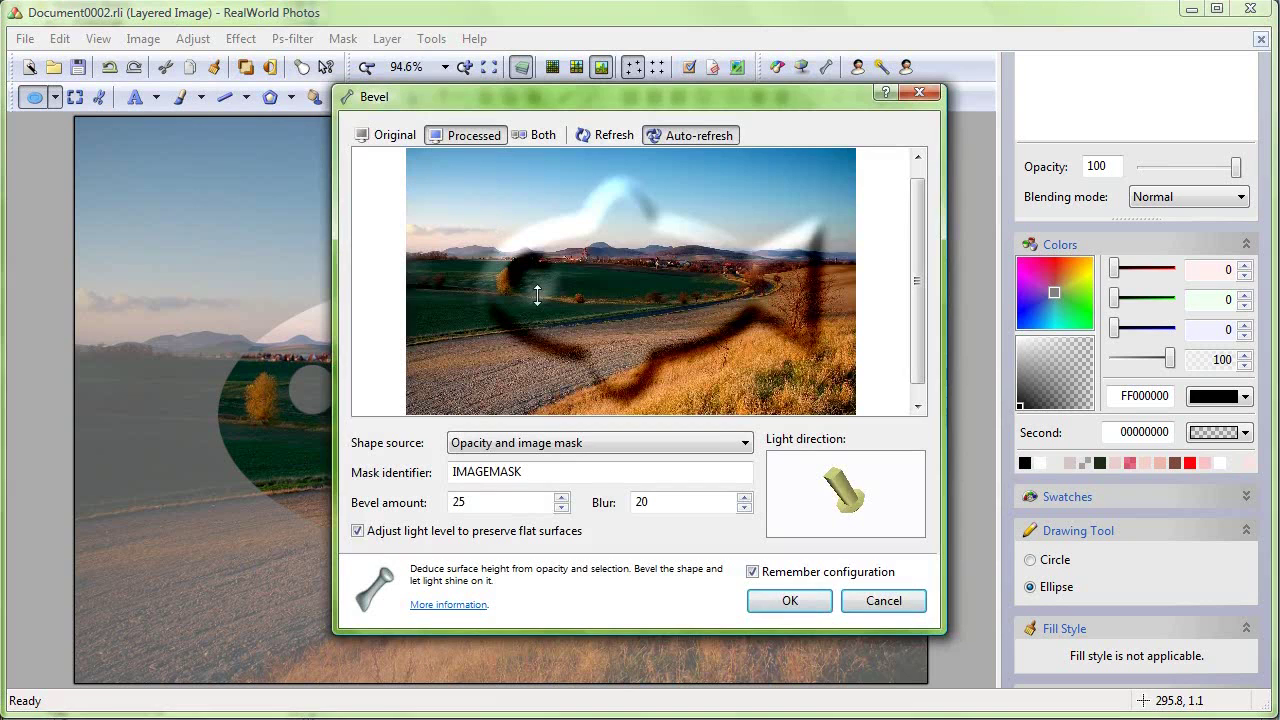
{"action": "left_click", "coordinate": [880, 604]}
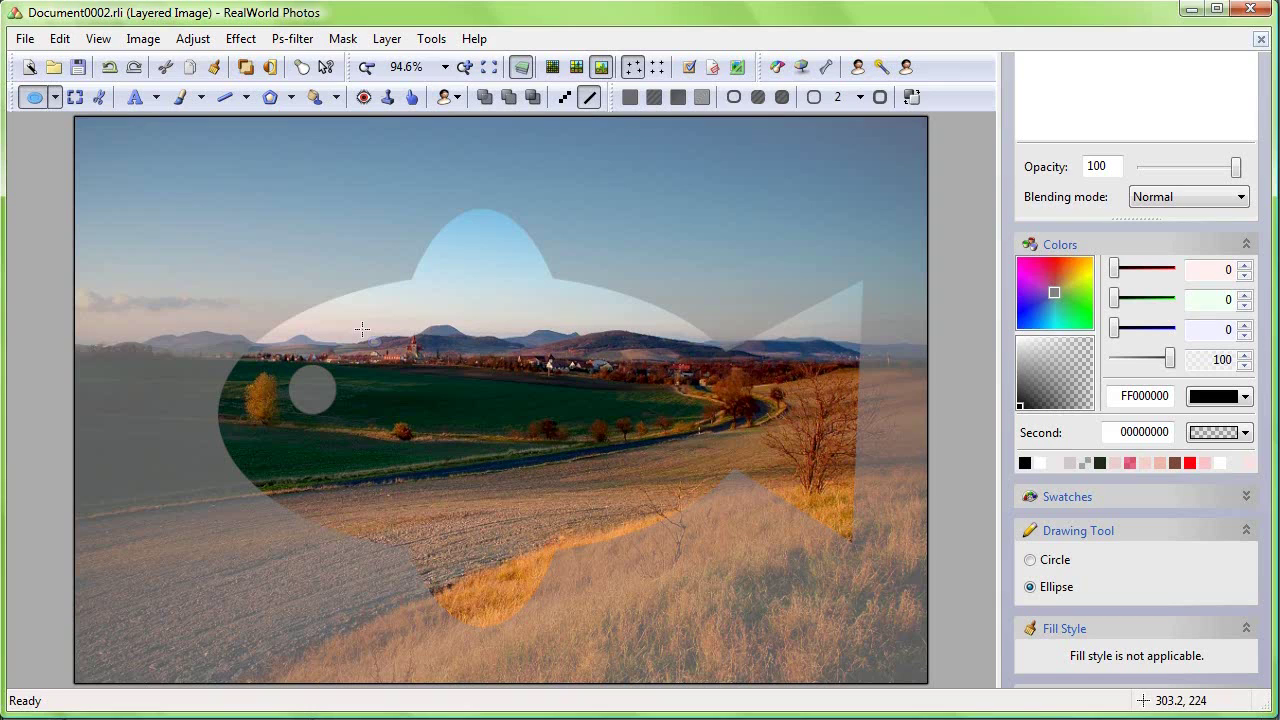
{"action": "left_click", "coordinate": [269, 97]}
{"action": "left_click", "coordinate": [345, 242]}
{"action": "left_click", "coordinate": [455, 455]}
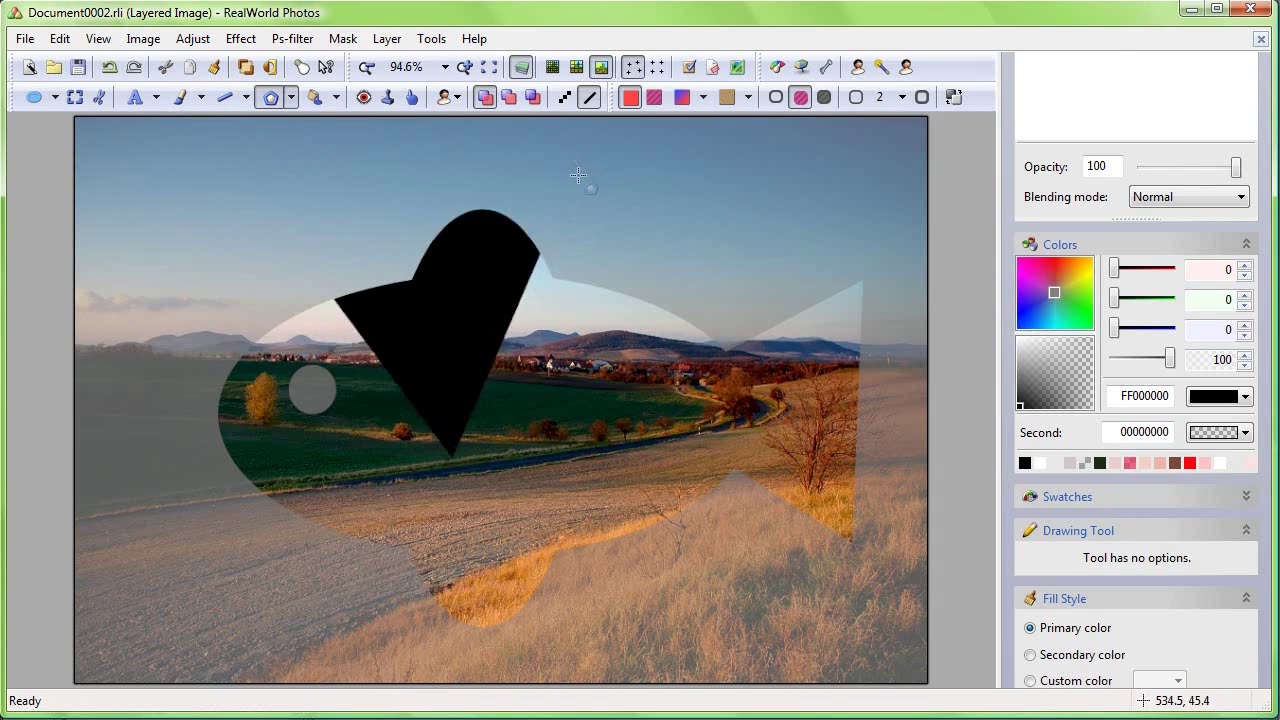
{"action": "left_click_drag", "start_coordinate": [578, 175], "coordinate": [489, 239]}
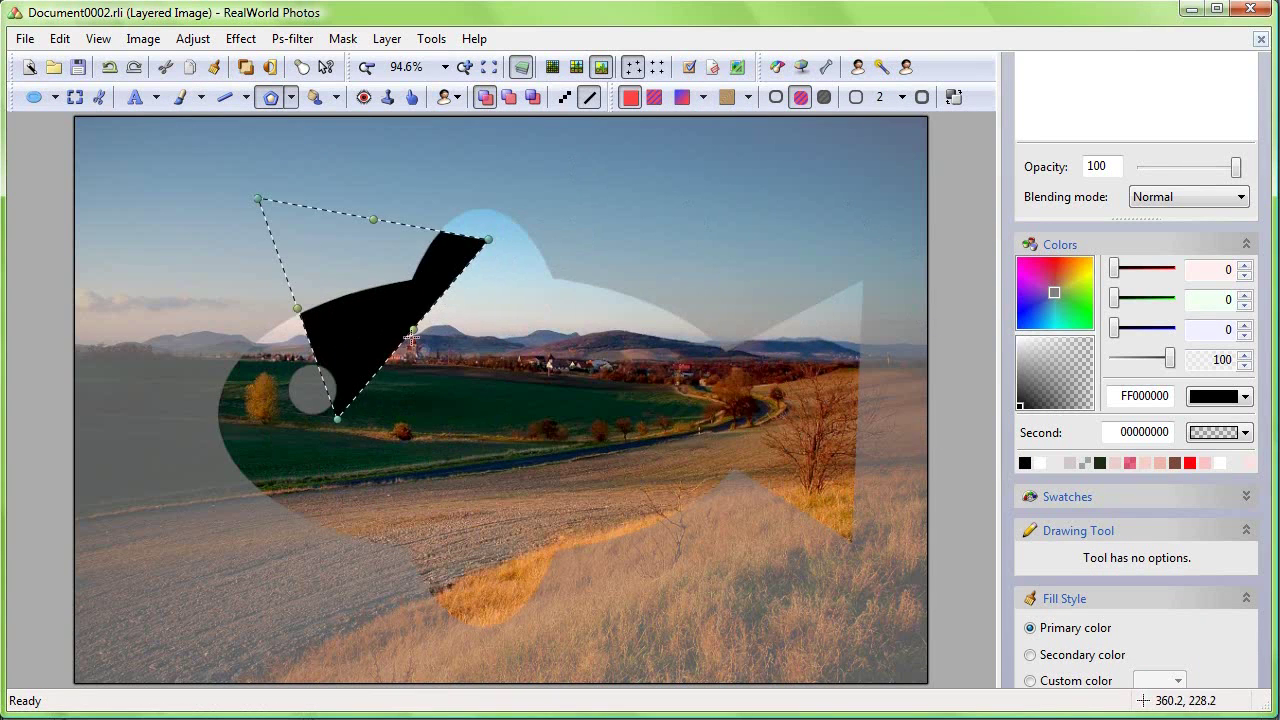
{"action": "key", "text": "Escape"}
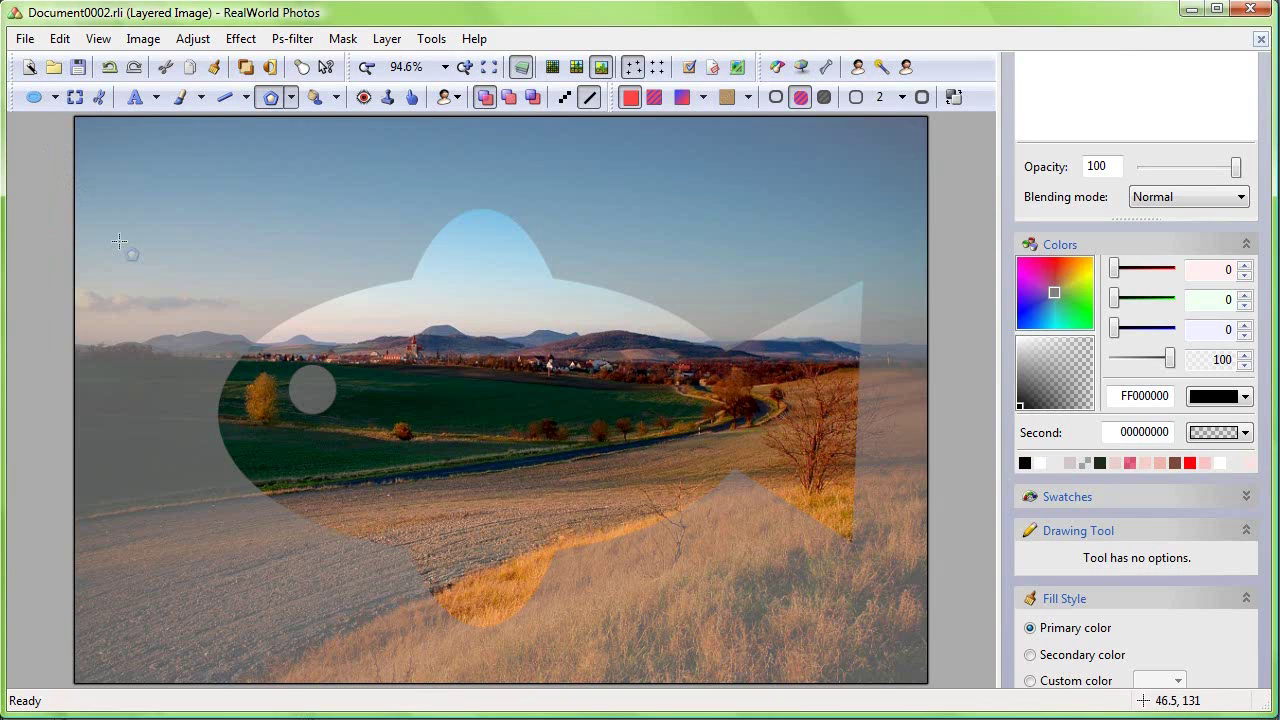
Step: Shift the fish layer up-left, tilt it counter-clockwise, and shrink it into place
{"action": "left_click", "coordinate": [74, 97]}
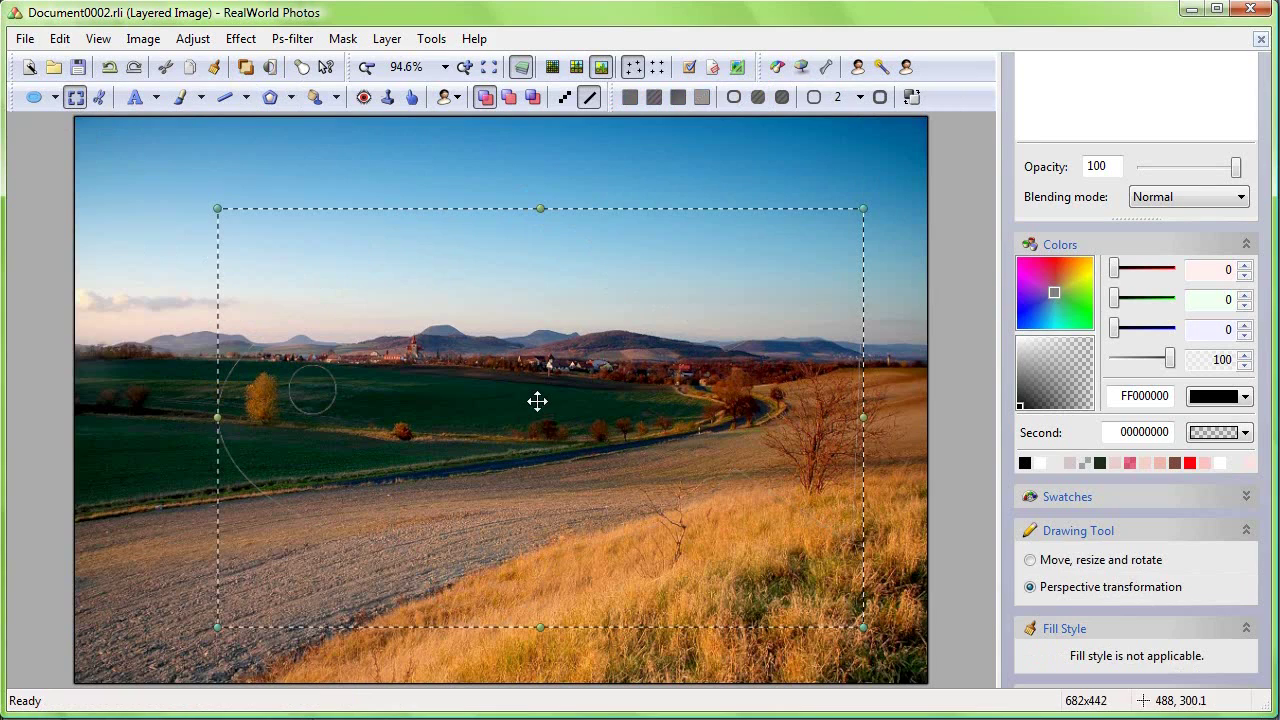
{"action": "left_click_drag", "start_coordinate": [537, 401], "coordinate": [466, 354]}
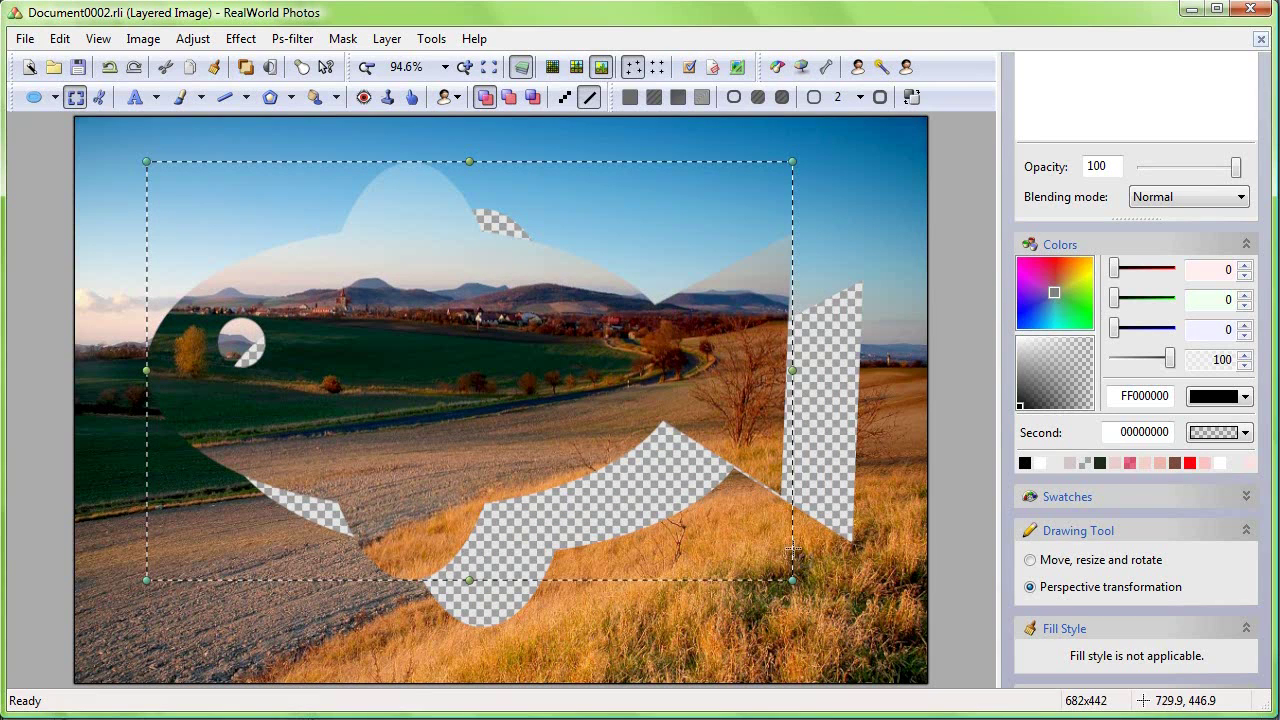
{"action": "left_click", "coordinate": [1043, 562]}
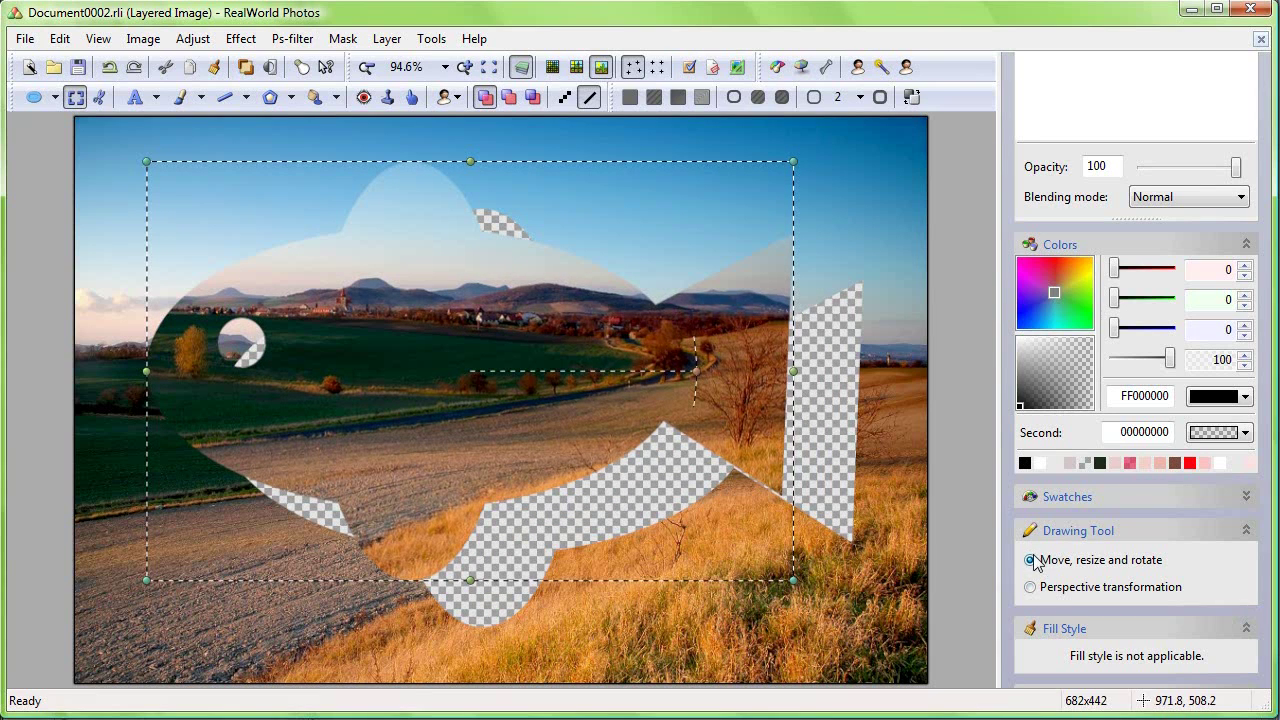
{"action": "left_click_drag", "start_coordinate": [697, 378], "coordinate": [686, 341]}
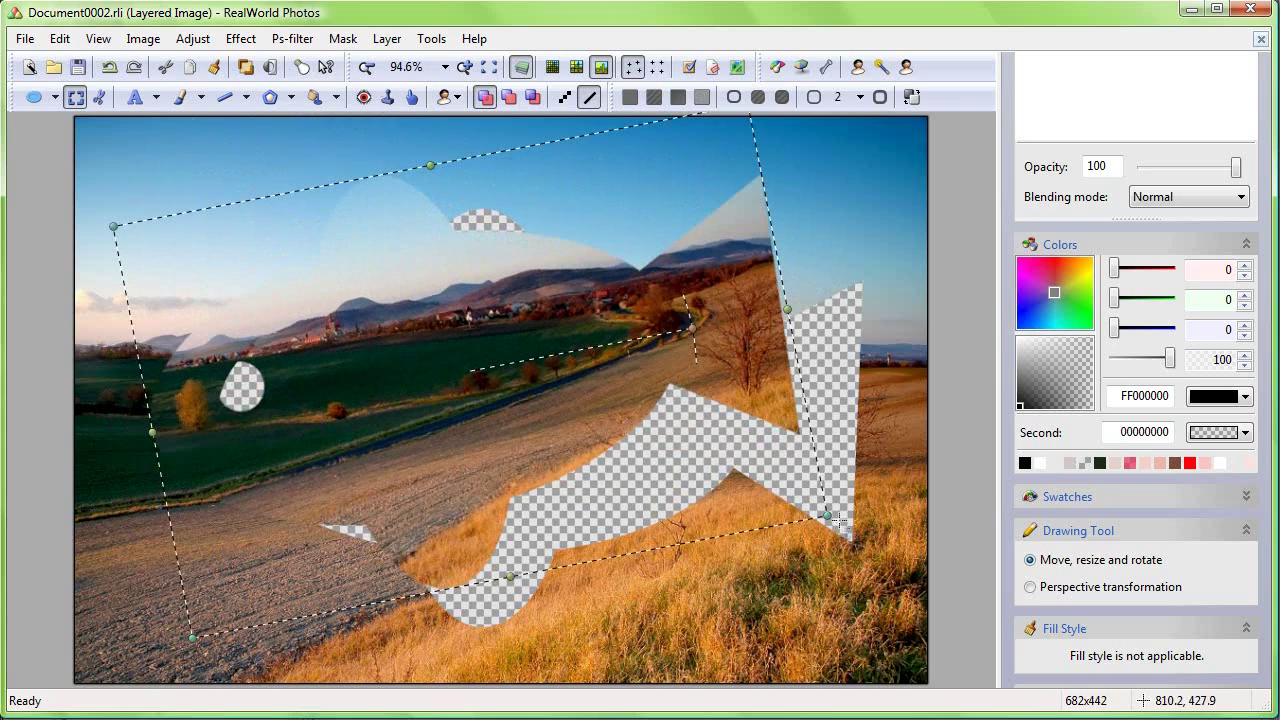
{"action": "left_click_drag", "start_coordinate": [827, 518], "coordinate": [614, 452]}
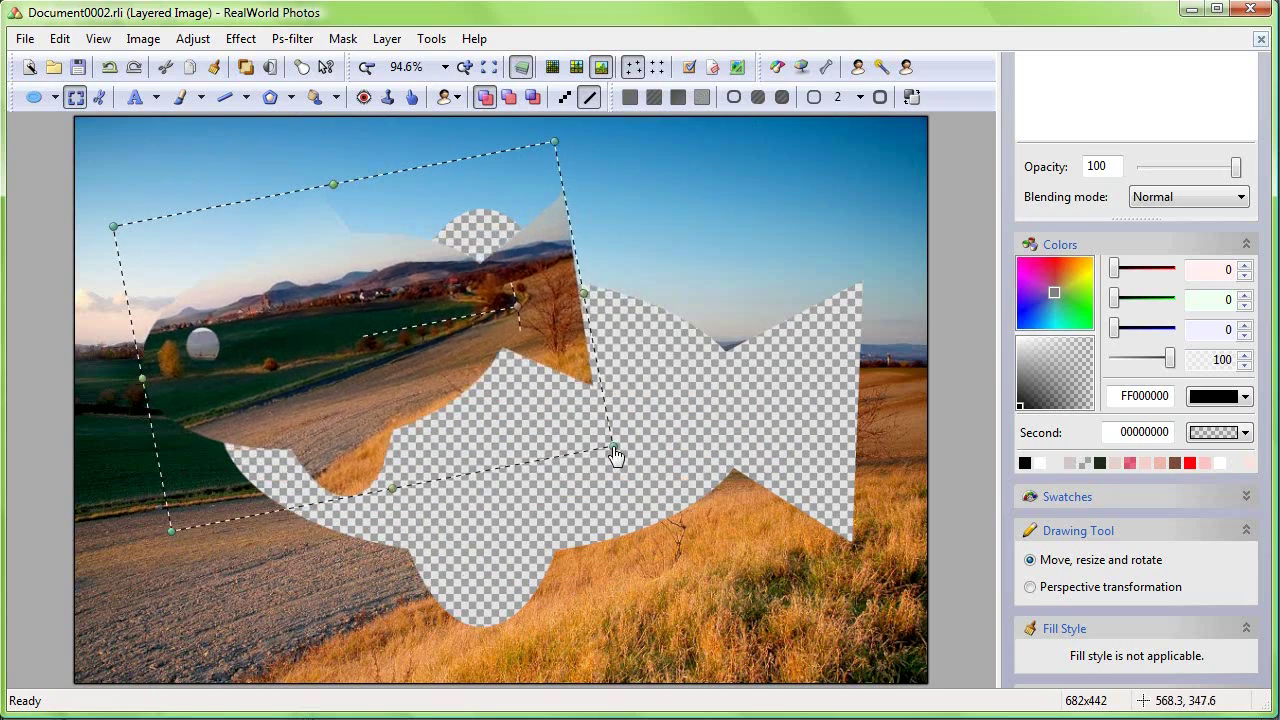
{"action": "left_click_drag", "start_coordinate": [380, 362], "coordinate": [436, 422]}
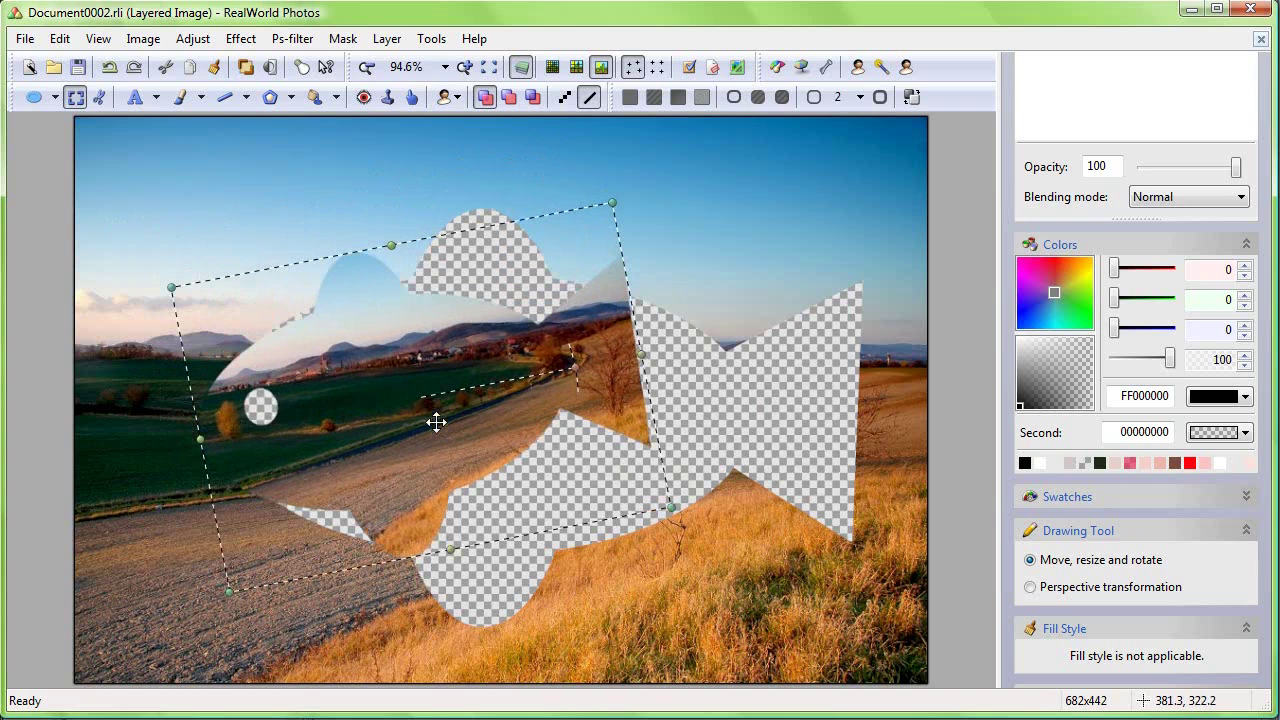
{"action": "left_click", "coordinate": [240, 38]}
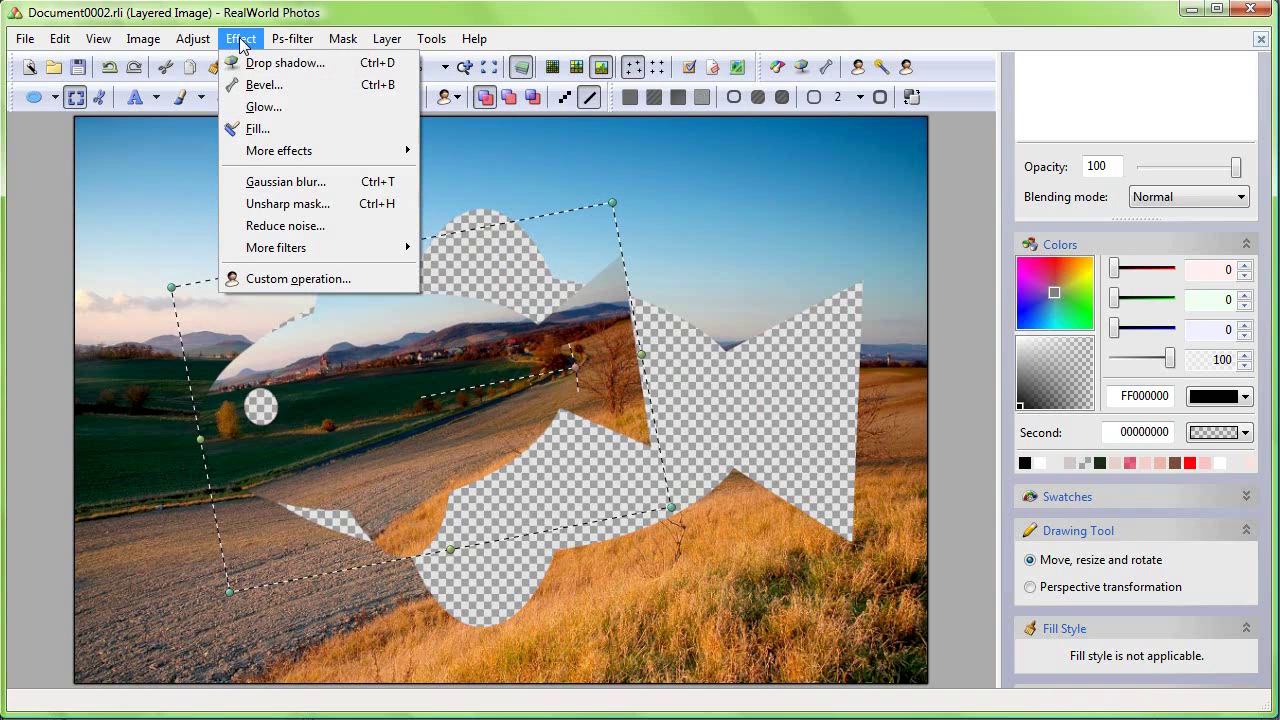
{"action": "left_click", "coordinate": [262, 62]}
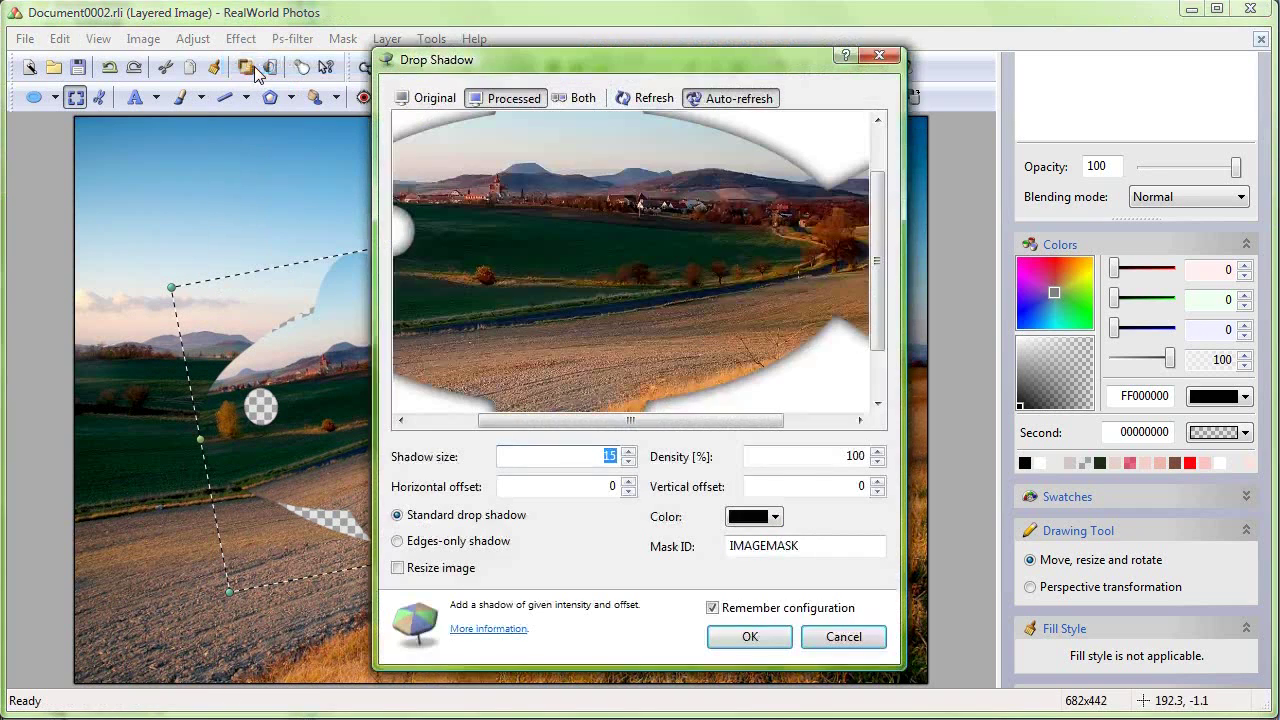
{"action": "left_click_drag", "start_coordinate": [579, 421], "coordinate": [725, 427]}
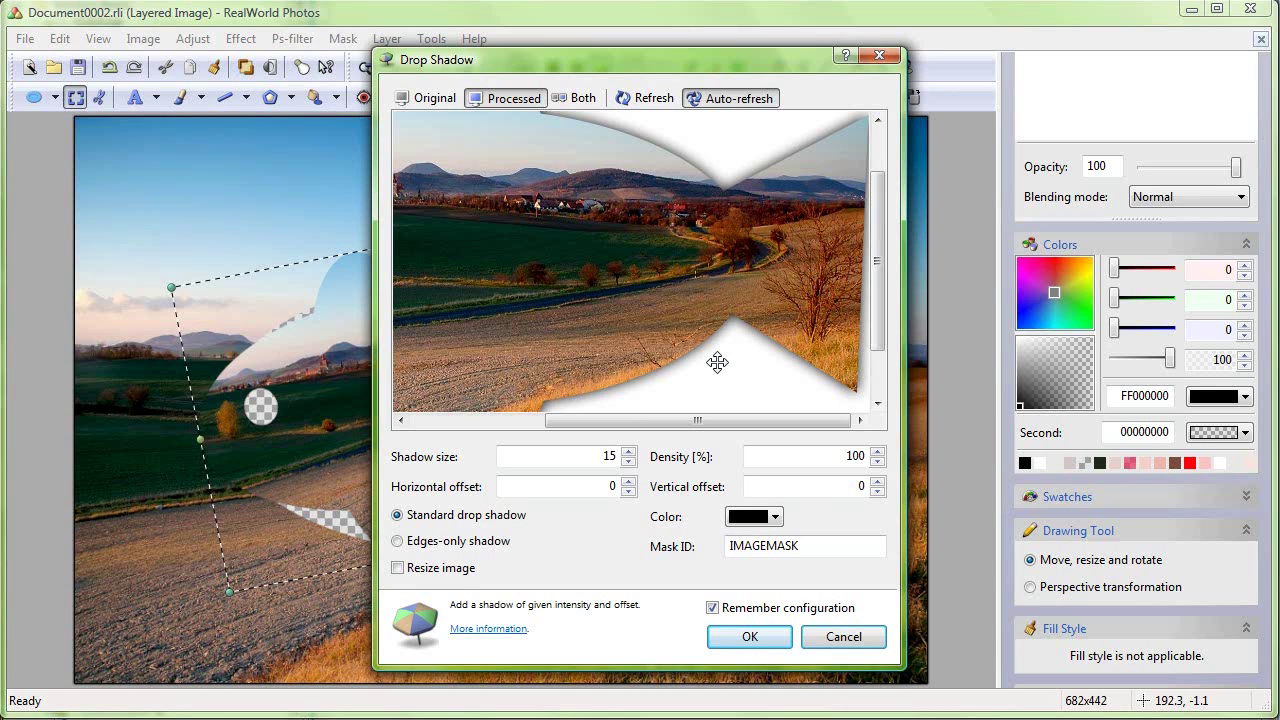
{"action": "left_click", "coordinate": [841, 638]}
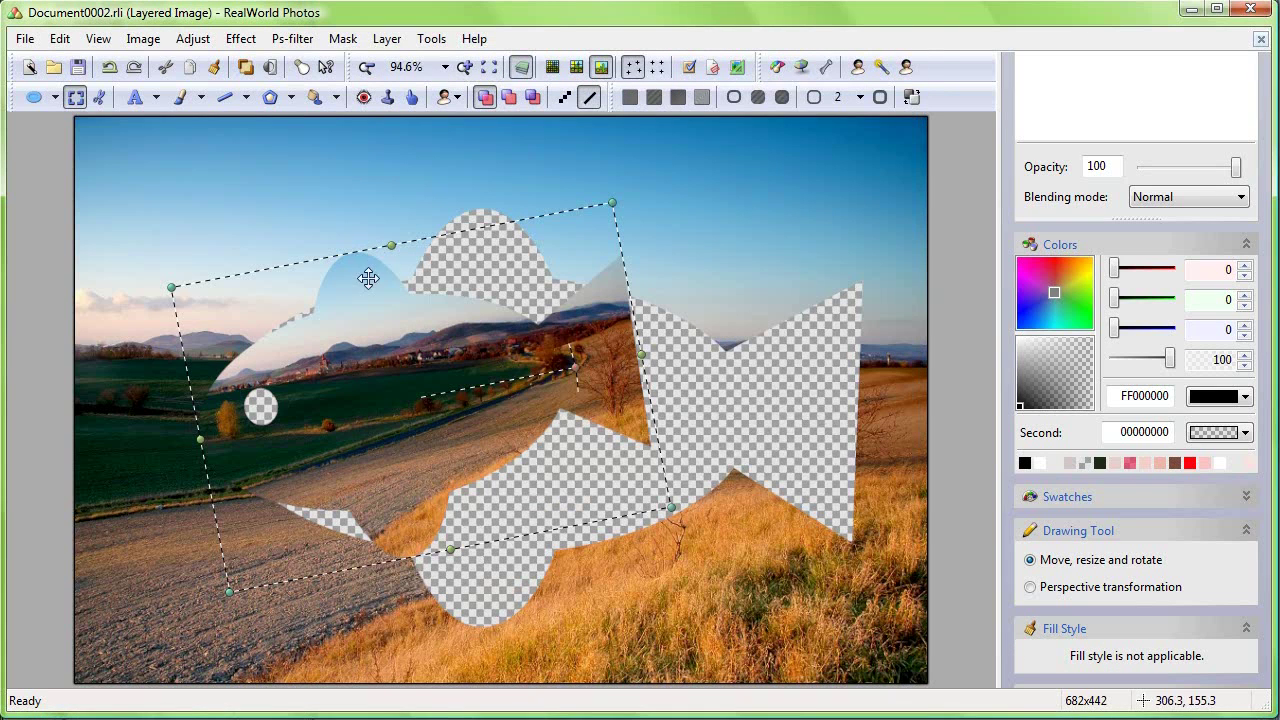
Step: Switch the layer to Perspective mode and drag its corners into a slanted, uneven quadrilateral
{"action": "left_click", "coordinate": [1031, 588]}
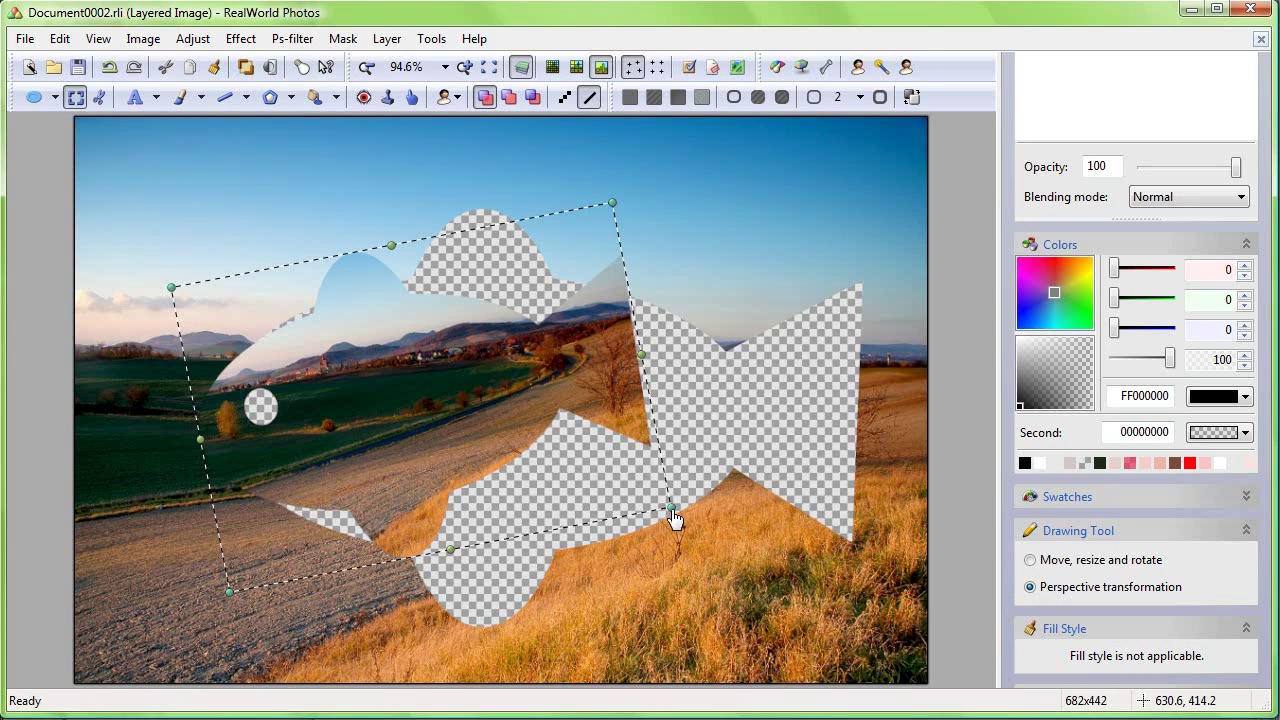
{"action": "left_click_drag", "start_coordinate": [672, 509], "coordinate": [638, 428]}
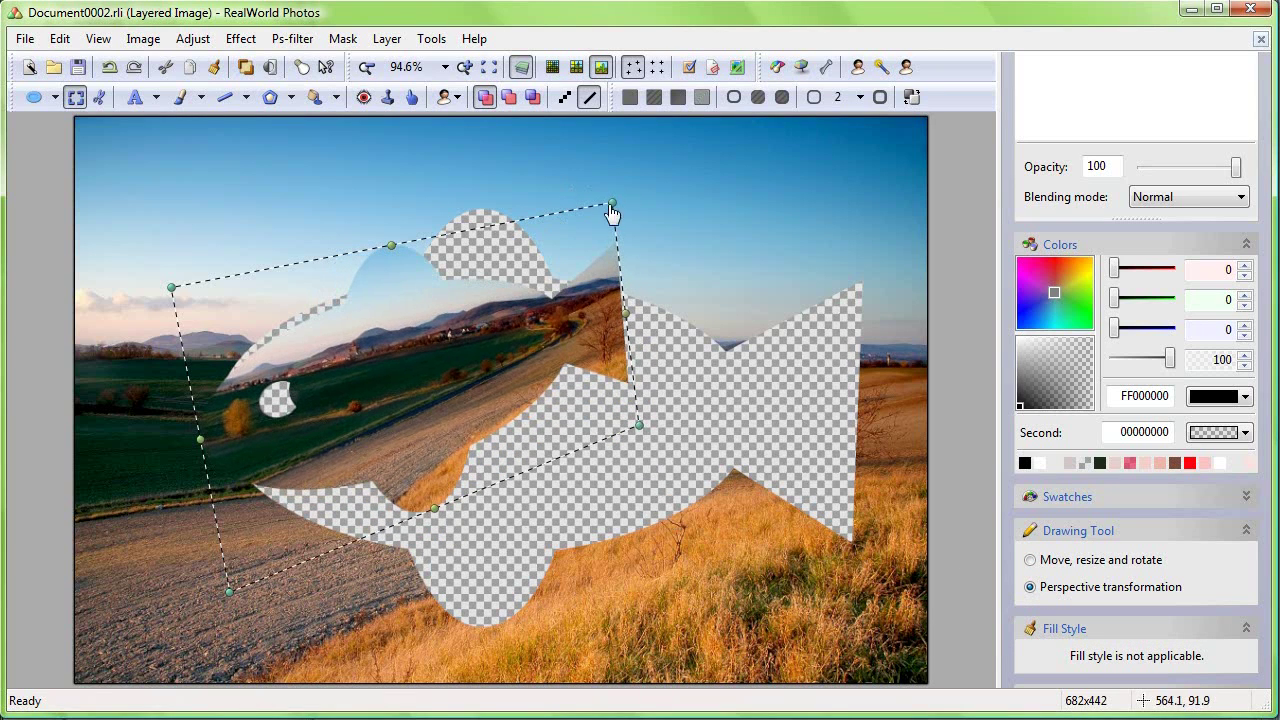
{"action": "left_click_drag", "start_coordinate": [610, 206], "coordinate": [579, 236]}
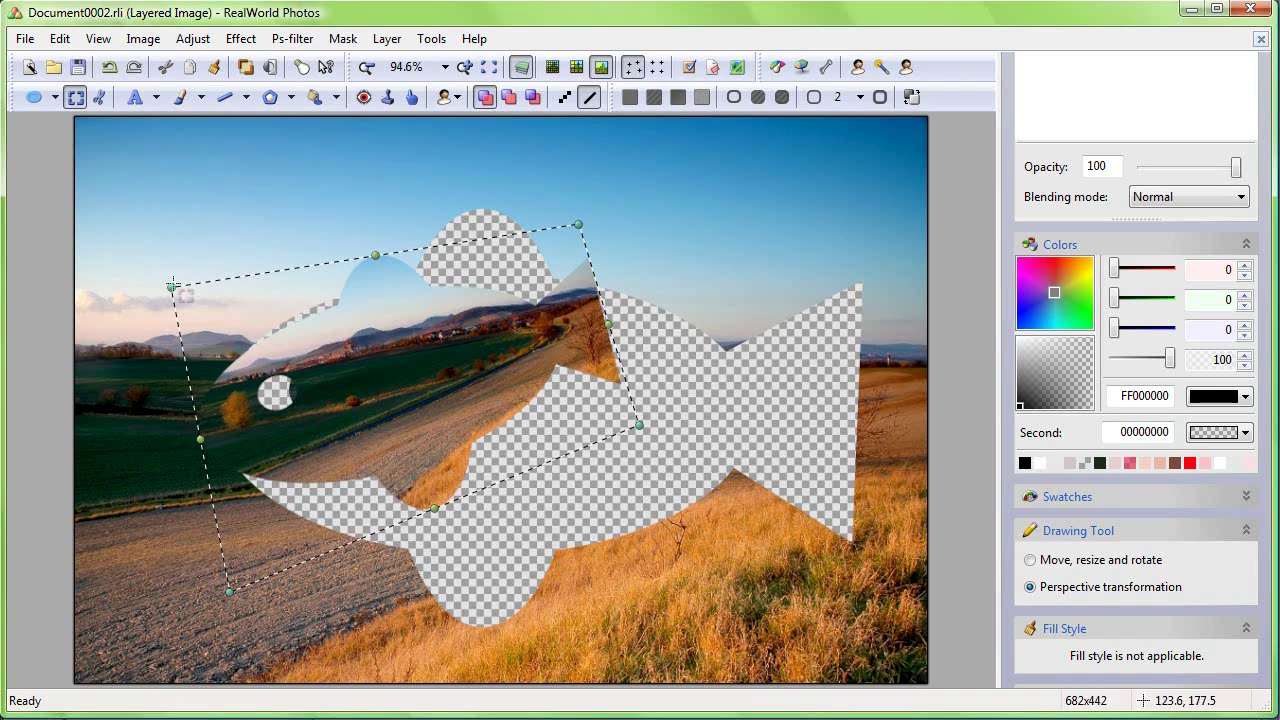
{"action": "left_click_drag", "start_coordinate": [171, 289], "coordinate": [160, 232]}
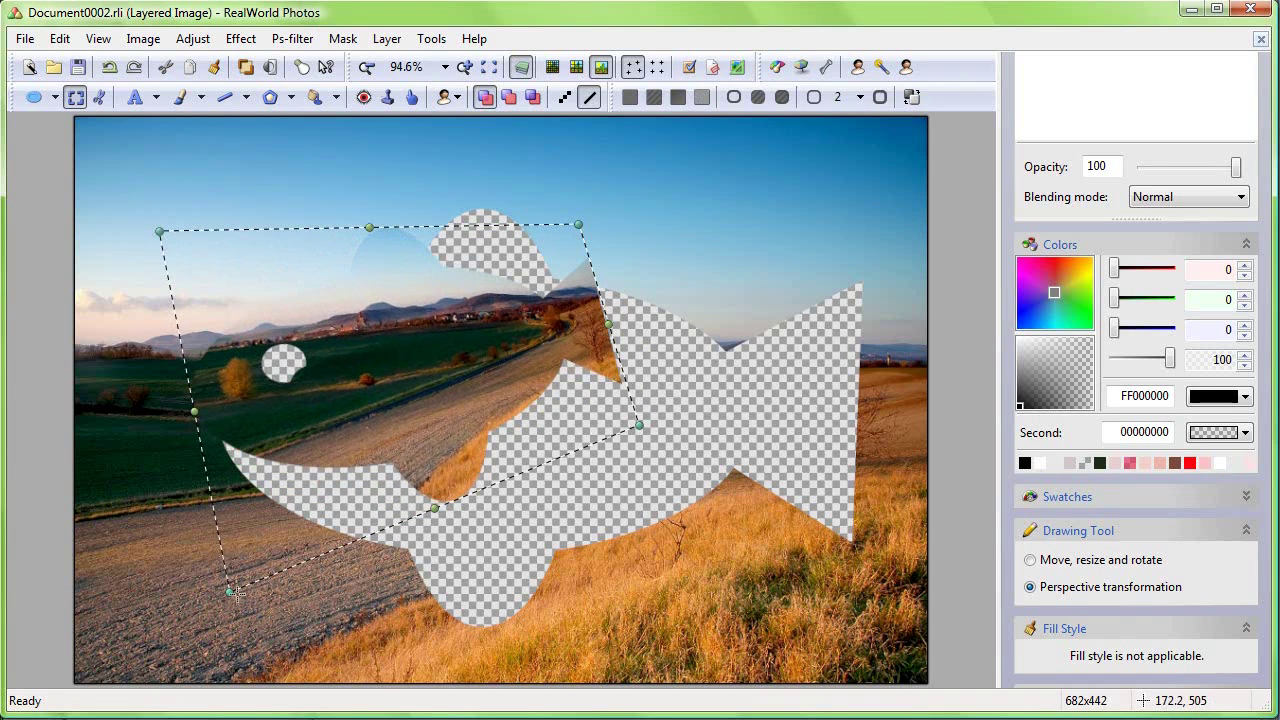
{"action": "left_click_drag", "start_coordinate": [229, 601], "coordinate": [246, 621]}
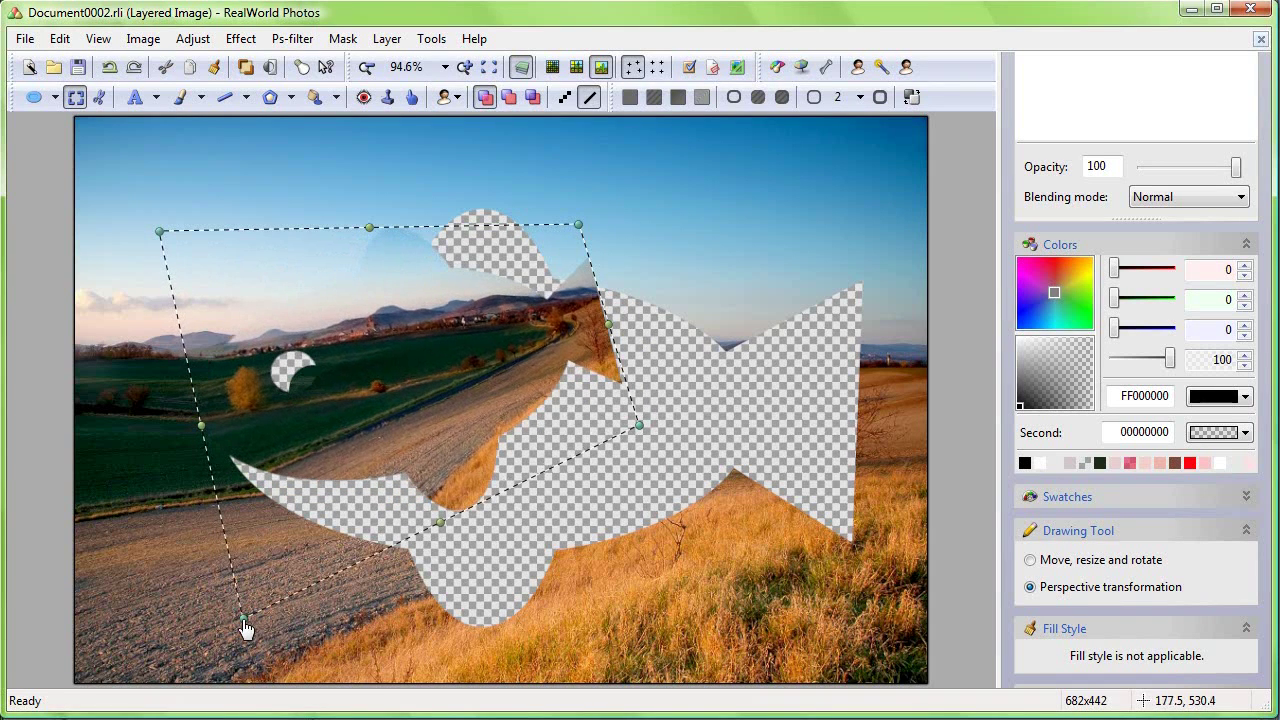
Step: Add a 15-pixel drop shadow with Resize image, move the fish up-left, and commit it
{"action": "left_click", "coordinate": [241, 39]}
{"action": "left_click", "coordinate": [252, 64]}
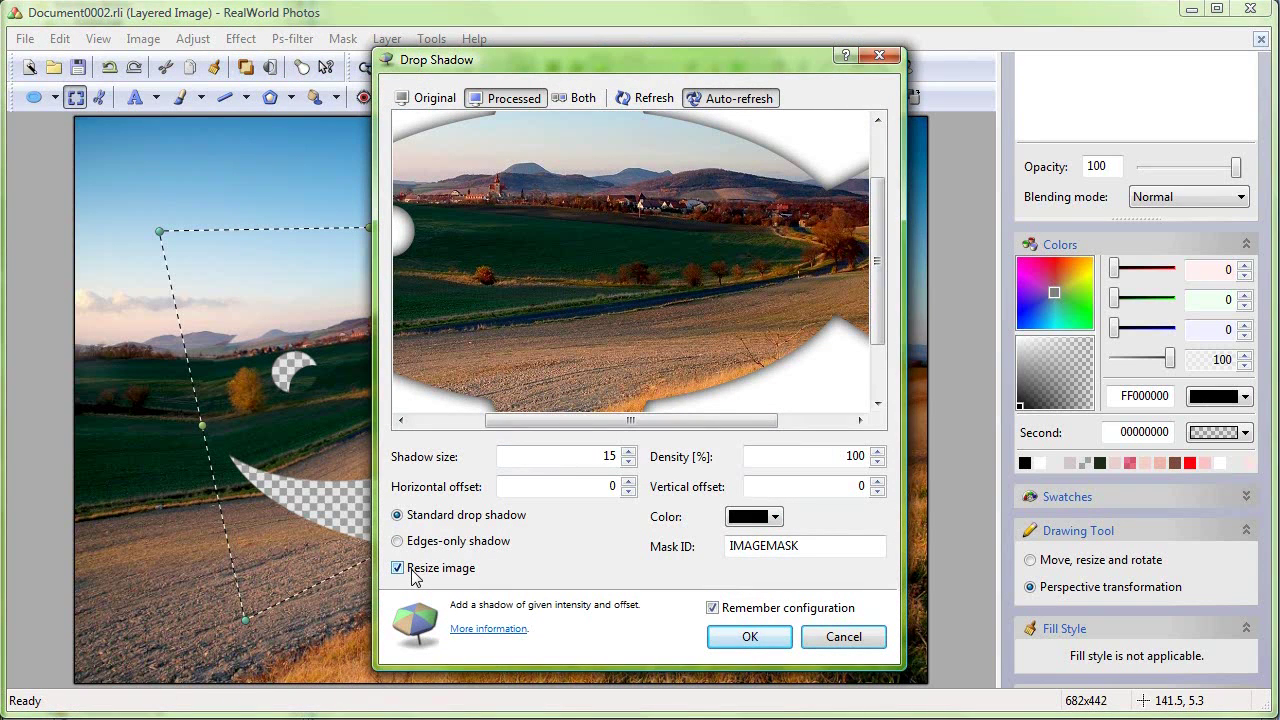
{"action": "left_click", "coordinate": [750, 638]}
{"action": "left_click_drag", "start_coordinate": [424, 390], "coordinate": [371, 334]}
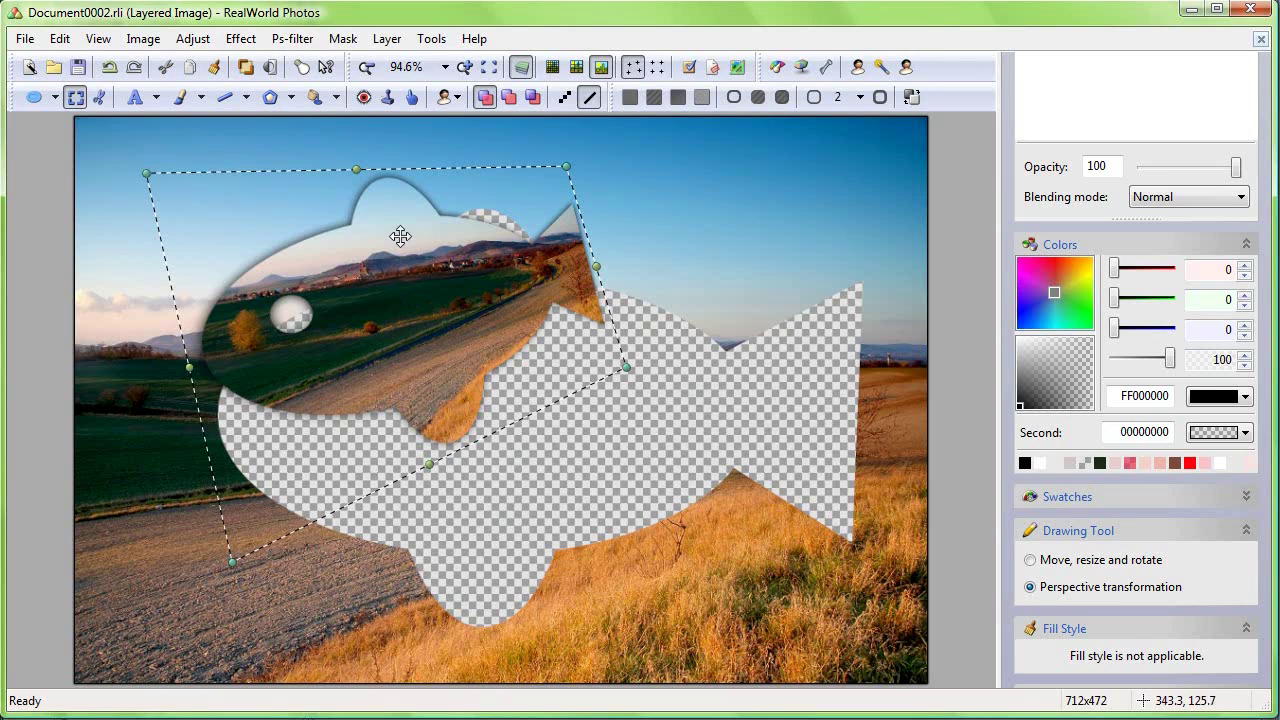
{"action": "left_click", "coordinate": [539, 468]}
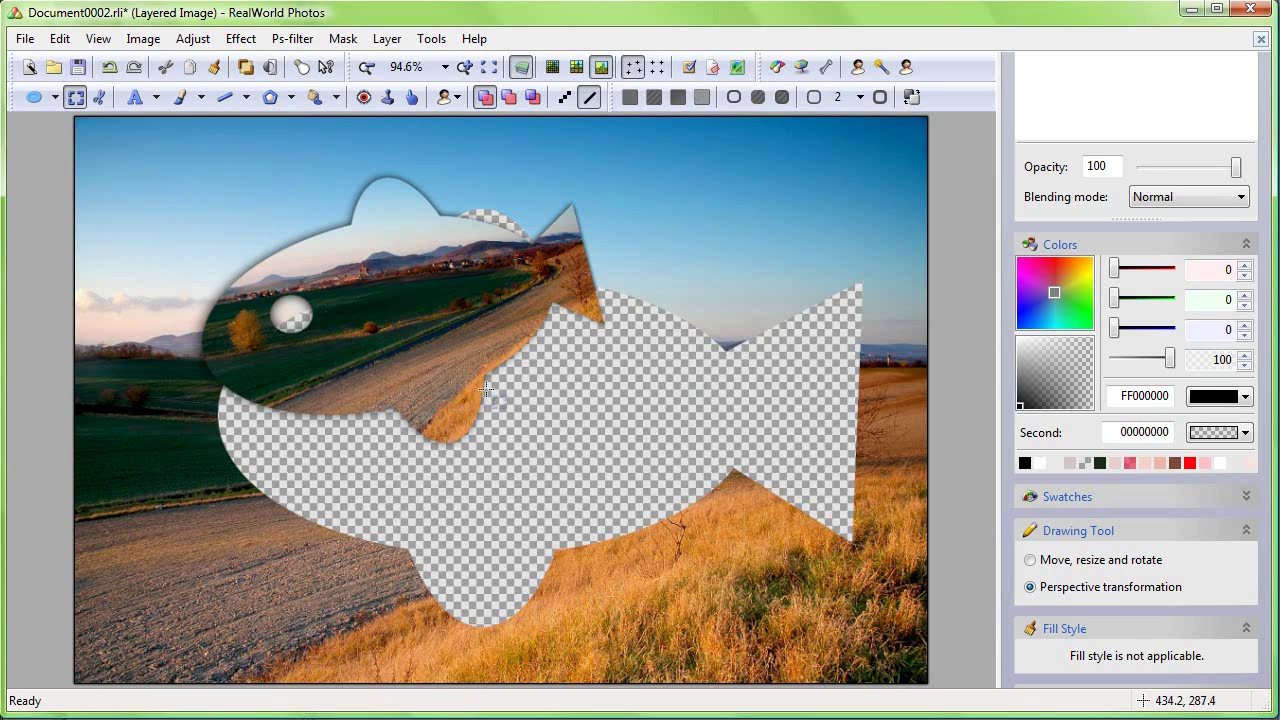
Step: Choose the Magic wand and test Hue and RGBA matching on the sky, fish hole and grass
{"action": "left_click", "coordinate": [54, 97]}
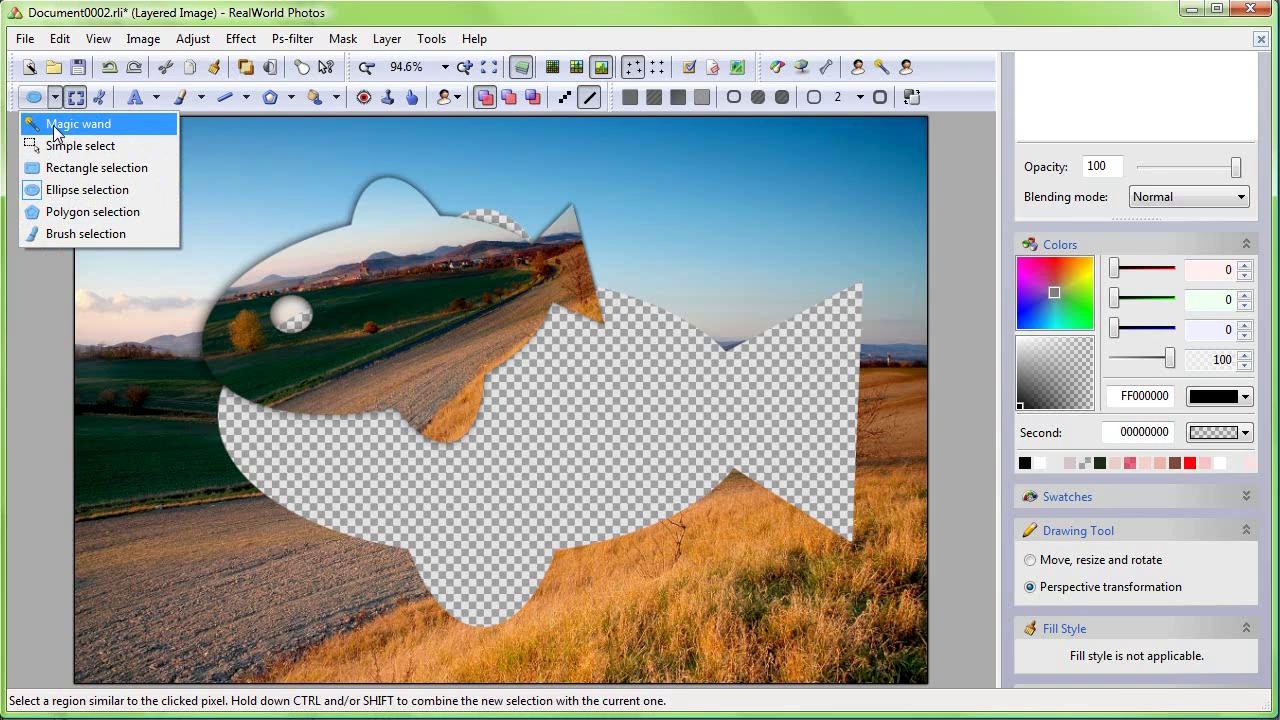
{"action": "left_click", "coordinate": [56, 124]}
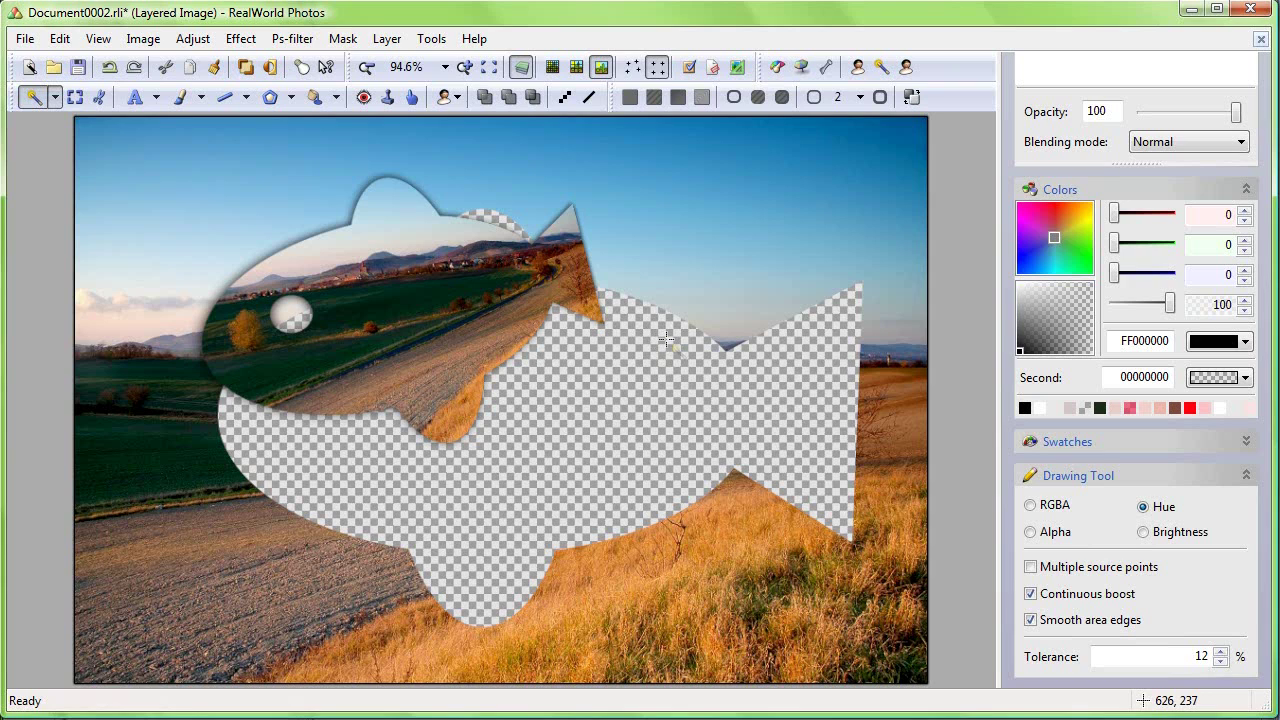
{"action": "left_click", "coordinate": [646, 190]}
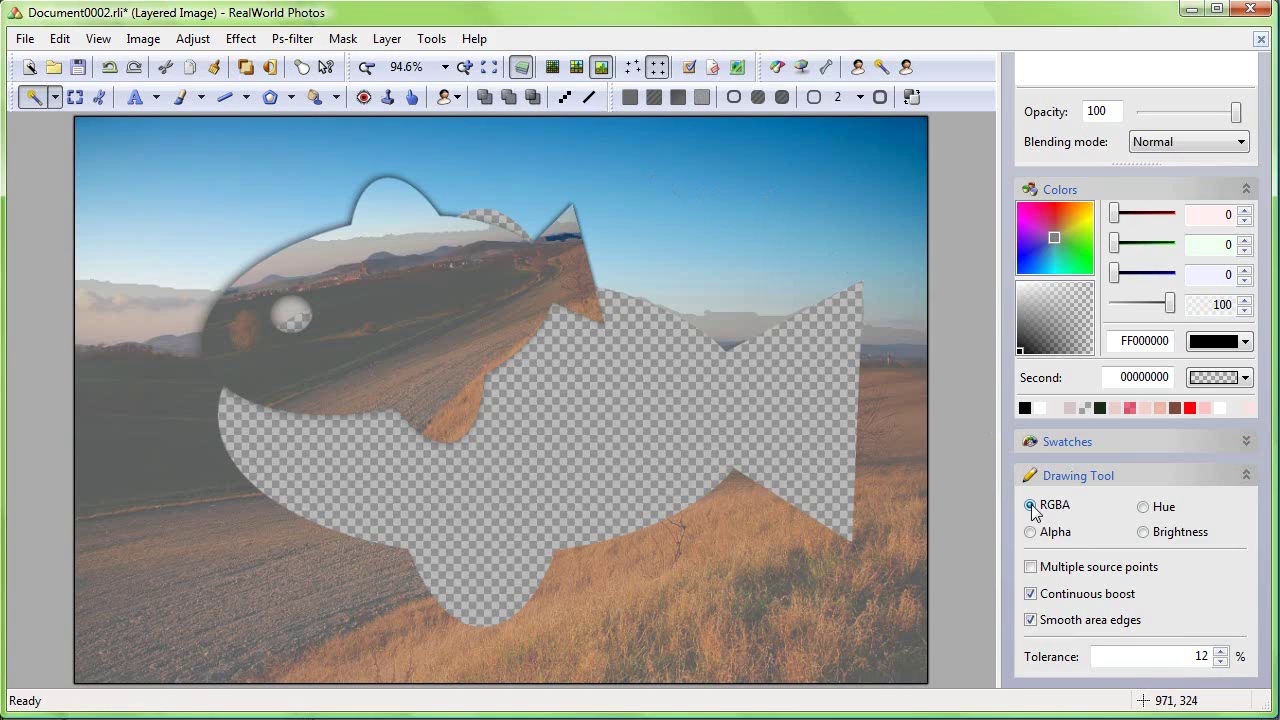
{"action": "left_click", "coordinate": [669, 186]}
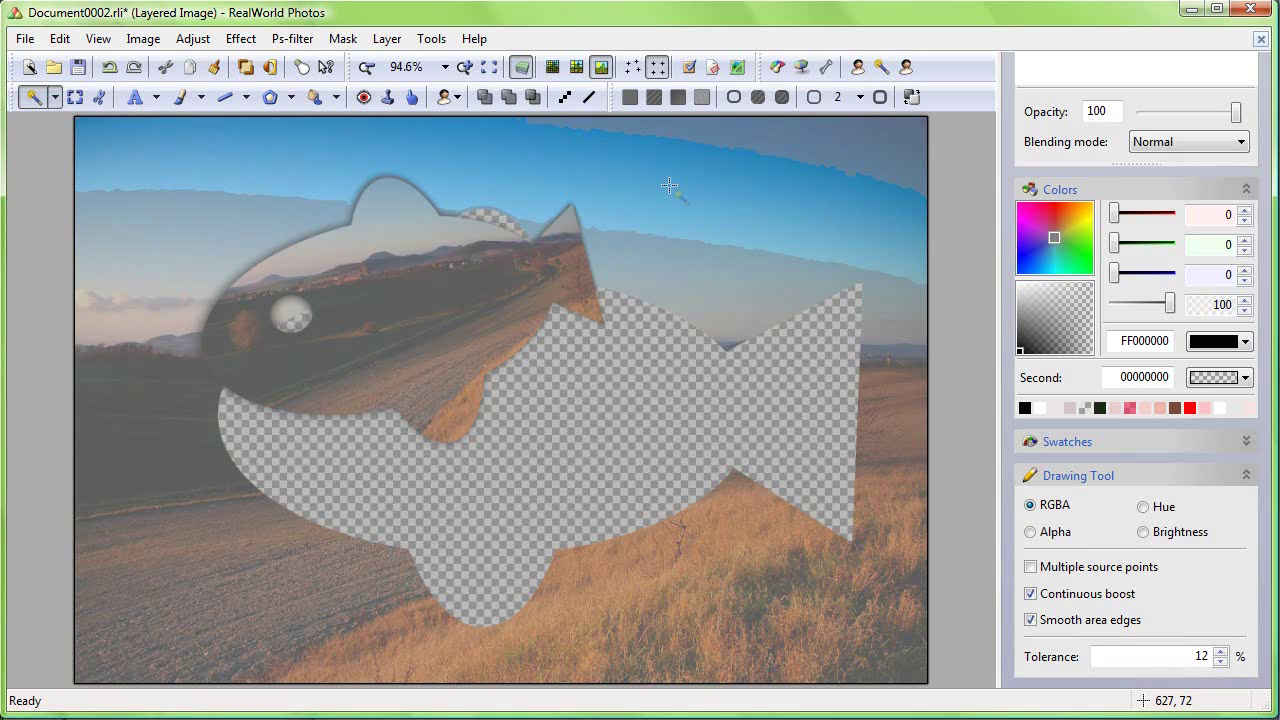
{"action": "left_click", "coordinate": [629, 425]}
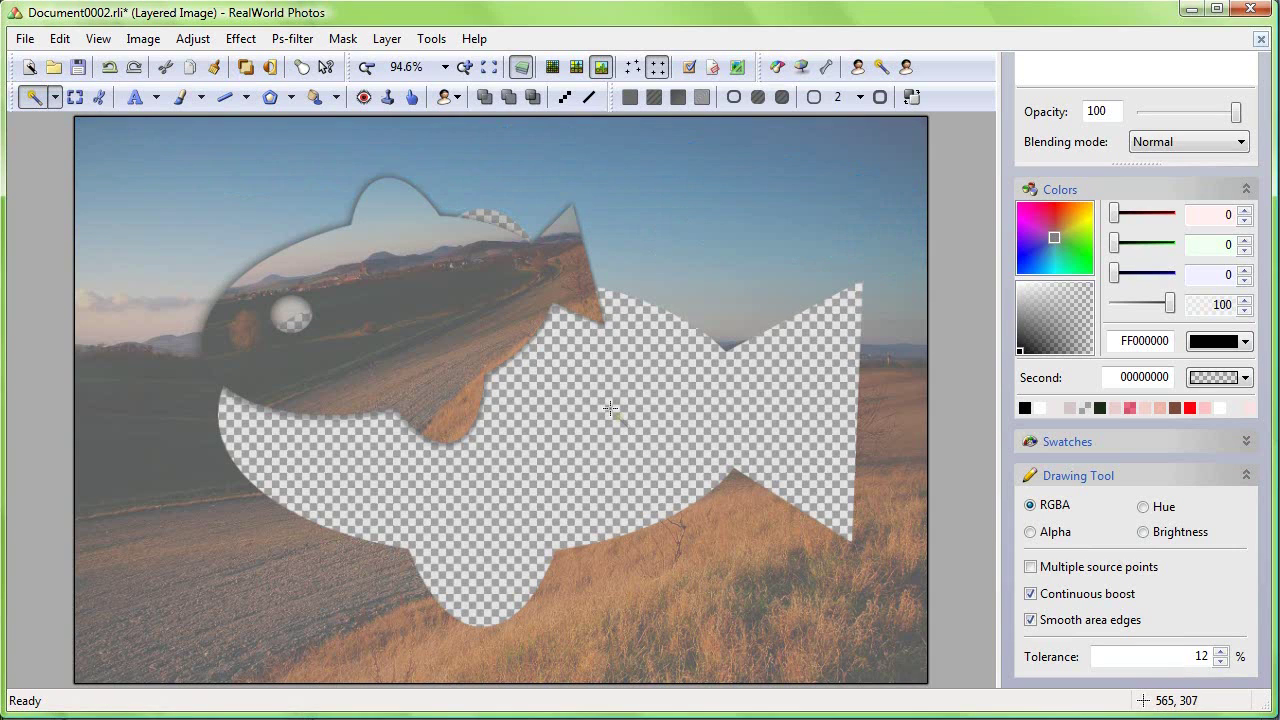
{"action": "left_click", "coordinate": [591, 575]}
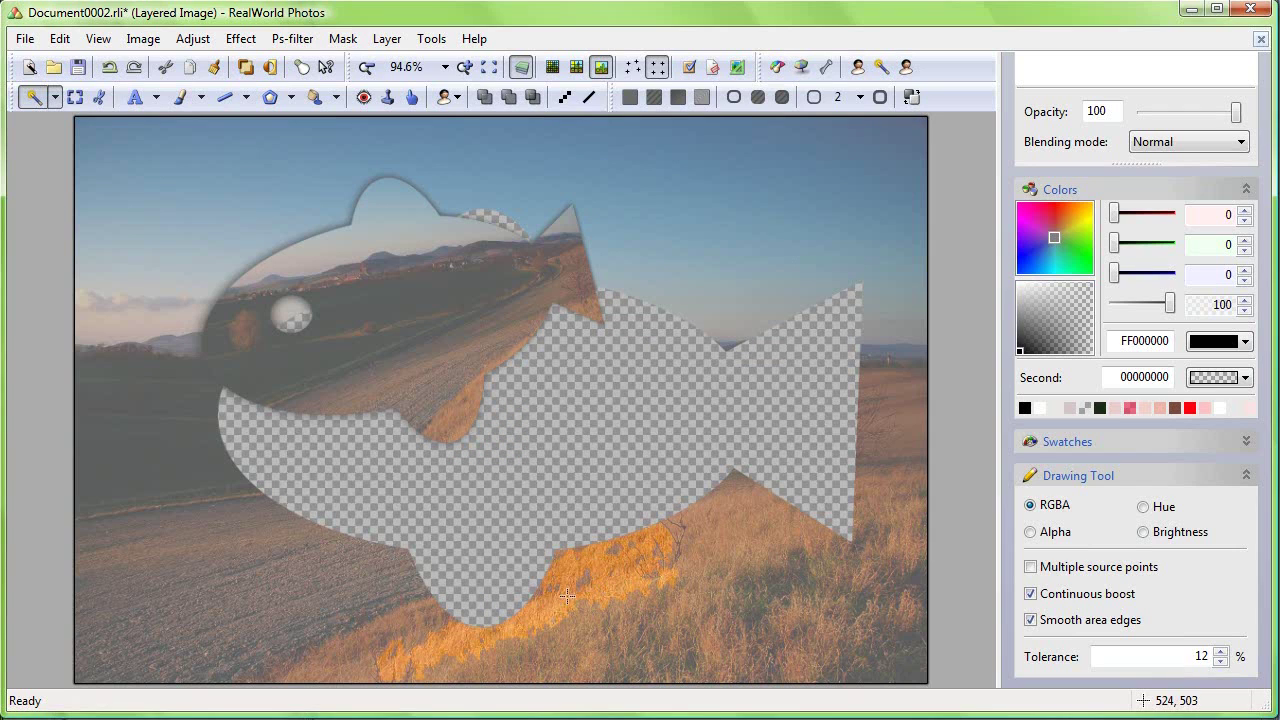
{"action": "left_click", "coordinate": [391, 225]}
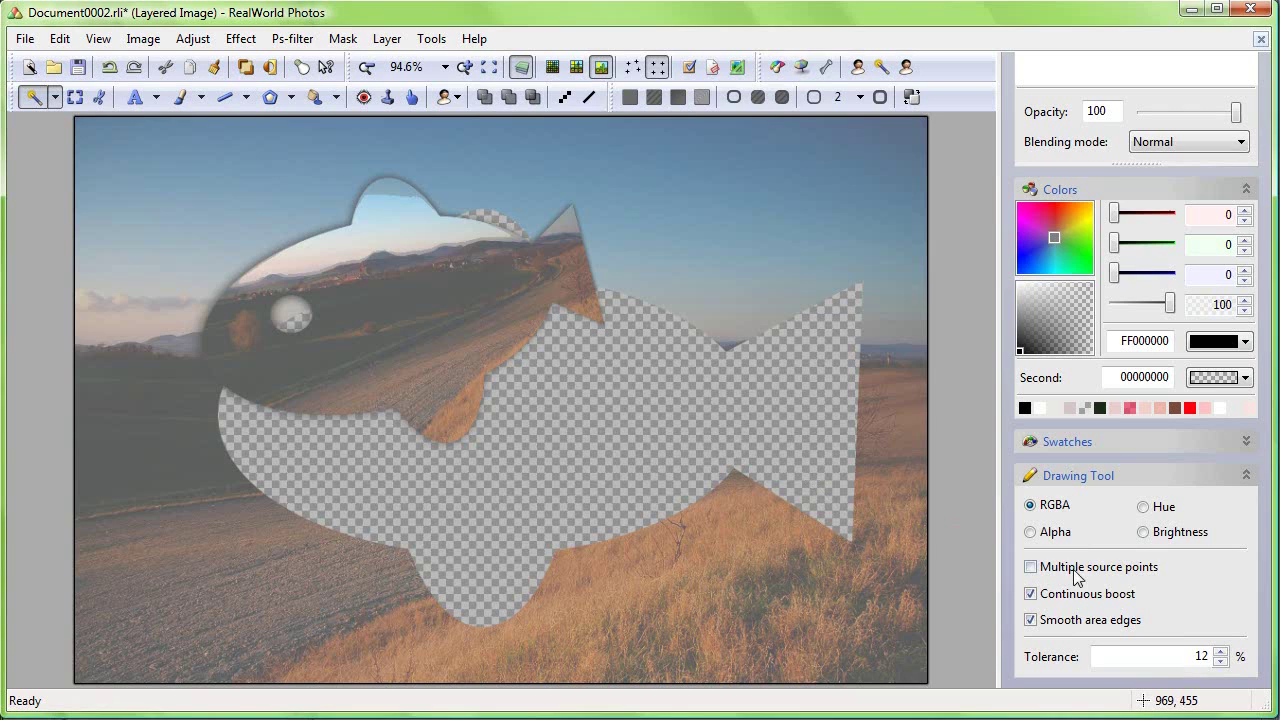
Step: Switch colour matching to Brightness and select sky patches right of the fish's top fin
{"action": "left_click", "coordinate": [1143, 536]}
{"action": "left_click", "coordinate": [650, 220]}
{"action": "left_click", "coordinate": [686, 265]}
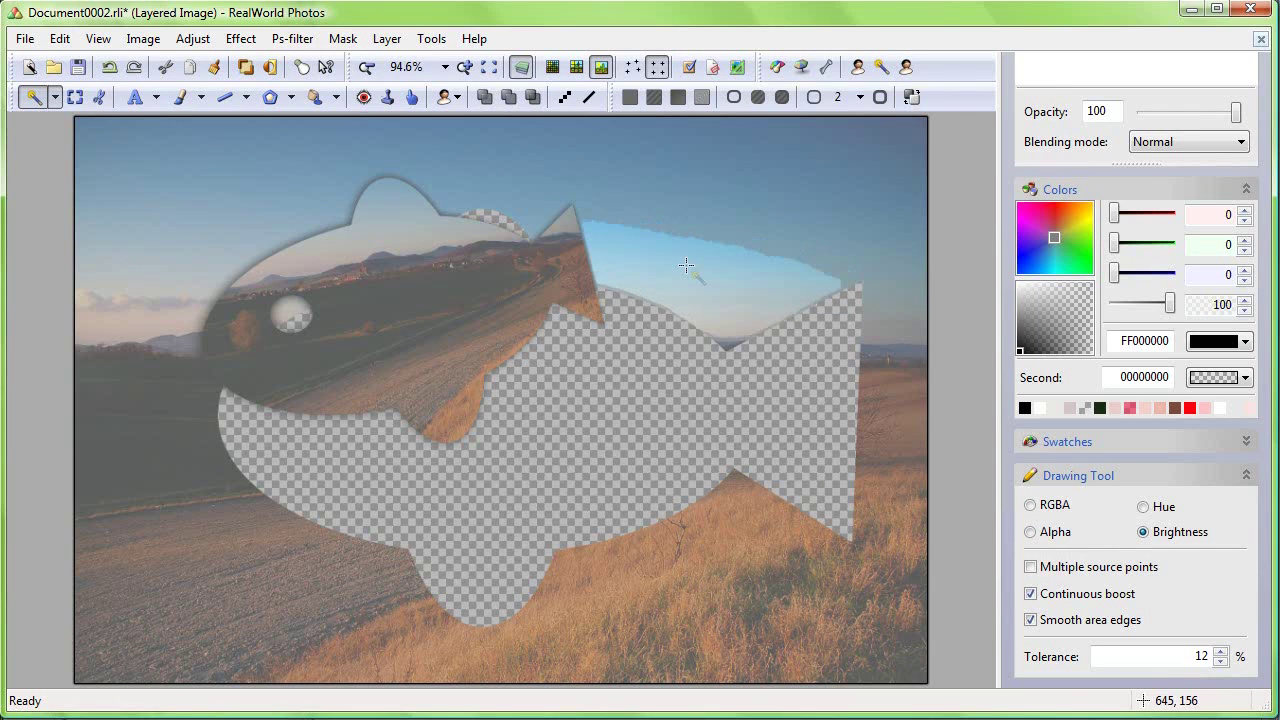
{"action": "left_click", "coordinate": [740, 252]}
{"action": "left_click", "coordinate": [669, 163]}
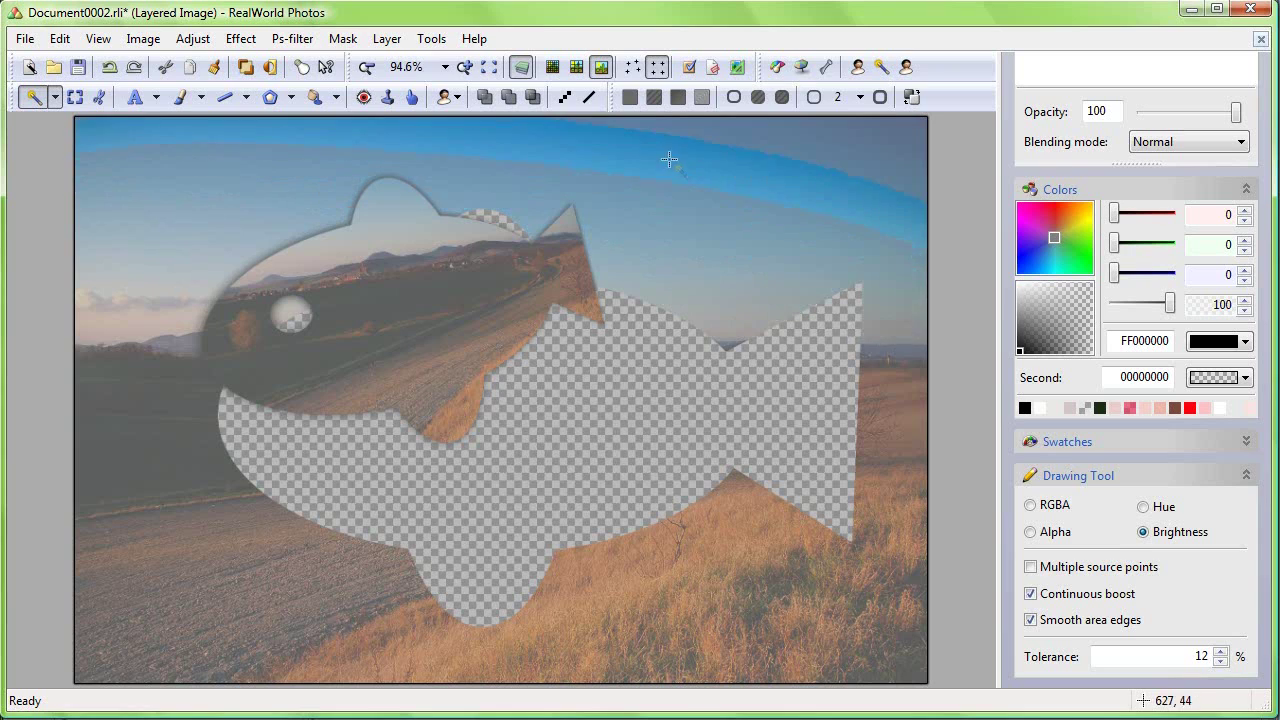
{"action": "left_click", "coordinate": [666, 219]}
{"action": "left_click", "coordinate": [668, 240]}
{"action": "left_click", "coordinate": [667, 262]}
{"action": "left_click", "coordinate": [666, 256]}
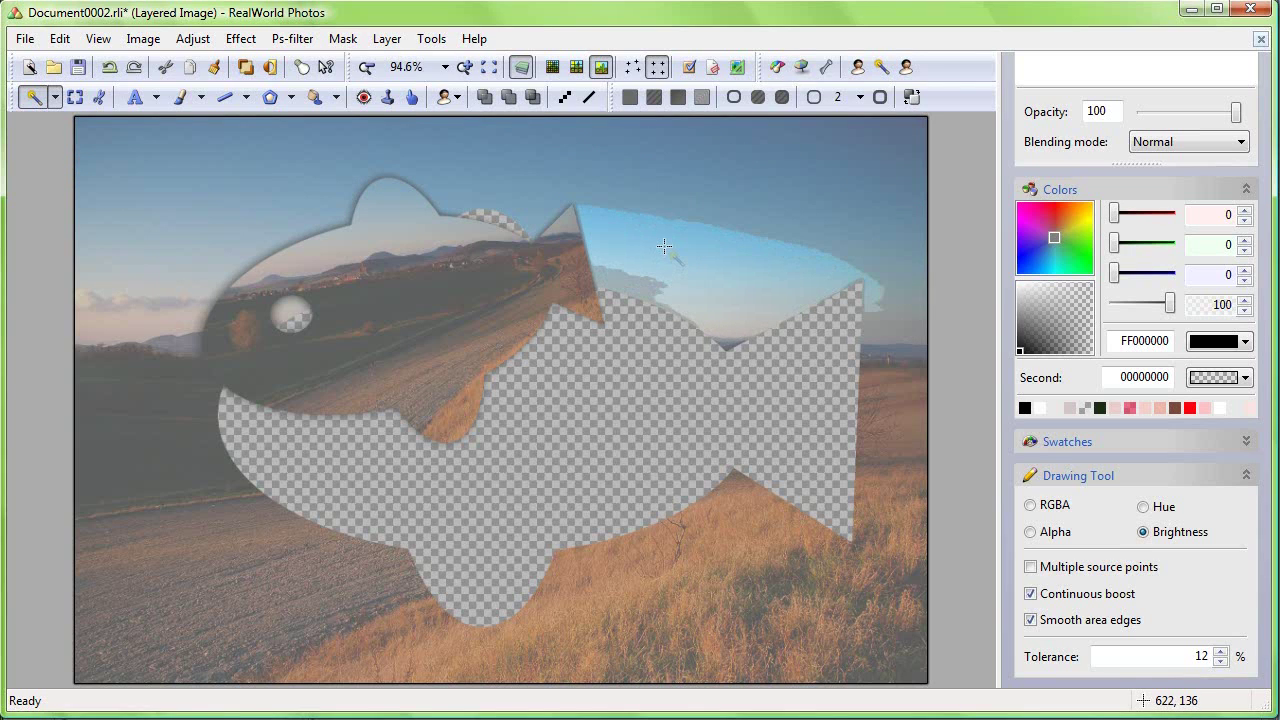
Step: Lower tolerance to 6% and reselect the sky above the fish, extending along the top edge
{"action": "left_click", "coordinate": [1221, 662]}
{"action": "left_click", "coordinate": [1221, 662]}
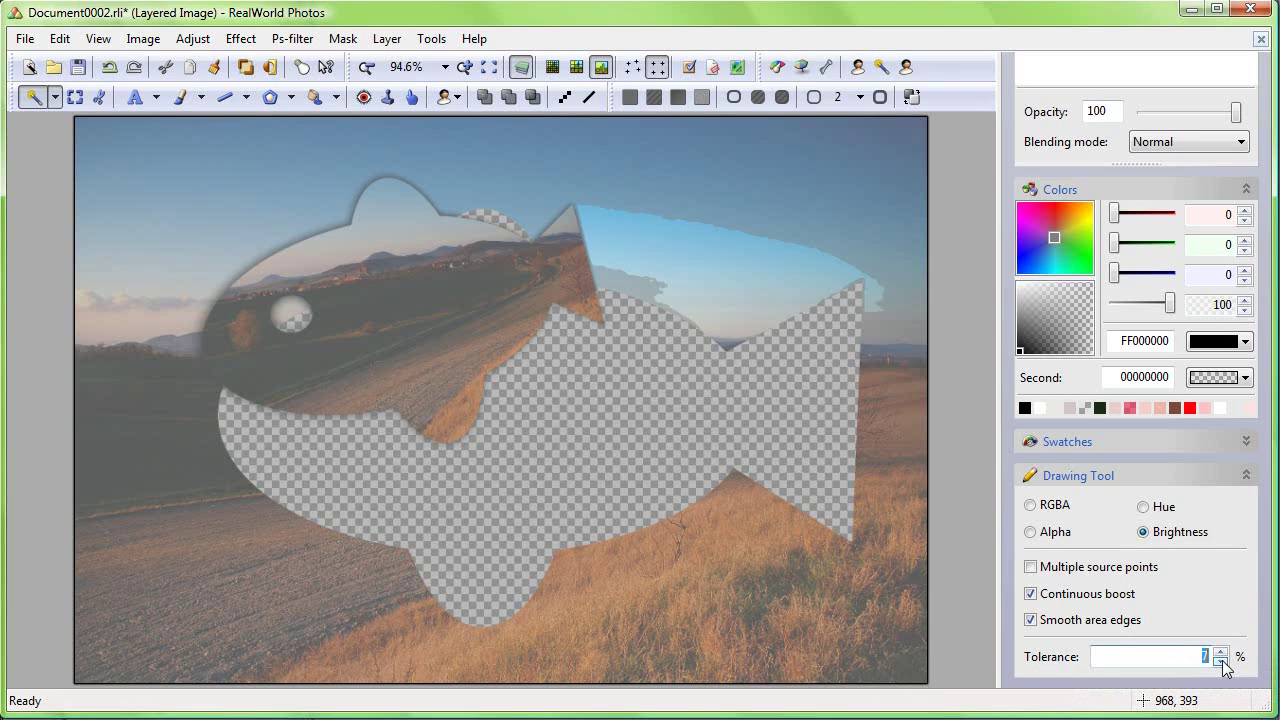
{"action": "left_click", "coordinate": [683, 265]}
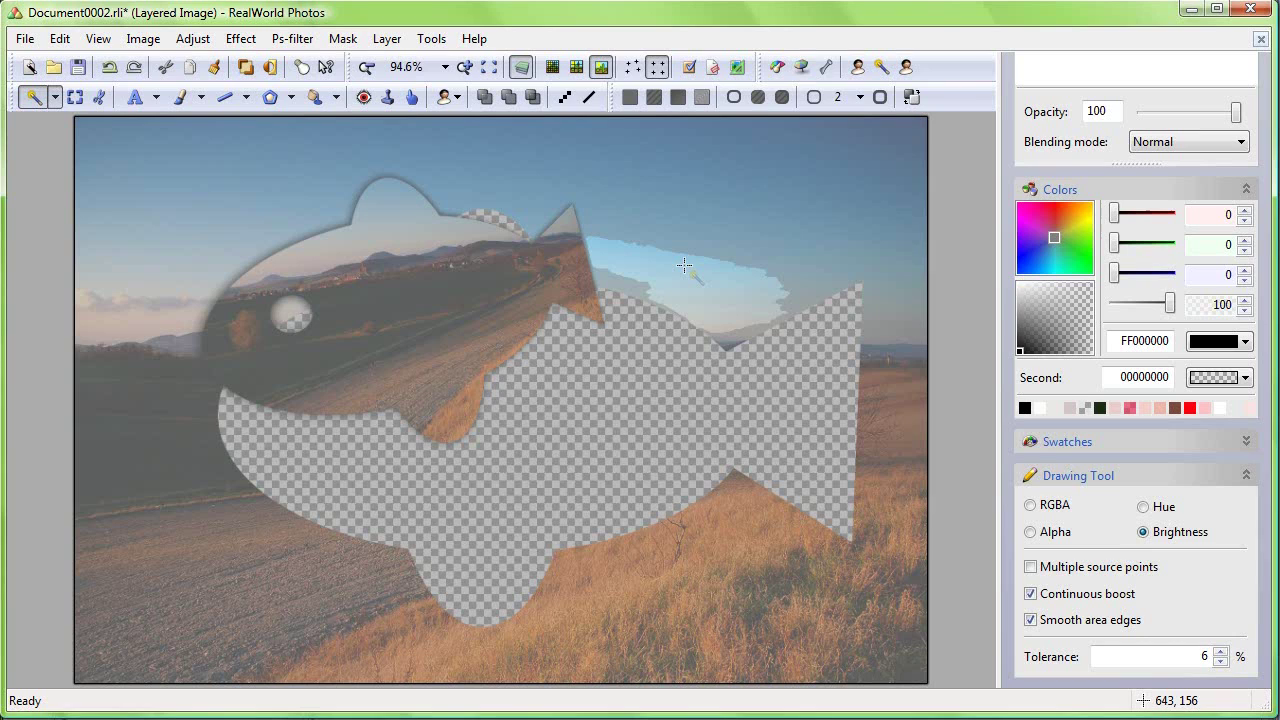
{"action": "left_click_drag", "start_coordinate": [683, 265], "coordinate": [345, 246]}
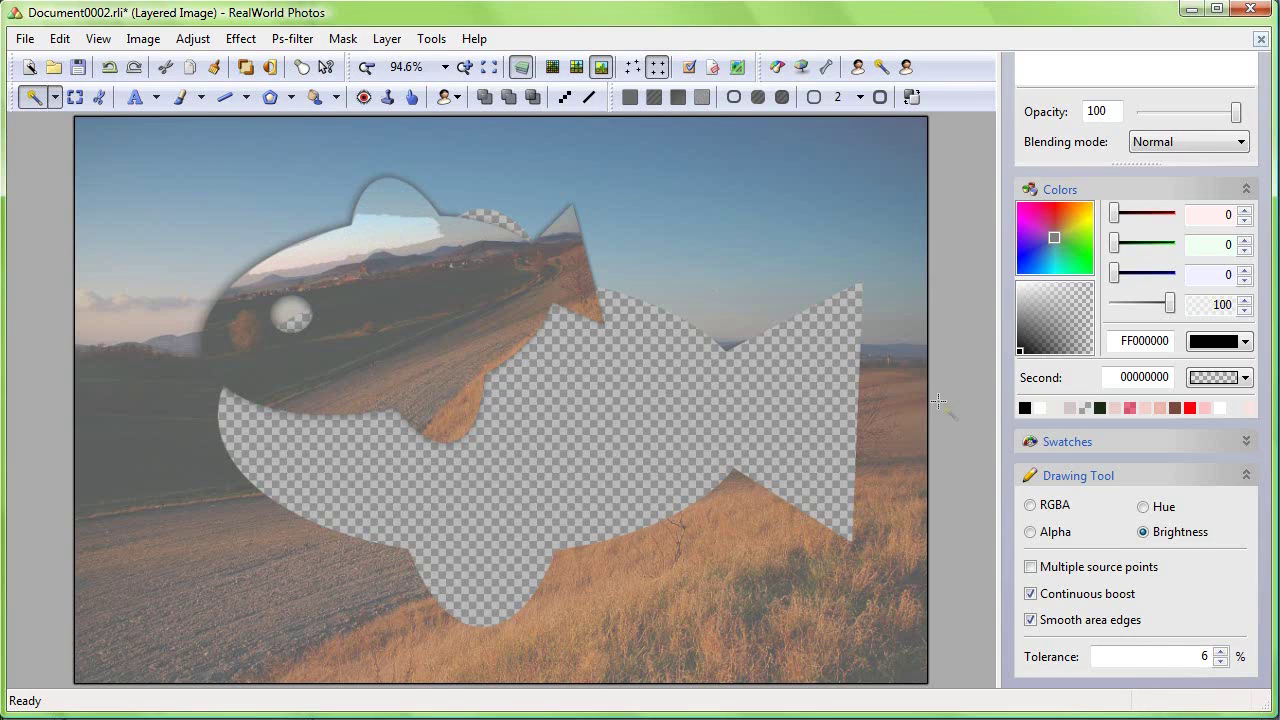
Step: Enable Multiple source points, raise tolerance to 12%, and turn off Continuous boost
{"action": "left_click", "coordinate": [1044, 570]}
{"action": "left_click_drag", "start_coordinate": [680, 236], "coordinate": [686, 200]}
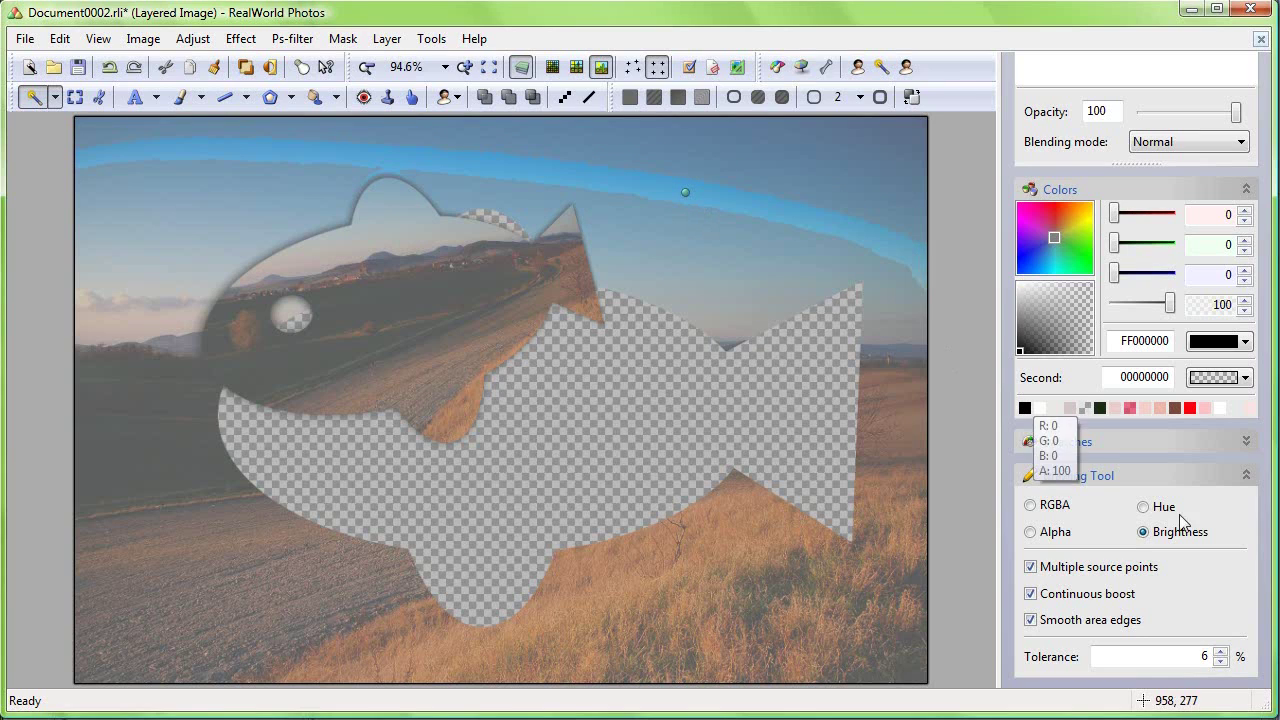
{"action": "left_click", "coordinate": [1221, 651]}
{"action": "left_click", "coordinate": [1221, 651]}
{"action": "left_click", "coordinate": [1221, 651]}
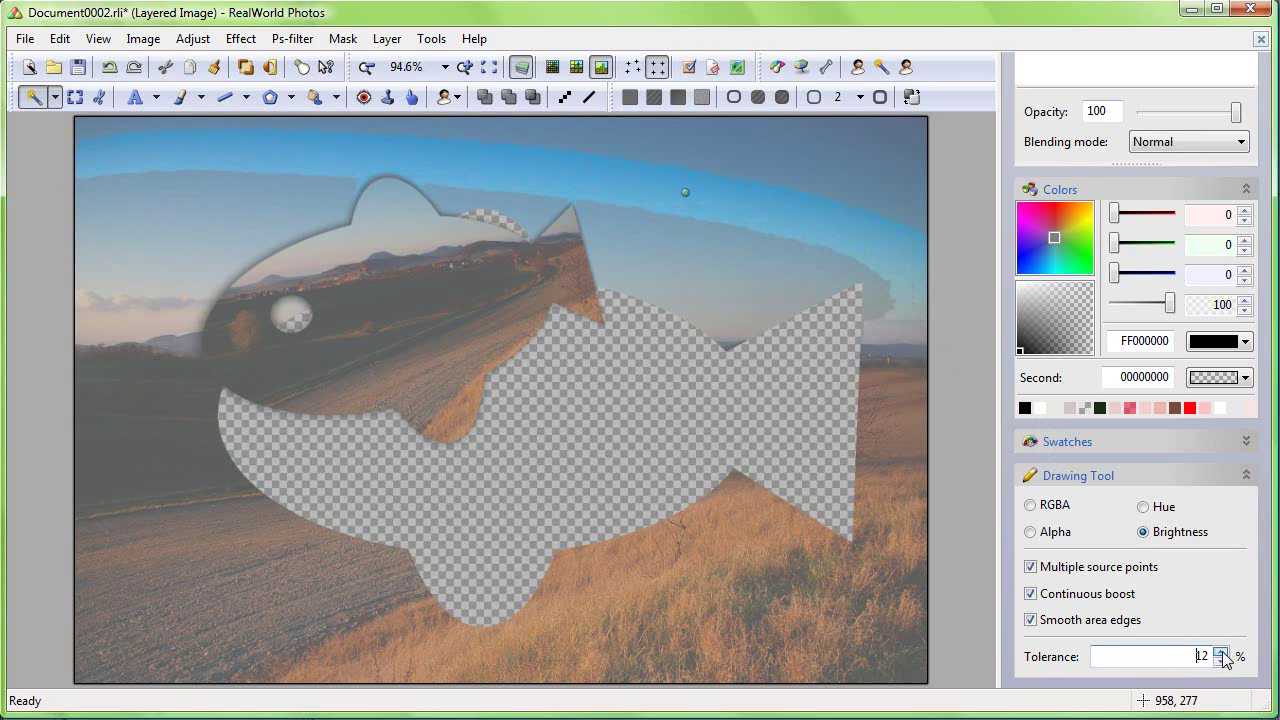
{"action": "left_click", "coordinate": [1055, 600]}
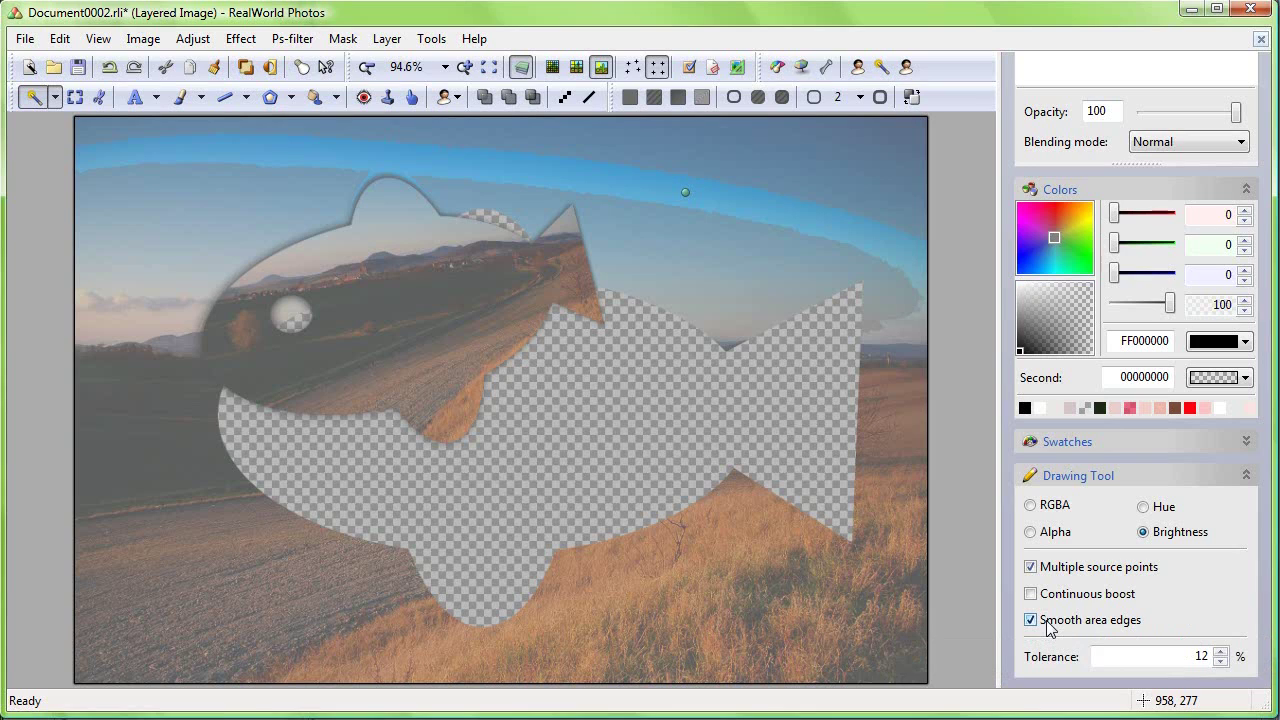
Step: Undo the grass selection and place a source point inside the fish area, moving it upward
{"action": "left_click", "coordinate": [591, 575]}
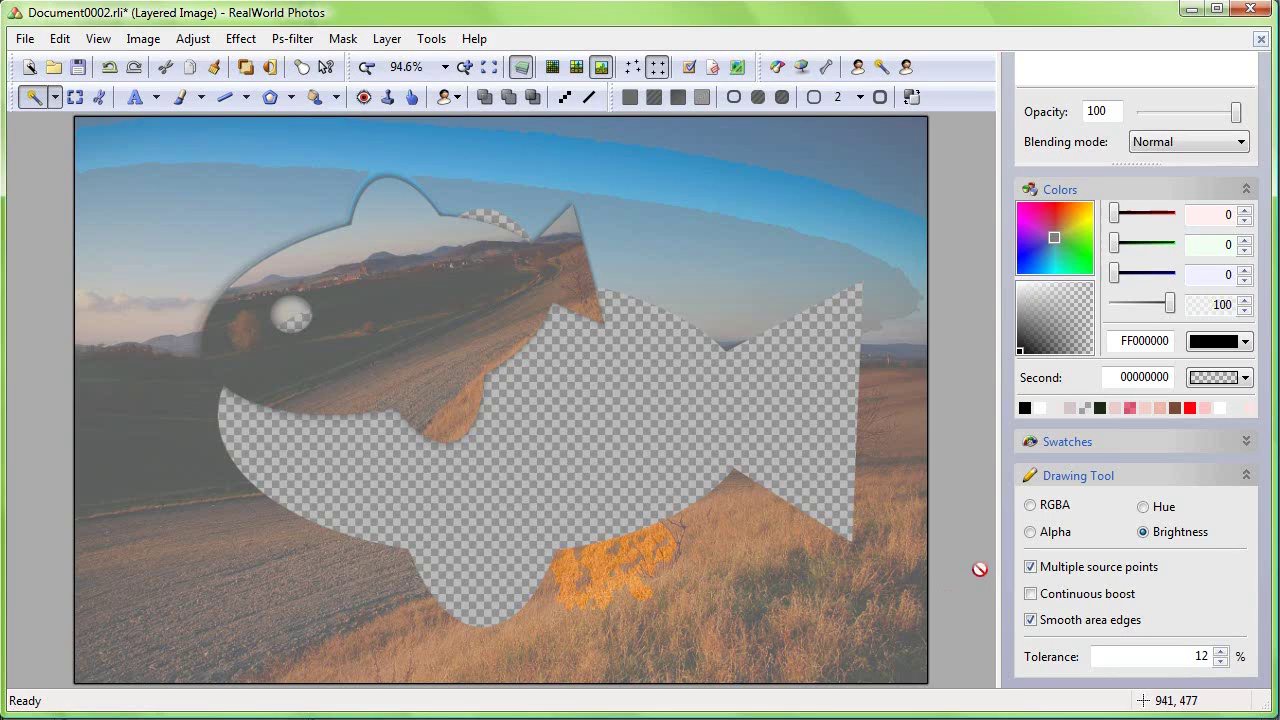
{"action": "key", "text": "ctrl+z"}
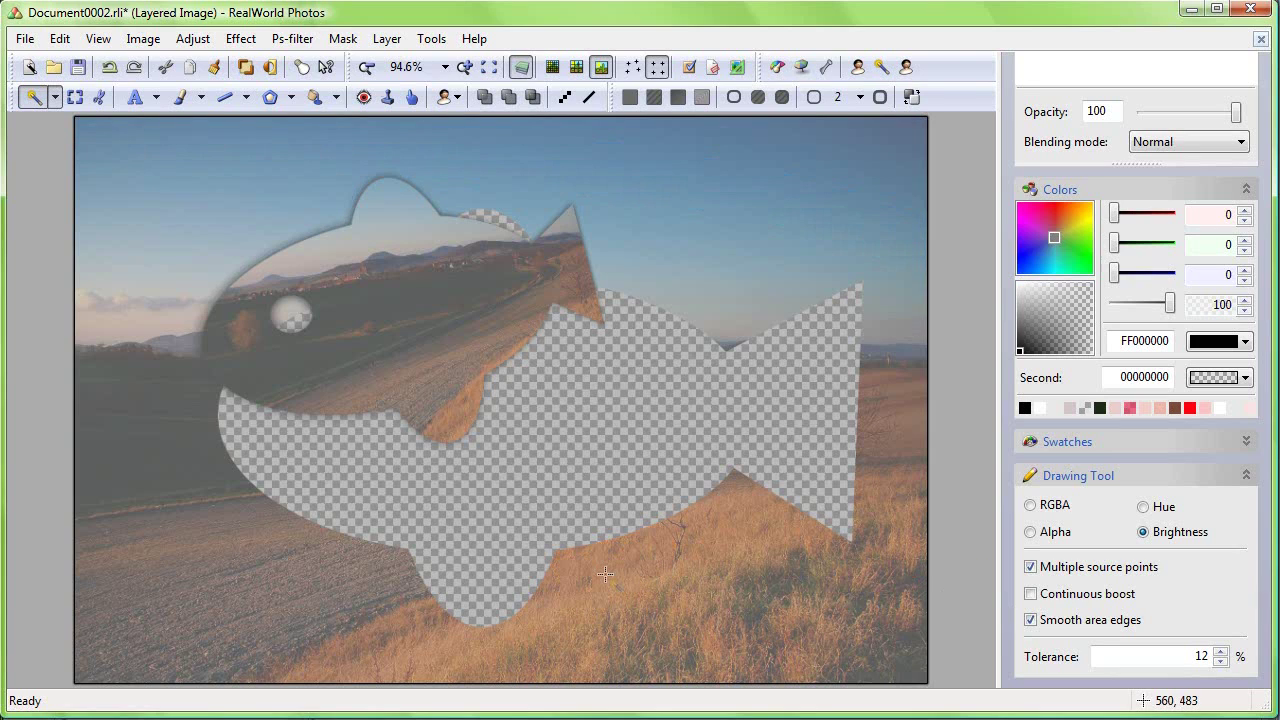
{"action": "left_click", "coordinate": [605, 574]}
{"action": "mouse_move", "coordinate": [604, 575]}
{"action": "left_mouse_down"}
{"action": "mouse_move", "coordinate": [591, 573]}
{"action": "mouse_move", "coordinate": [581, 494]}
{"action": "mouse_move", "coordinate": [600, 490]}
{"action": "mouse_move", "coordinate": [580, 487]}
{"action": "mouse_move", "coordinate": [600, 475]}
{"action": "left_mouse_up"}
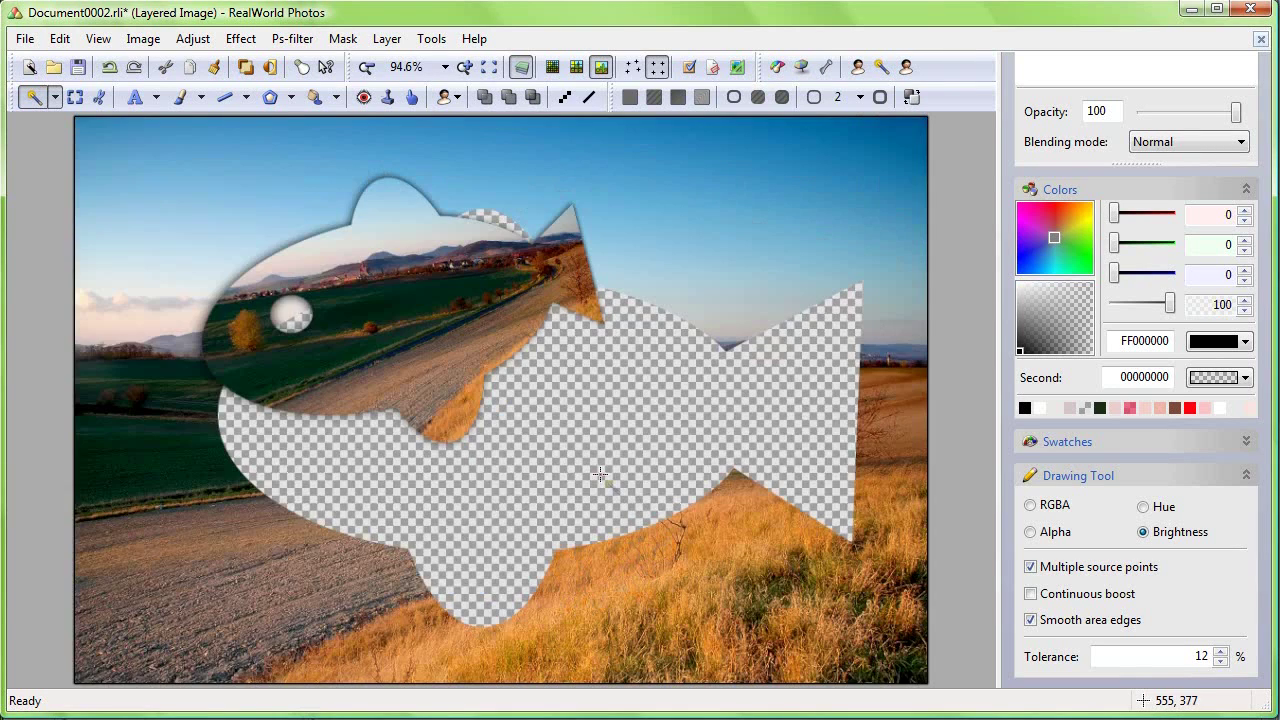
Step: Turn off Multiple source points, re-enable Continuous boost, and switch to Brush selection
{"action": "left_click", "coordinate": [1030, 594]}
{"action": "left_click", "coordinate": [1030, 567]}
{"action": "left_click", "coordinate": [55, 97]}
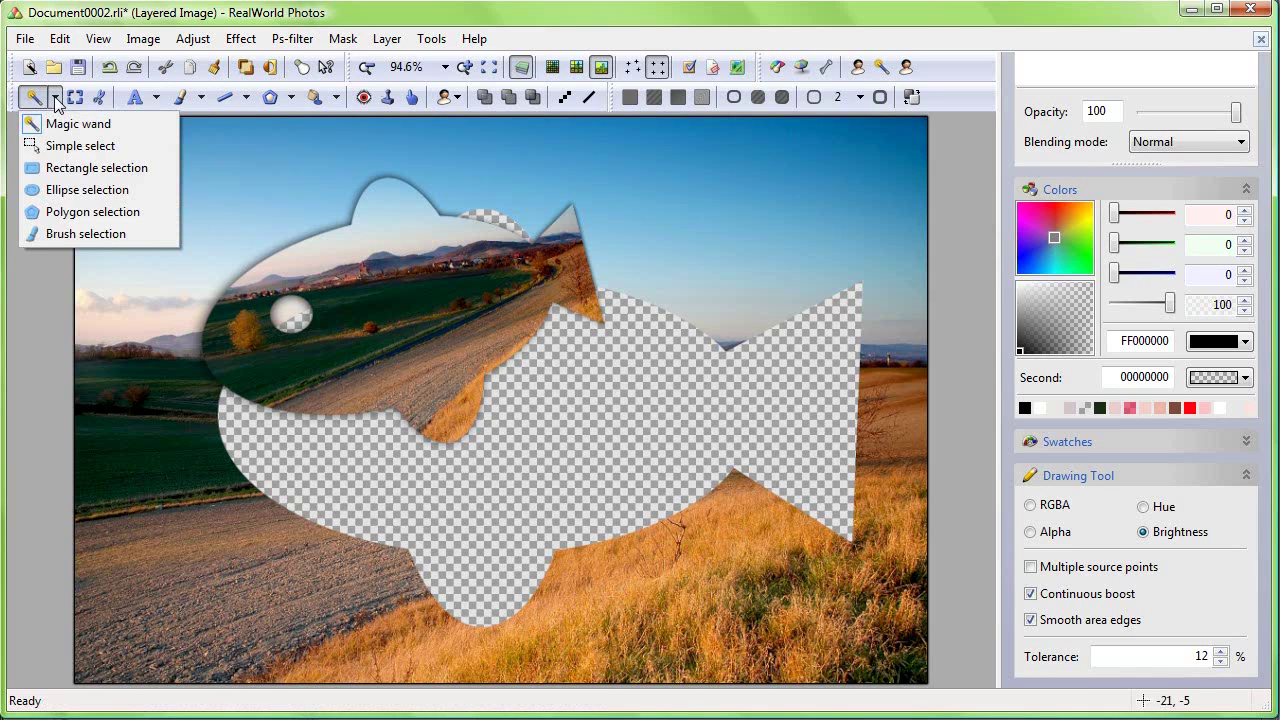
{"action": "left_click", "coordinate": [57, 236]}
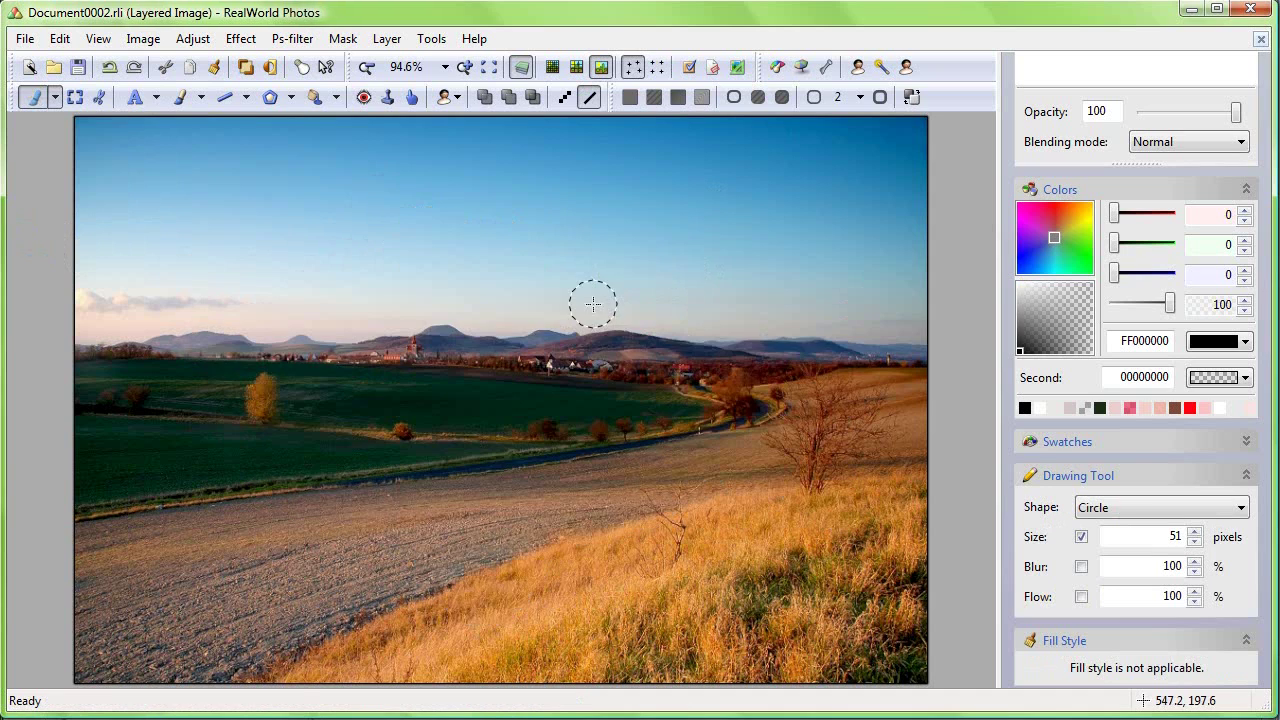
Step: Paint a soft 51-pixel selection over the sky and village, then erase a central patch
{"action": "mouse_move", "coordinate": [614, 271]}
{"action": "left_mouse_down"}
{"action": "mouse_move", "coordinate": [452, 331]}
{"action": "mouse_move", "coordinate": [570, 276]}
{"action": "mouse_move", "coordinate": [609, 282]}
{"action": "mouse_move", "coordinate": [563, 287]}
{"action": "mouse_move", "coordinate": [478, 346]}
{"action": "mouse_move", "coordinate": [473, 358]}
{"action": "mouse_move", "coordinate": [539, 380]}
{"action": "mouse_move", "coordinate": [591, 256]}
{"action": "mouse_move", "coordinate": [474, 374]}
{"action": "mouse_move", "coordinate": [600, 266]}
{"action": "mouse_move", "coordinate": [620, 329]}
{"action": "mouse_move", "coordinate": [521, 418]}
{"action": "mouse_move", "coordinate": [564, 251]}
{"action": "mouse_move", "coordinate": [457, 338]}
{"action": "mouse_move", "coordinate": [525, 295]}
{"action": "mouse_move", "coordinate": [493, 289]}
{"action": "mouse_move", "coordinate": [551, 259]}
{"action": "mouse_move", "coordinate": [454, 340]}
{"action": "mouse_move", "coordinate": [523, 326]}
{"action": "mouse_move", "coordinate": [476, 391]}
{"action": "mouse_move", "coordinate": [590, 382]}
{"action": "mouse_move", "coordinate": [594, 271]}
{"action": "mouse_move", "coordinate": [574, 234]}
{"action": "mouse_move", "coordinate": [514, 219]}
{"action": "mouse_move", "coordinate": [607, 263]}
{"action": "mouse_move", "coordinate": [638, 365]}
{"action": "mouse_move", "coordinate": [571, 415]}
{"action": "mouse_move", "coordinate": [469, 417]}
{"action": "mouse_move", "coordinate": [440, 401]}
{"action": "mouse_move", "coordinate": [421, 338]}
{"action": "mouse_move", "coordinate": [452, 266]}
{"action": "mouse_move", "coordinate": [560, 204]}
{"action": "mouse_move", "coordinate": [619, 231]}
{"action": "mouse_move", "coordinate": [661, 308]}
{"action": "mouse_move", "coordinate": [656, 351]}
{"action": "mouse_move", "coordinate": [625, 396]}
{"action": "mouse_move", "coordinate": [556, 434]}
{"action": "mouse_move", "coordinate": [486, 437]}
{"action": "mouse_move", "coordinate": [429, 413]}
{"action": "mouse_move", "coordinate": [503, 344]}
{"action": "mouse_move", "coordinate": [620, 304]}
{"action": "mouse_move", "coordinate": [618, 246]}
{"action": "mouse_move", "coordinate": [542, 243]}
{"action": "mouse_move", "coordinate": [446, 341]}
{"action": "mouse_move", "coordinate": [502, 396]}
{"action": "mouse_move", "coordinate": [414, 343]}
{"action": "mouse_move", "coordinate": [405, 393]}
{"action": "mouse_move", "coordinate": [435, 436]}
{"action": "mouse_move", "coordinate": [415, 377]}
{"action": "mouse_move", "coordinate": [490, 322]}
{"action": "mouse_move", "coordinate": [558, 399]}
{"action": "left_mouse_up"}
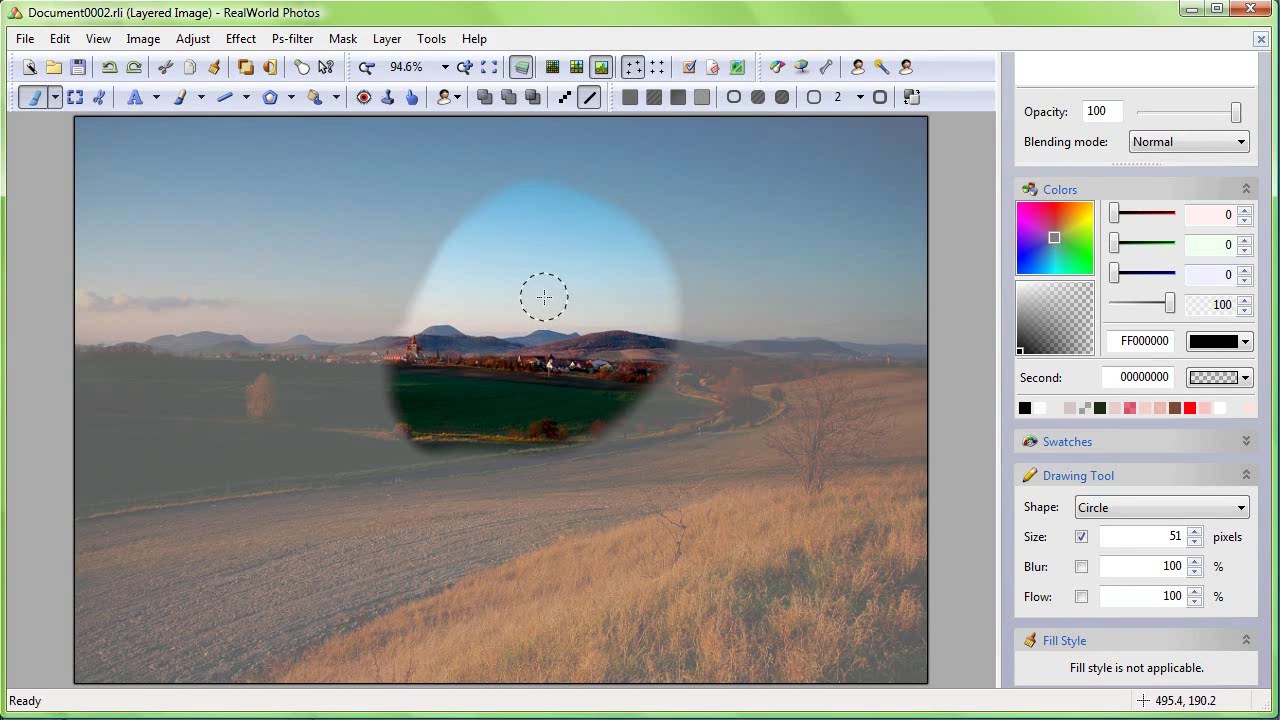
{"action": "mouse_move", "coordinate": [544, 284]}
{"action": "left_mouse_down"}
{"action": "mouse_move", "coordinate": [495, 310]}
{"action": "mouse_move", "coordinate": [557, 328]}
{"action": "mouse_move", "coordinate": [501, 307]}
{"action": "mouse_move", "coordinate": [512, 331]}
{"action": "mouse_move", "coordinate": [569, 304]}
{"action": "mouse_move", "coordinate": [573, 316]}
{"action": "mouse_move", "coordinate": [526, 309]}
{"action": "mouse_move", "coordinate": [498, 326]}
{"action": "mouse_move", "coordinate": [536, 305]}
{"action": "mouse_move", "coordinate": [514, 295]}
{"action": "mouse_move", "coordinate": [538, 334]}
{"action": "mouse_move", "coordinate": [506, 280]}
{"action": "left_mouse_up"}
{"action": "scroll", "coordinate": [503, 280], "scroll_direction": "up", "scroll_amount": 5}
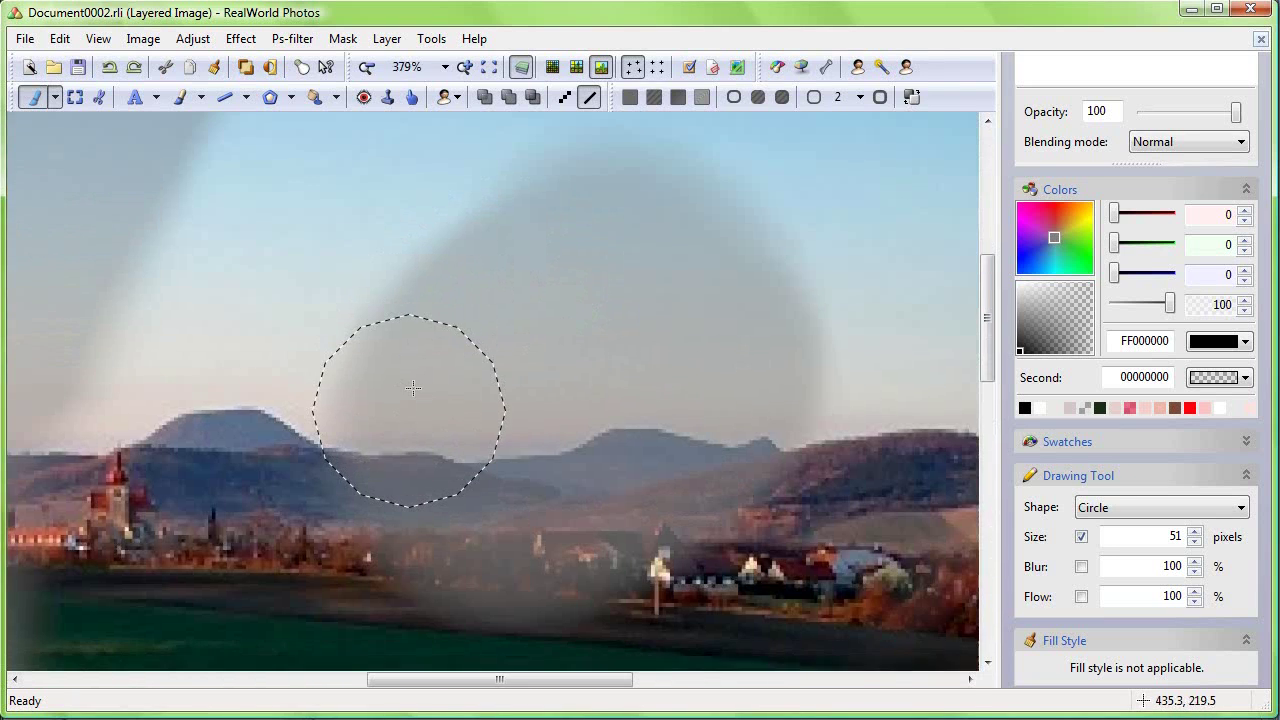
{"action": "scroll", "coordinate": [413, 387], "scroll_direction": "down", "scroll_amount": 2}
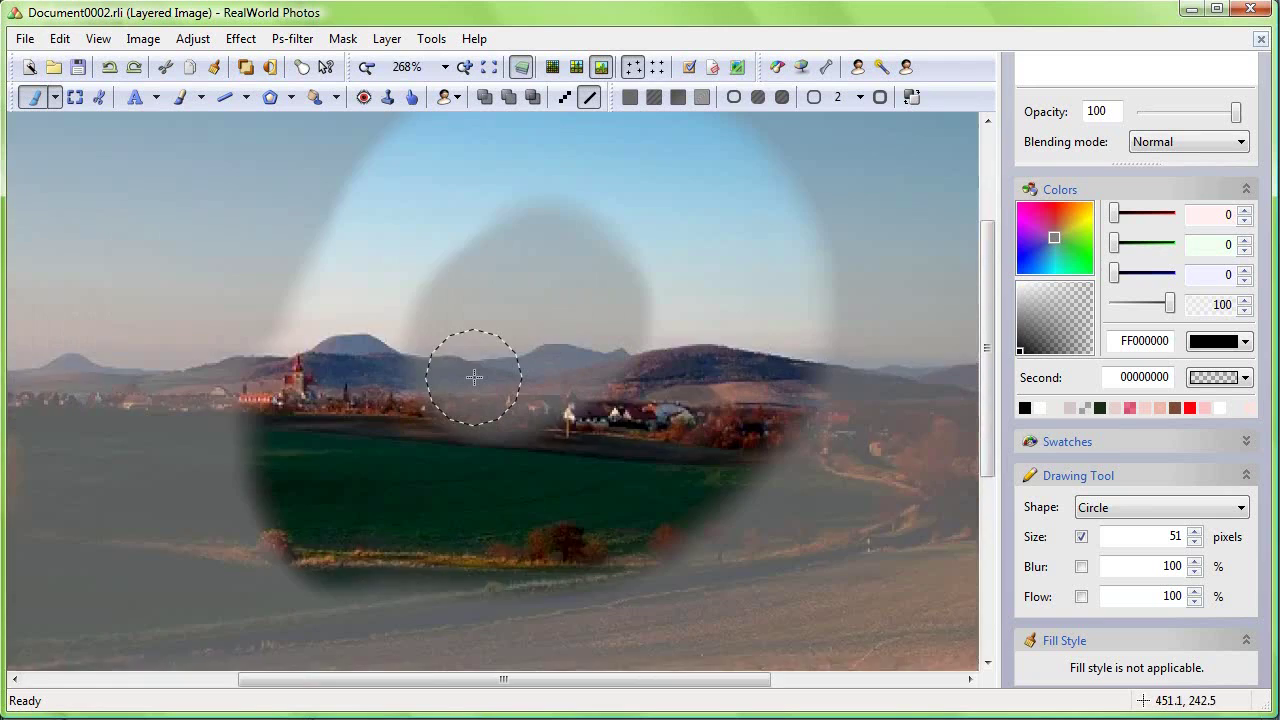
{"action": "scroll", "coordinate": [474, 377], "scroll_direction": "down", "scroll_amount": 4}
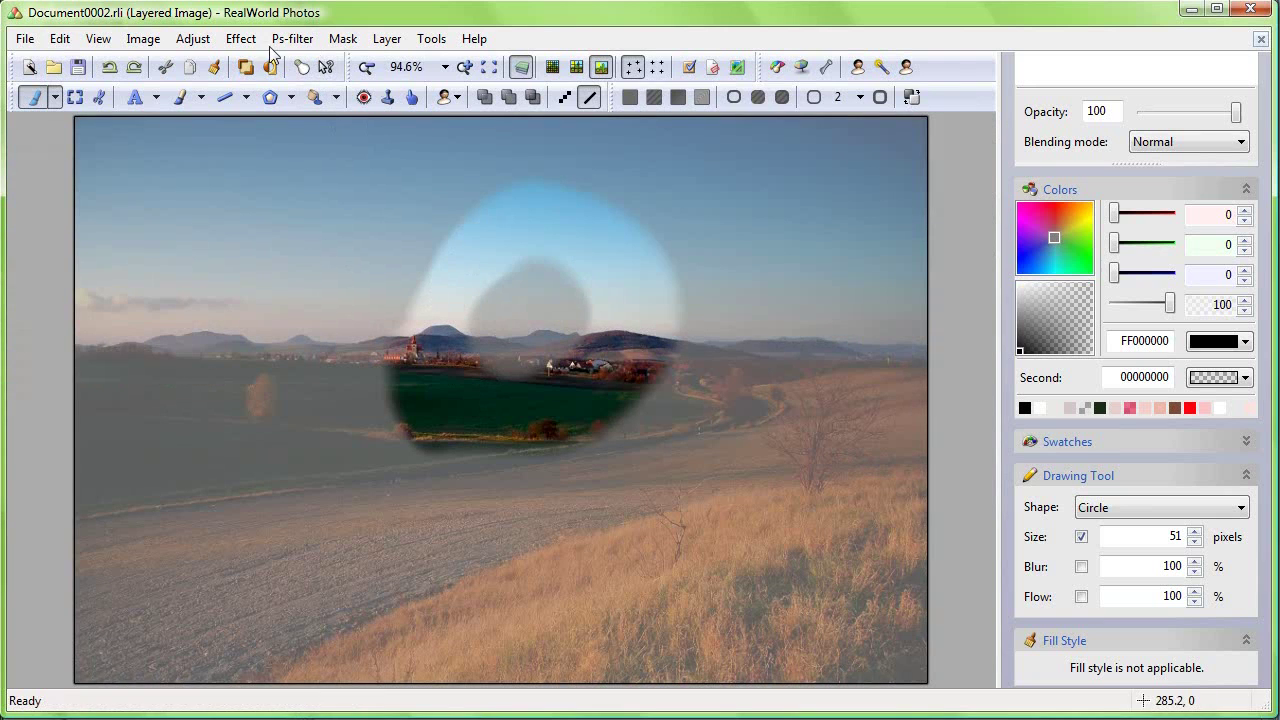
Step: Preview a blue Colorize on the ring selection and cancel without applying it
{"action": "left_click", "coordinate": [193, 39]}
{"action": "left_click", "coordinate": [218, 85]}
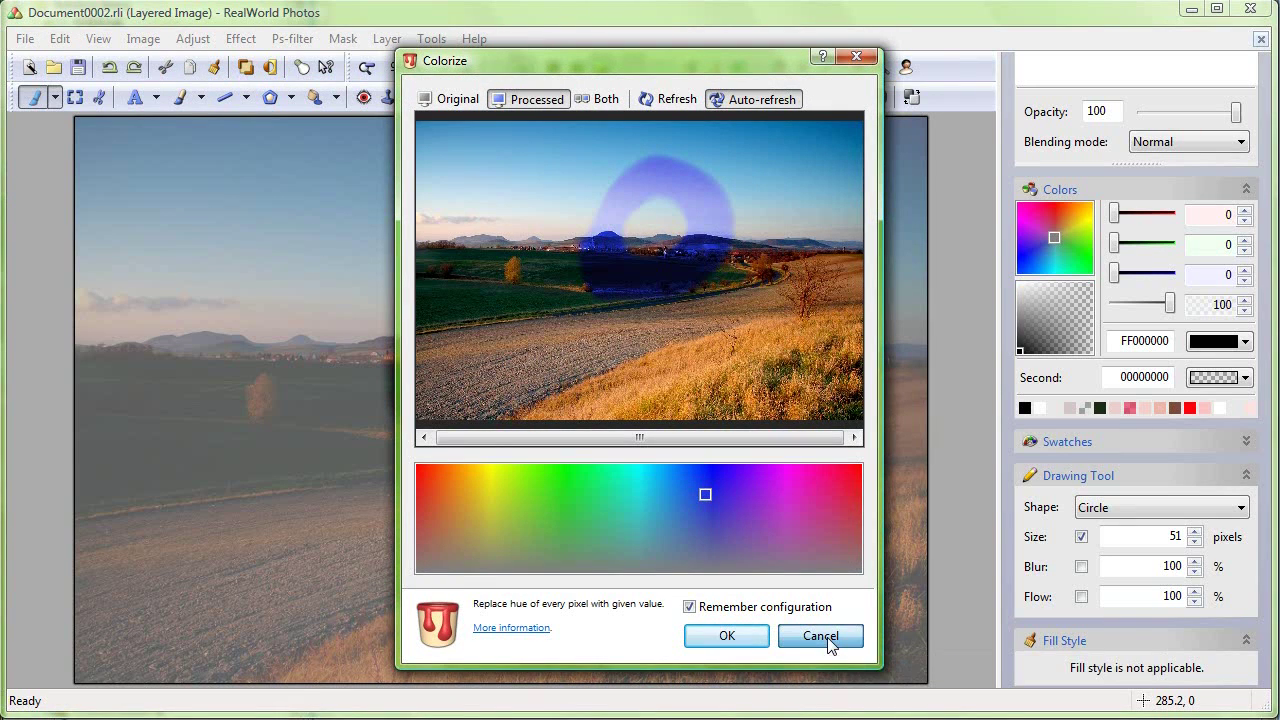
{"action": "left_click", "coordinate": [827, 637]}
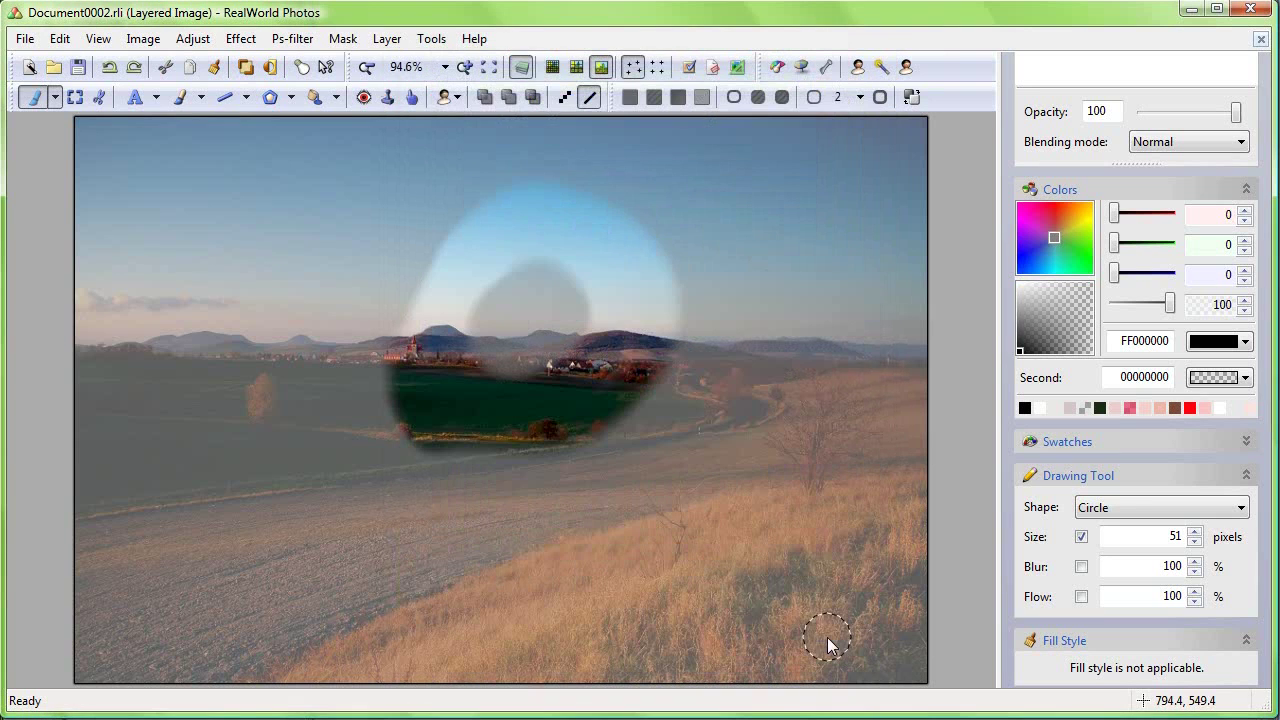
{"action": "left_click", "coordinate": [343, 39]}
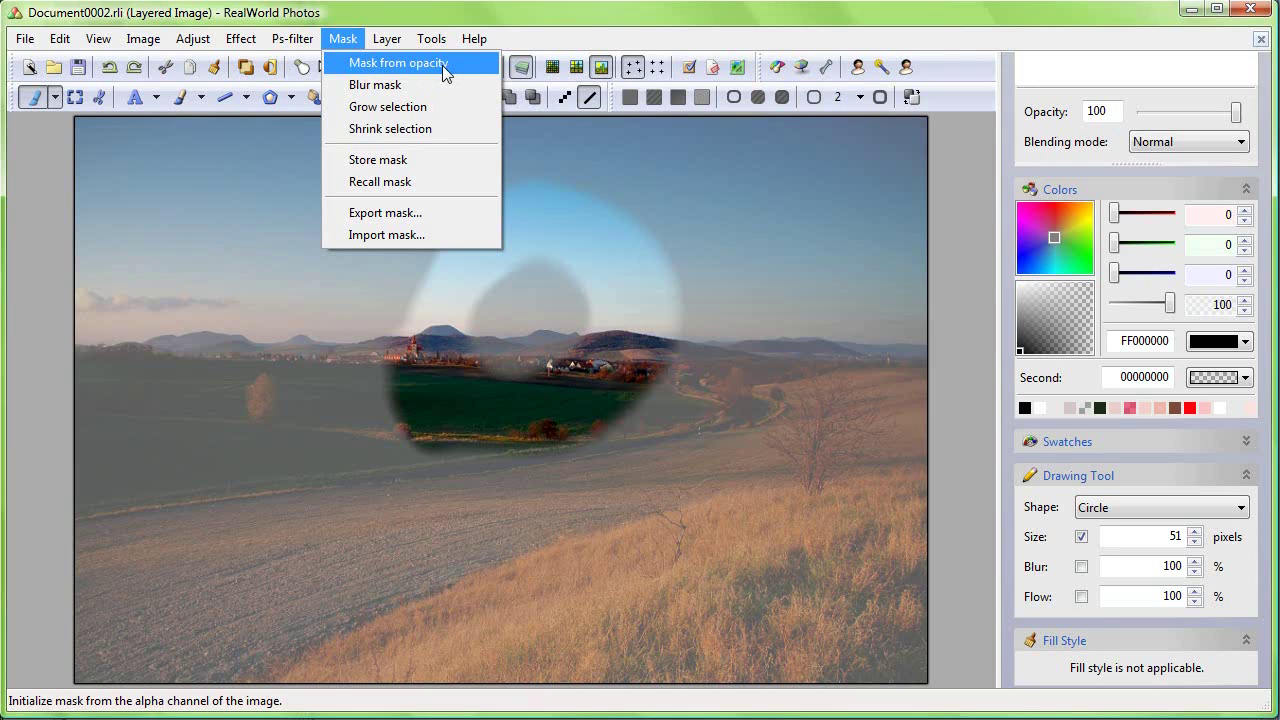
Step: Store the ring as a mask, paint a trial S-shaped stroke, then recall the stored mask
{"action": "left_click", "coordinate": [417, 162]}
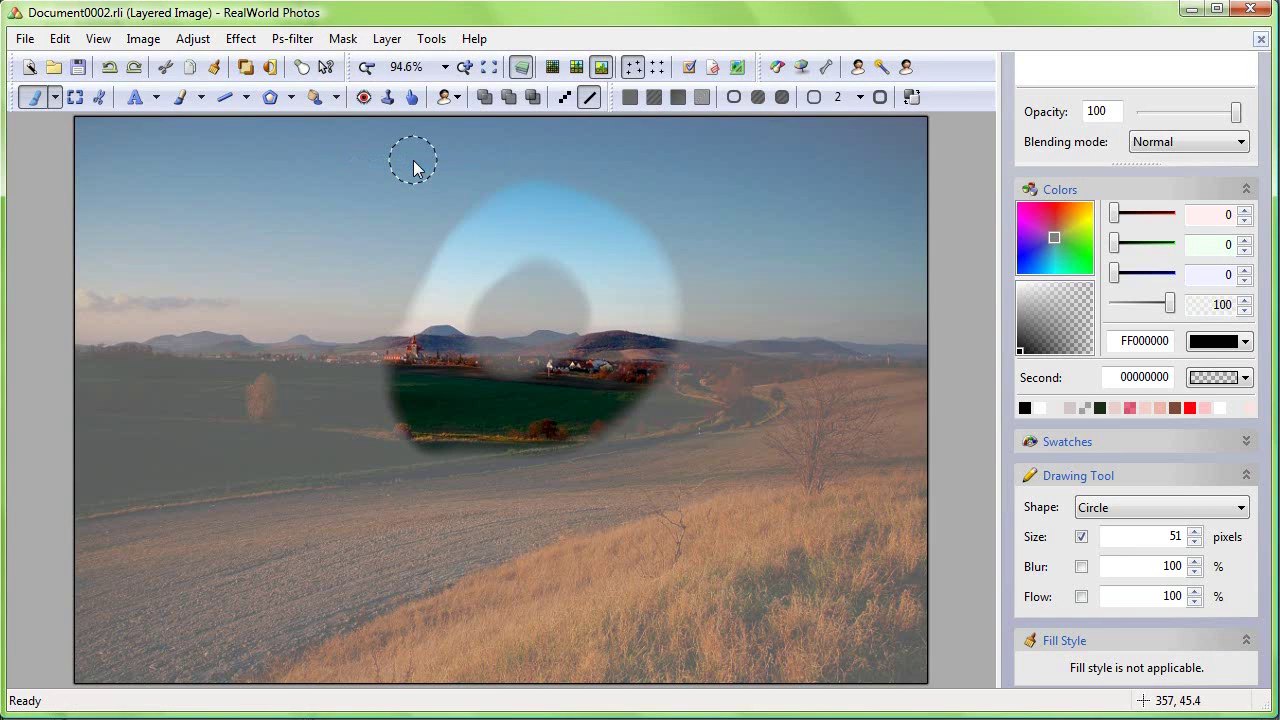
{"action": "mouse_move", "coordinate": [280, 234]}
{"action": "left_mouse_down"}
{"action": "mouse_move", "coordinate": [471, 298]}
{"action": "mouse_move", "coordinate": [484, 400]}
{"action": "mouse_move", "coordinate": [608, 447]}
{"action": "mouse_move", "coordinate": [605, 530]}
{"action": "mouse_move", "coordinate": [807, 633]}
{"action": "mouse_move", "coordinate": [776, 411]}
{"action": "mouse_move", "coordinate": [738, 376]}
{"action": "left_mouse_up"}
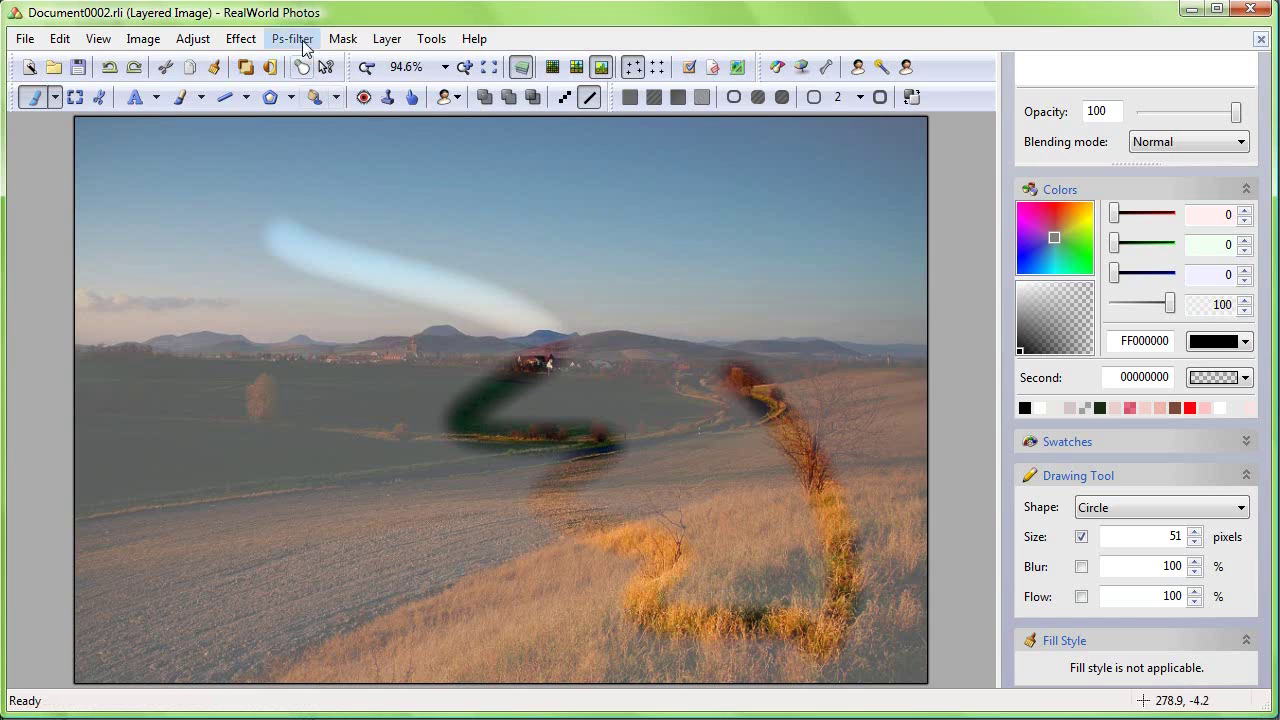
{"action": "left_click", "coordinate": [332, 39]}
{"action": "left_click", "coordinate": [375, 181]}
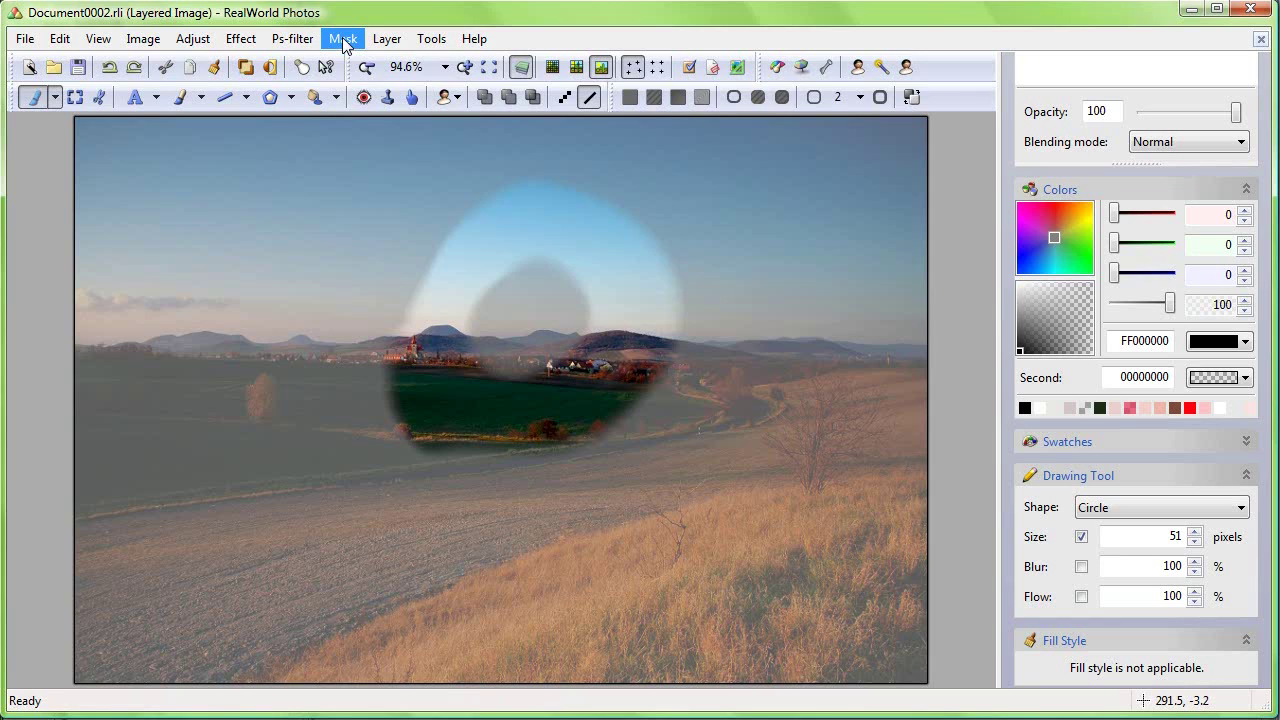
{"action": "left_click", "coordinate": [343, 39]}
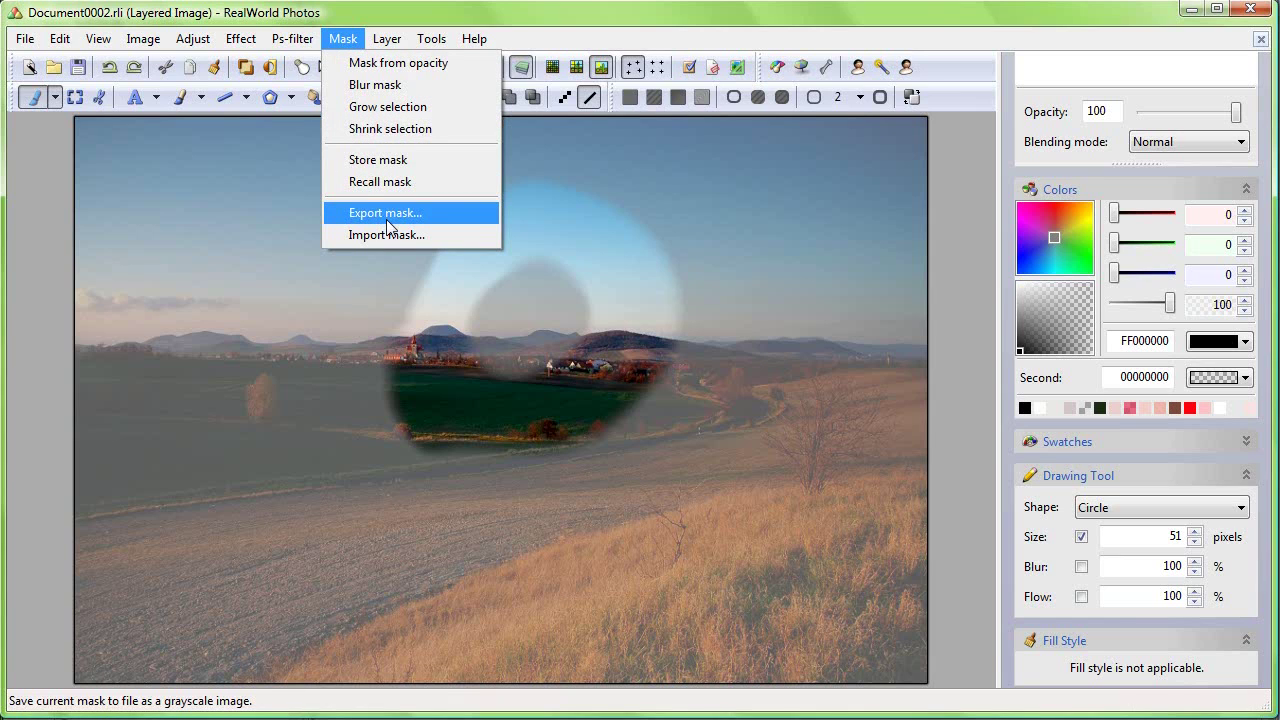
Step: Blur the selection mask with a radius of 64
{"action": "left_click", "coordinate": [380, 86]}
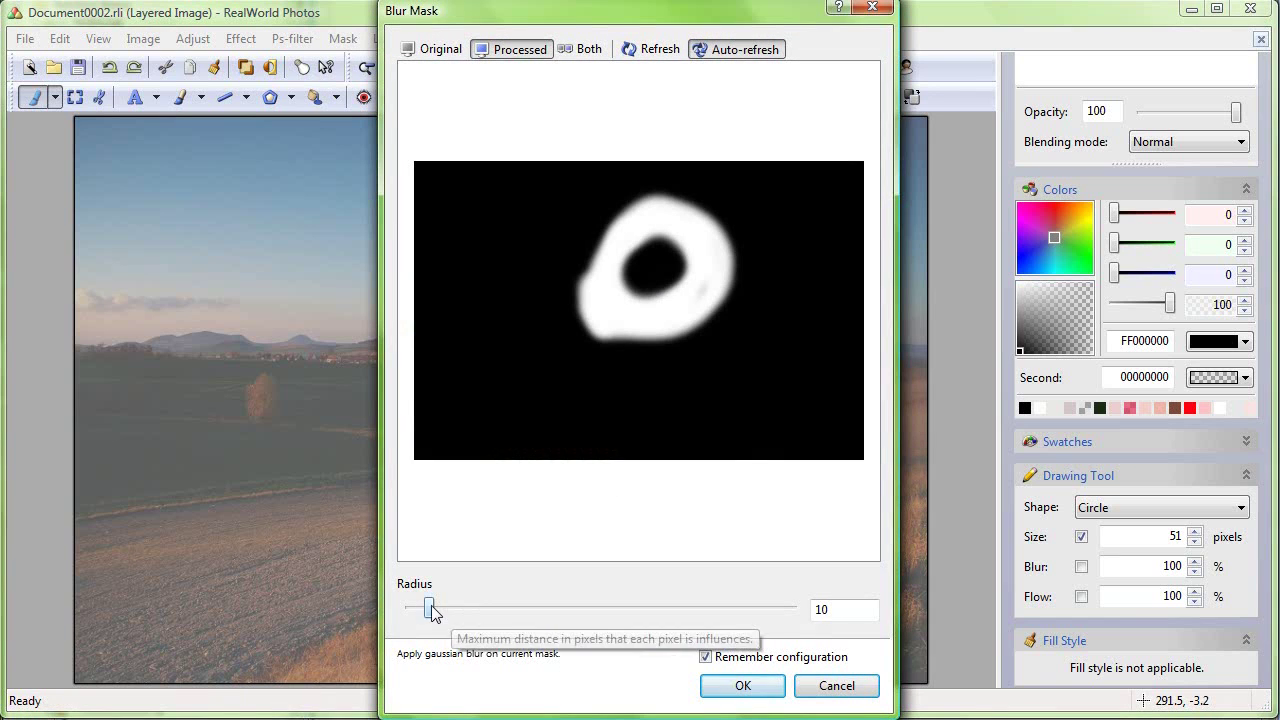
{"action": "left_click_drag", "start_coordinate": [429, 608], "coordinate": [532, 610]}
{"action": "left_click", "coordinate": [751, 688]}
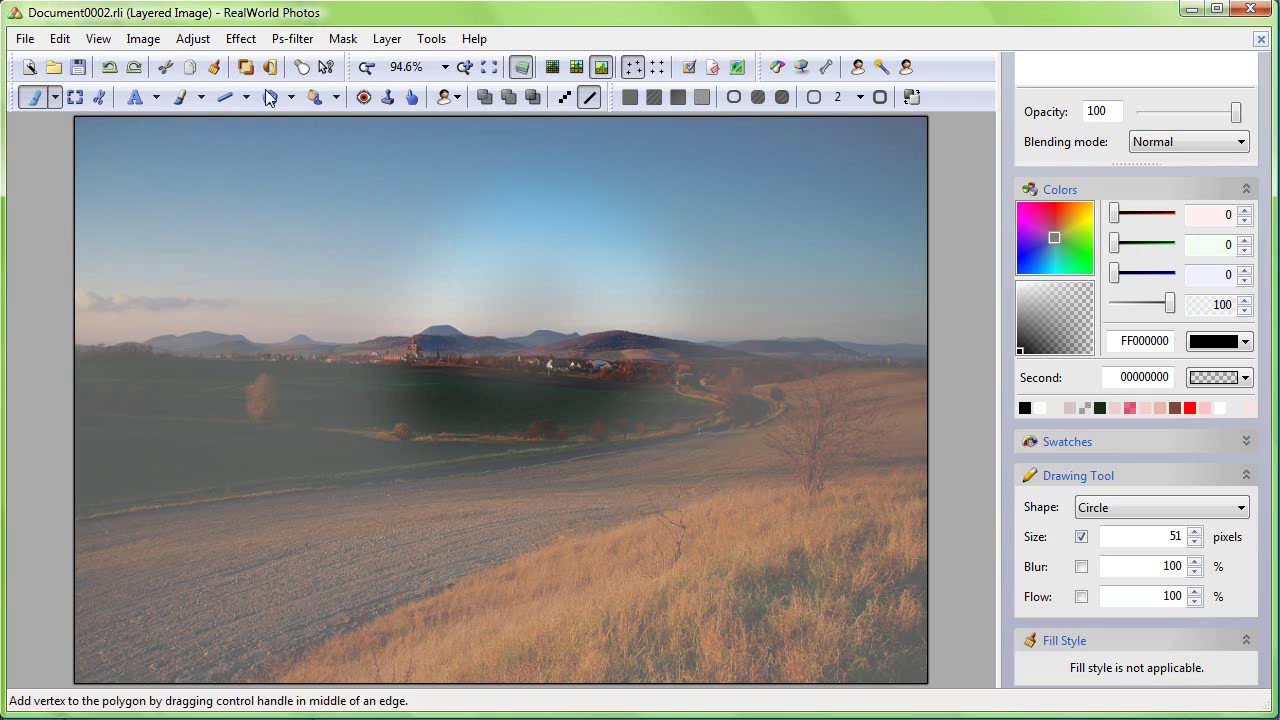
Step: Preview Colorize on the blurred selection and cancel it
{"action": "left_click", "coordinate": [193, 38]}
{"action": "left_click", "coordinate": [208, 86]}
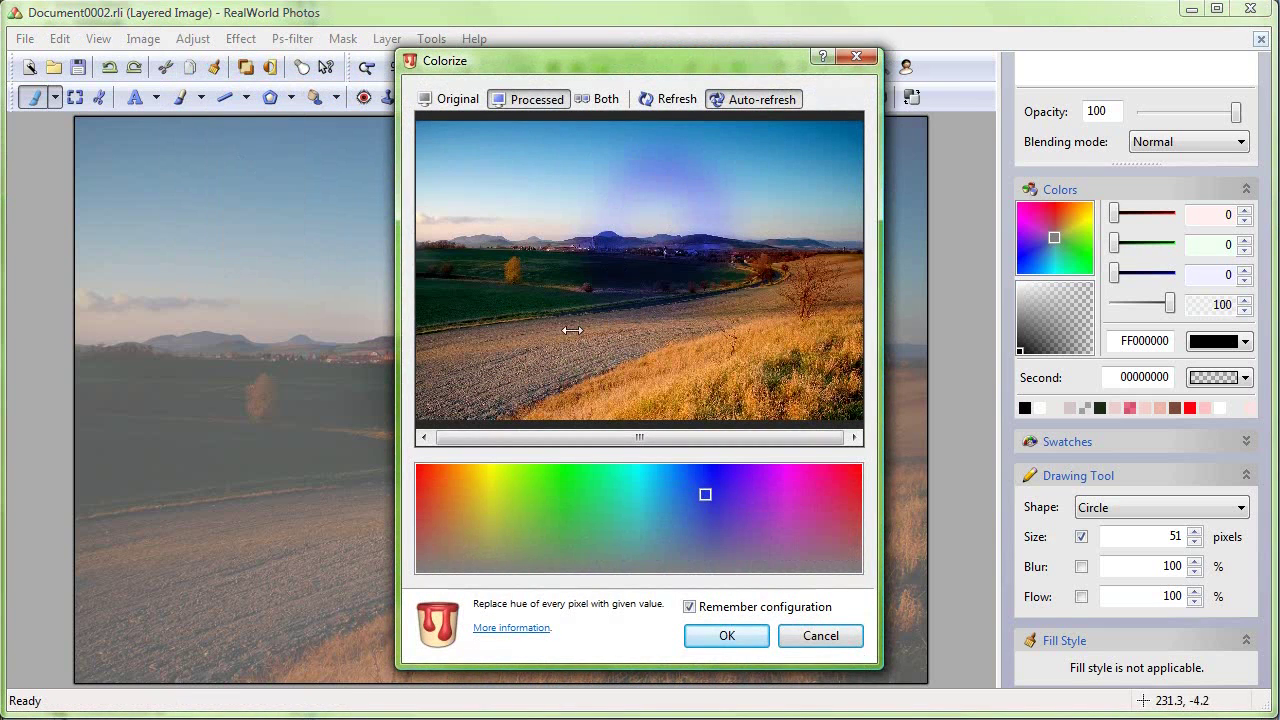
{"action": "left_click", "coordinate": [818, 637]}
Step: Recall the stored ring mask, grow the selection four times, and invert it
{"action": "left_click", "coordinate": [343, 38]}
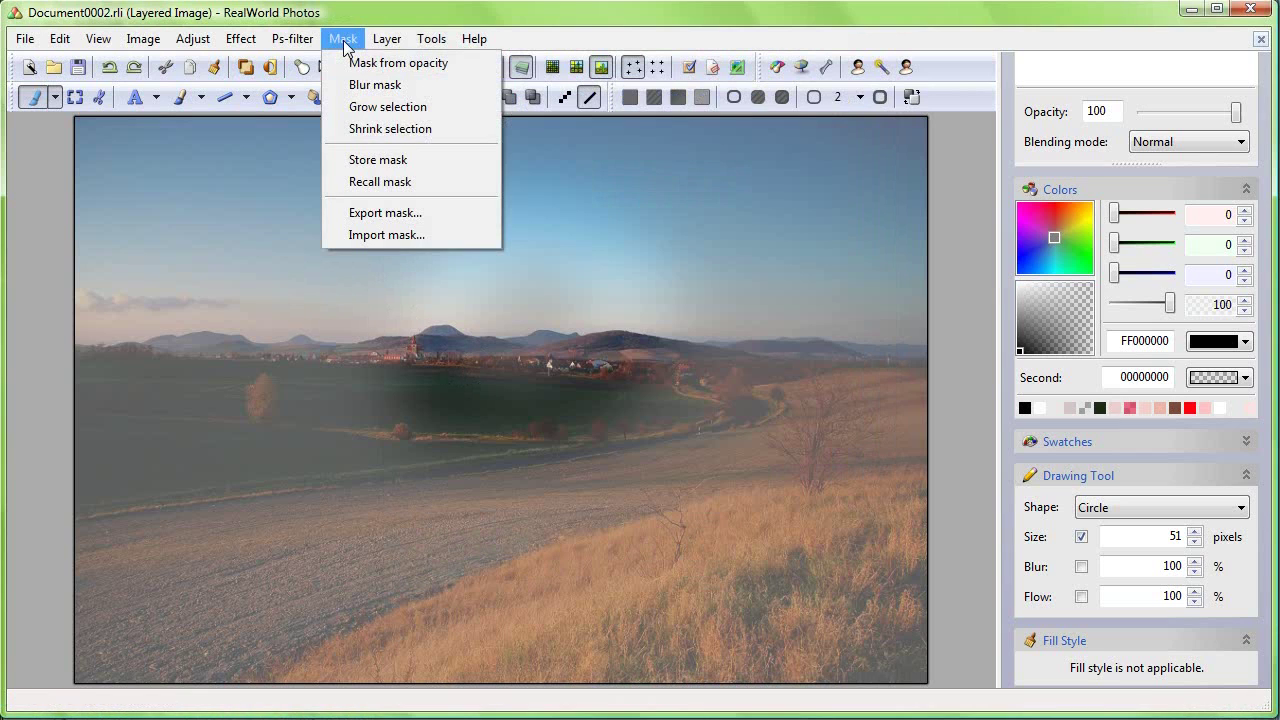
{"action": "left_click", "coordinate": [375, 160]}
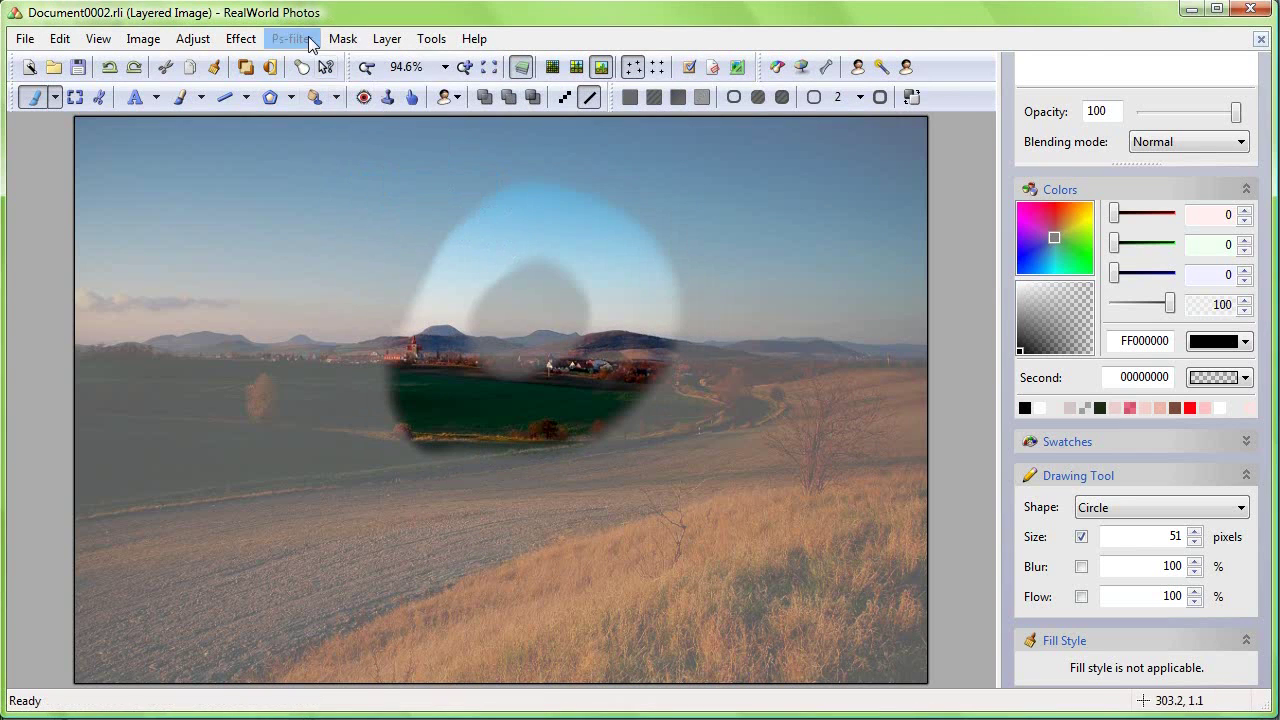
{"action": "left_click", "coordinate": [343, 40]}
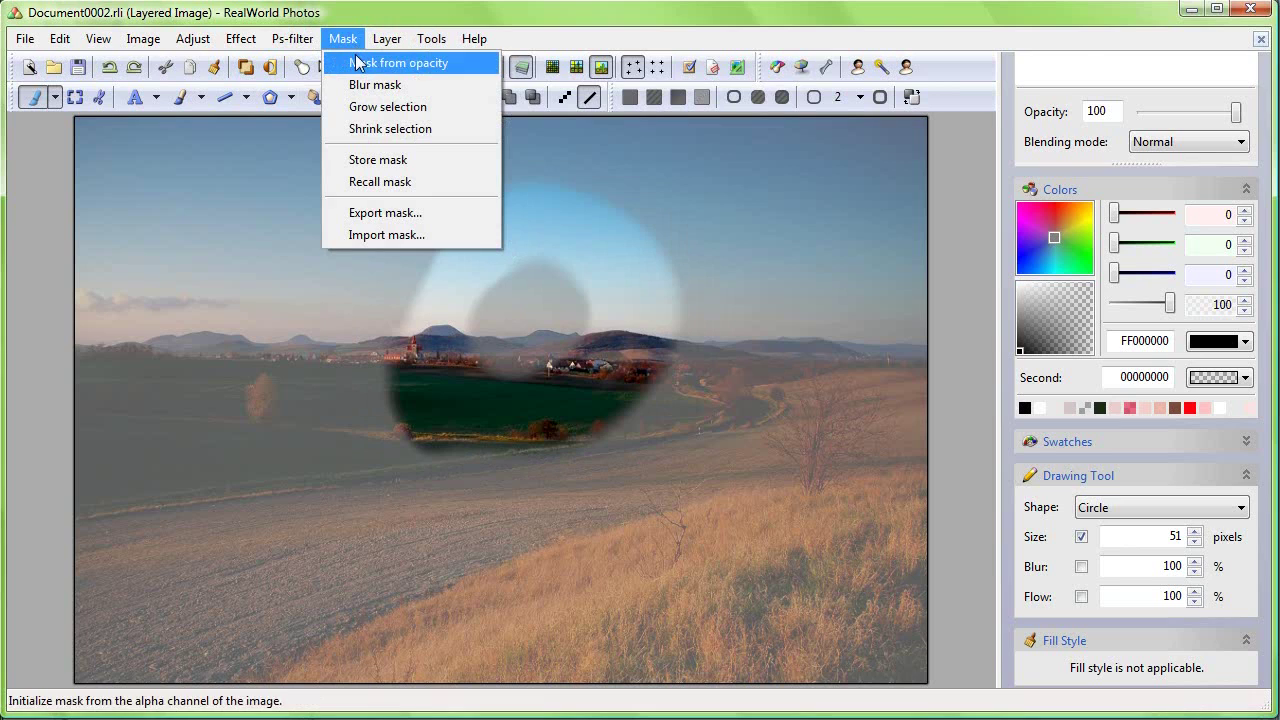
{"action": "left_click", "coordinate": [370, 107]}
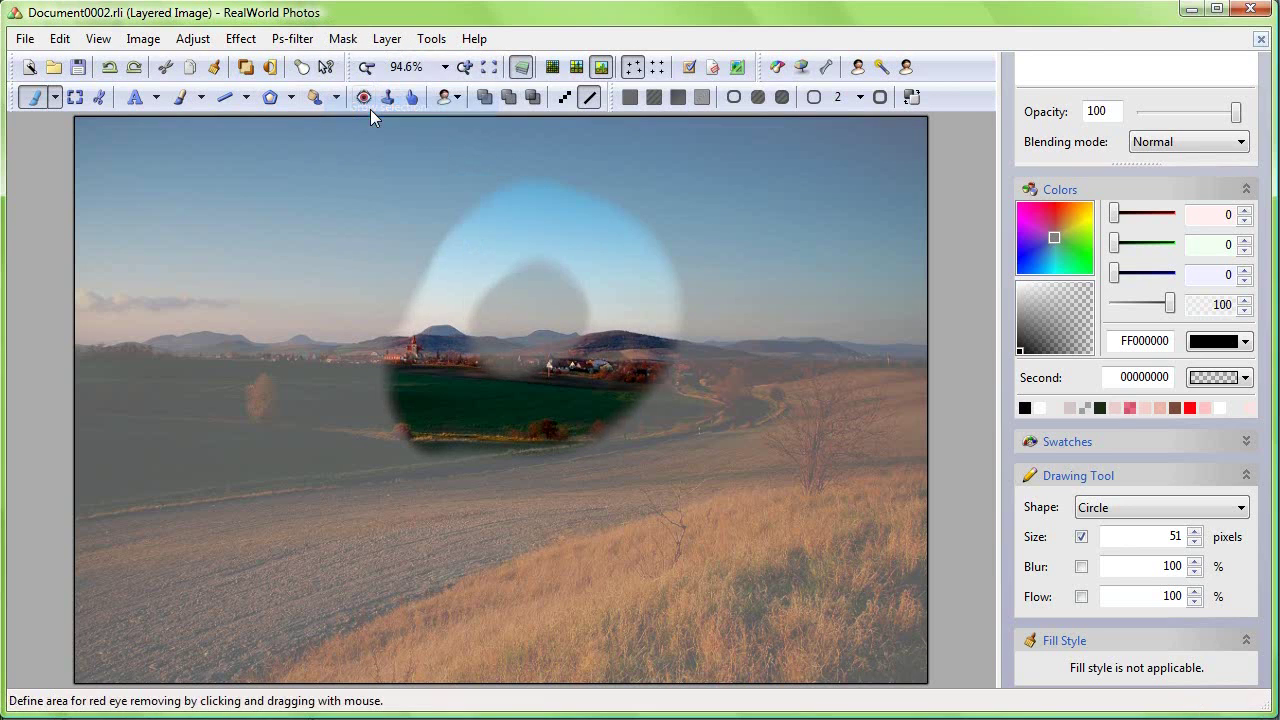
{"action": "left_click", "coordinate": [343, 38]}
{"action": "left_click", "coordinate": [370, 107]}
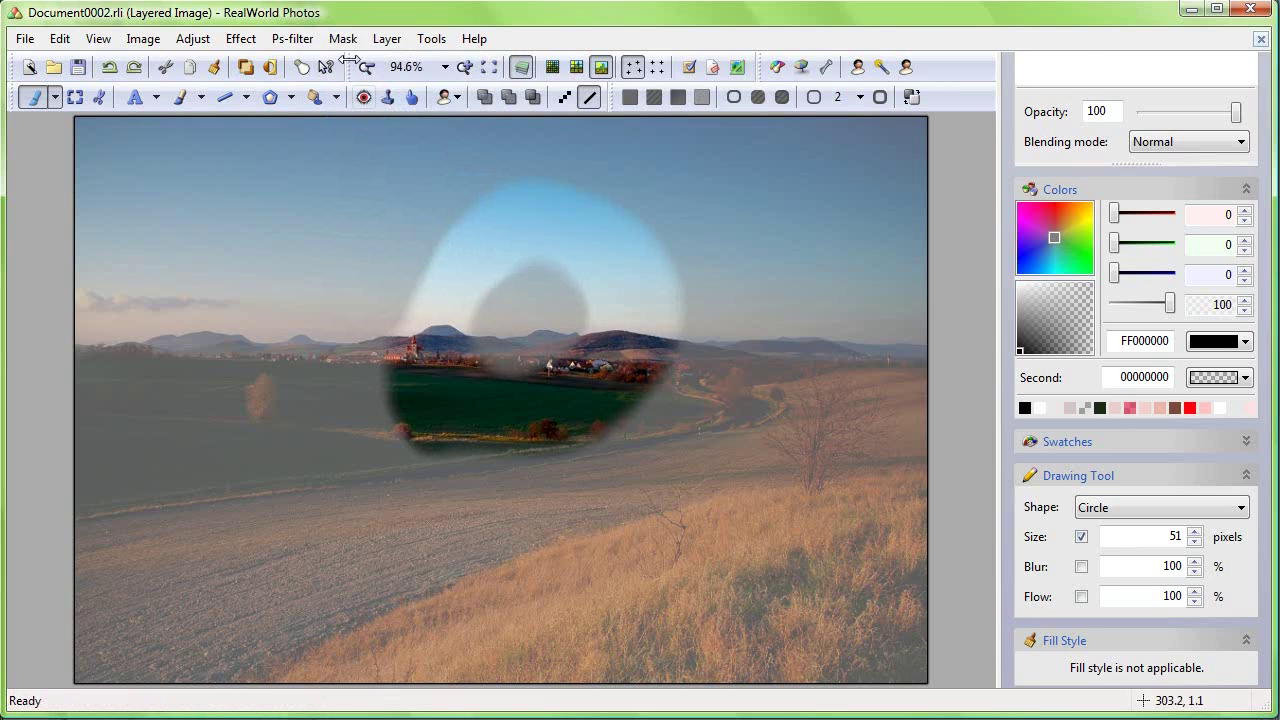
{"action": "left_click", "coordinate": [343, 38]}
{"action": "left_click", "coordinate": [370, 107]}
{"action": "left_click", "coordinate": [343, 38]}
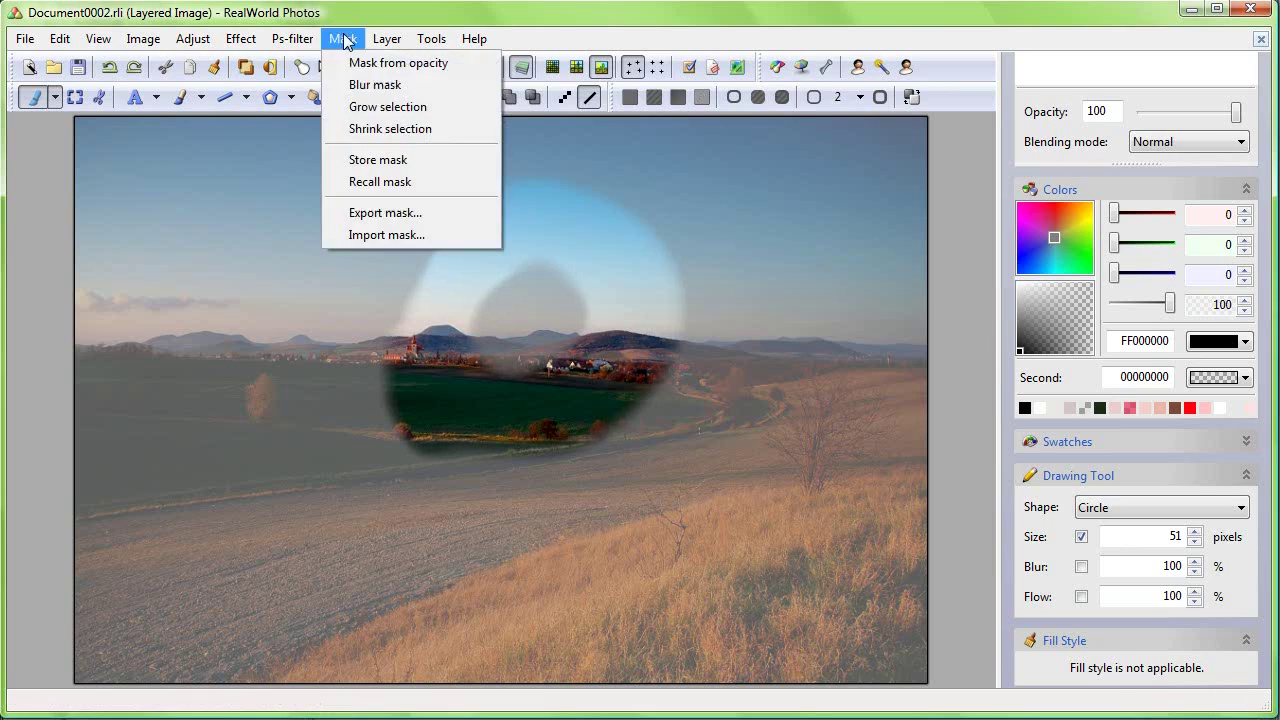
{"action": "left_click", "coordinate": [365, 107]}
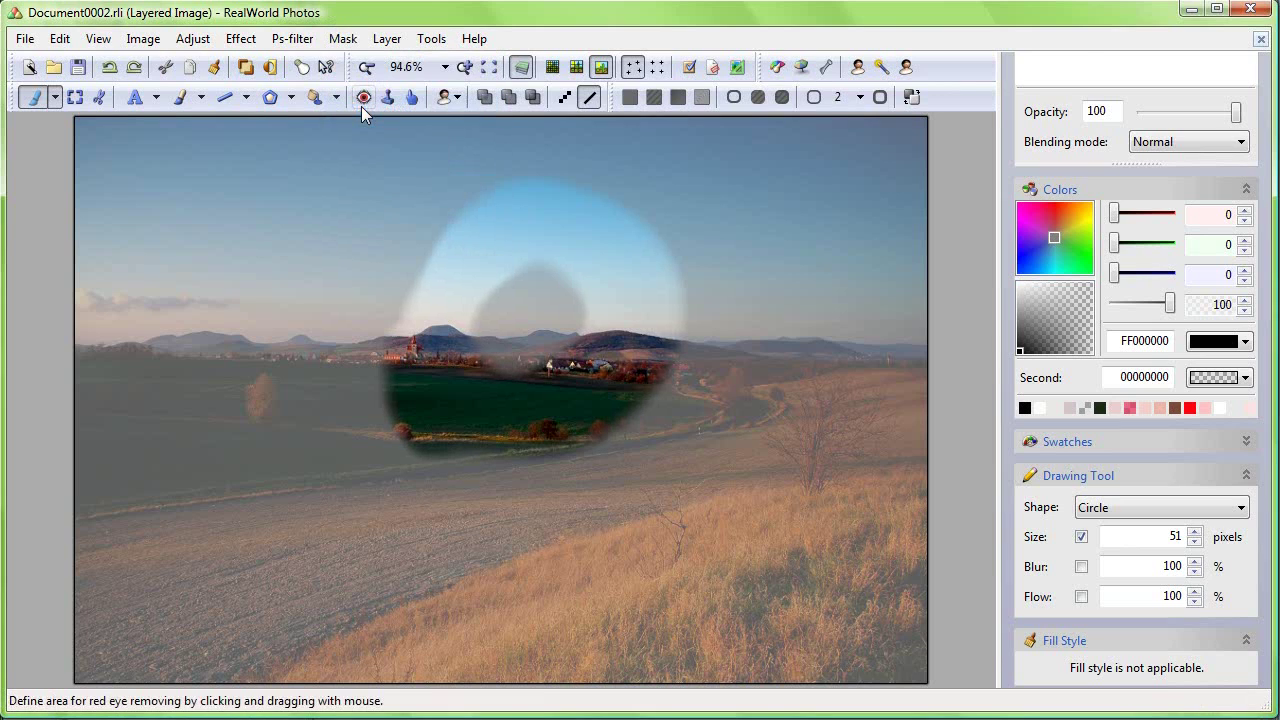
{"action": "left_click", "coordinate": [270, 67]}
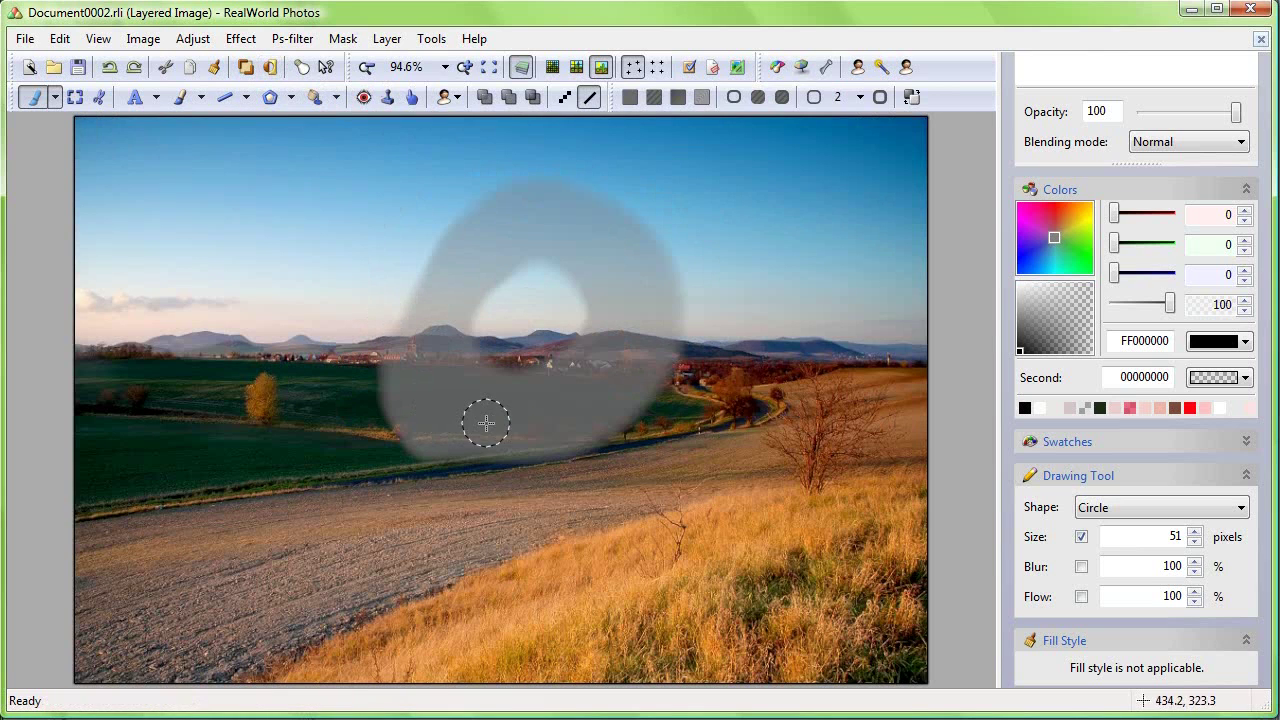
Step: Fill the area around the ring with a red-to-green linear gradient, then undo it
{"action": "left_click", "coordinate": [240, 40]}
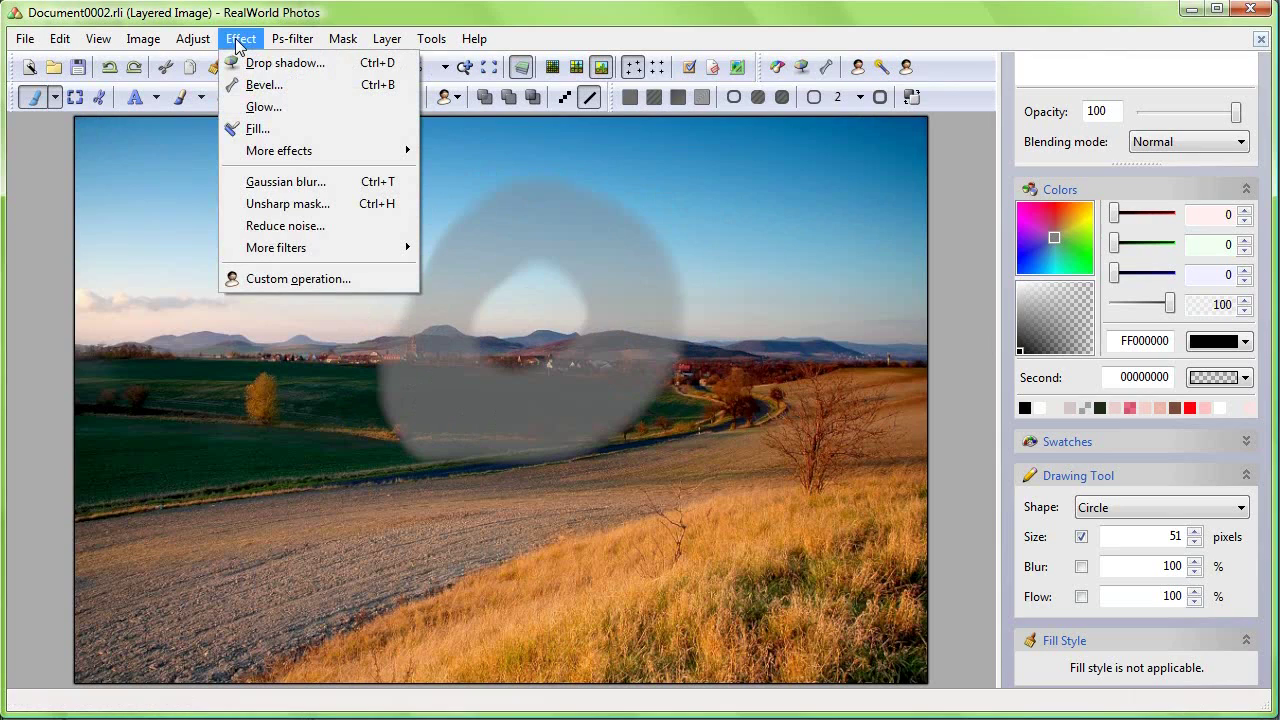
{"action": "left_click", "coordinate": [259, 128]}
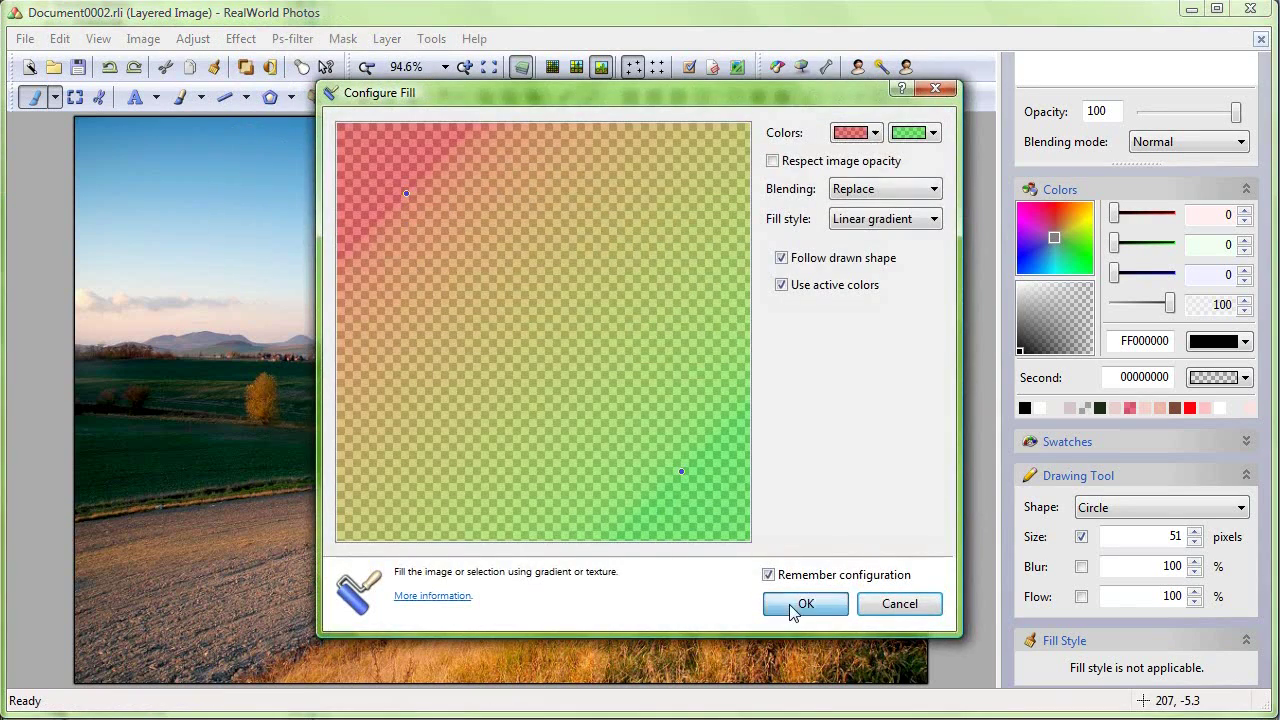
{"action": "left_click", "coordinate": [803, 603]}
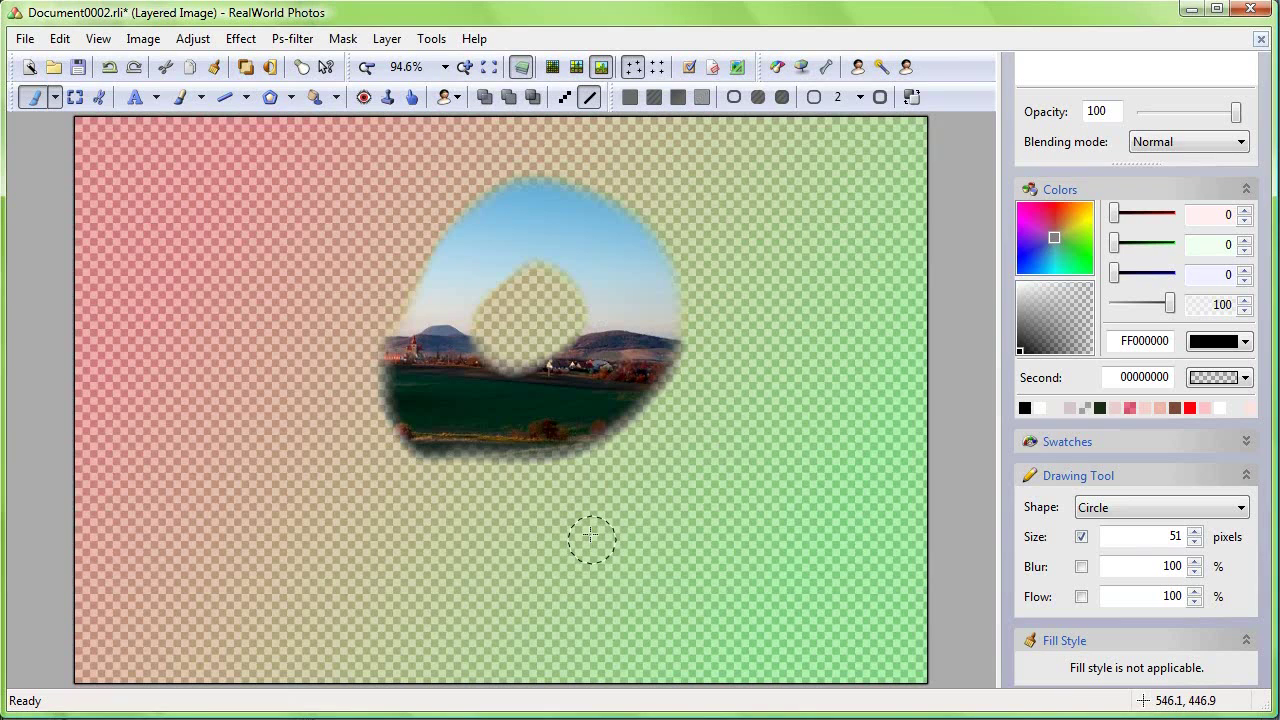
{"action": "key", "text": "ctrl+z"}
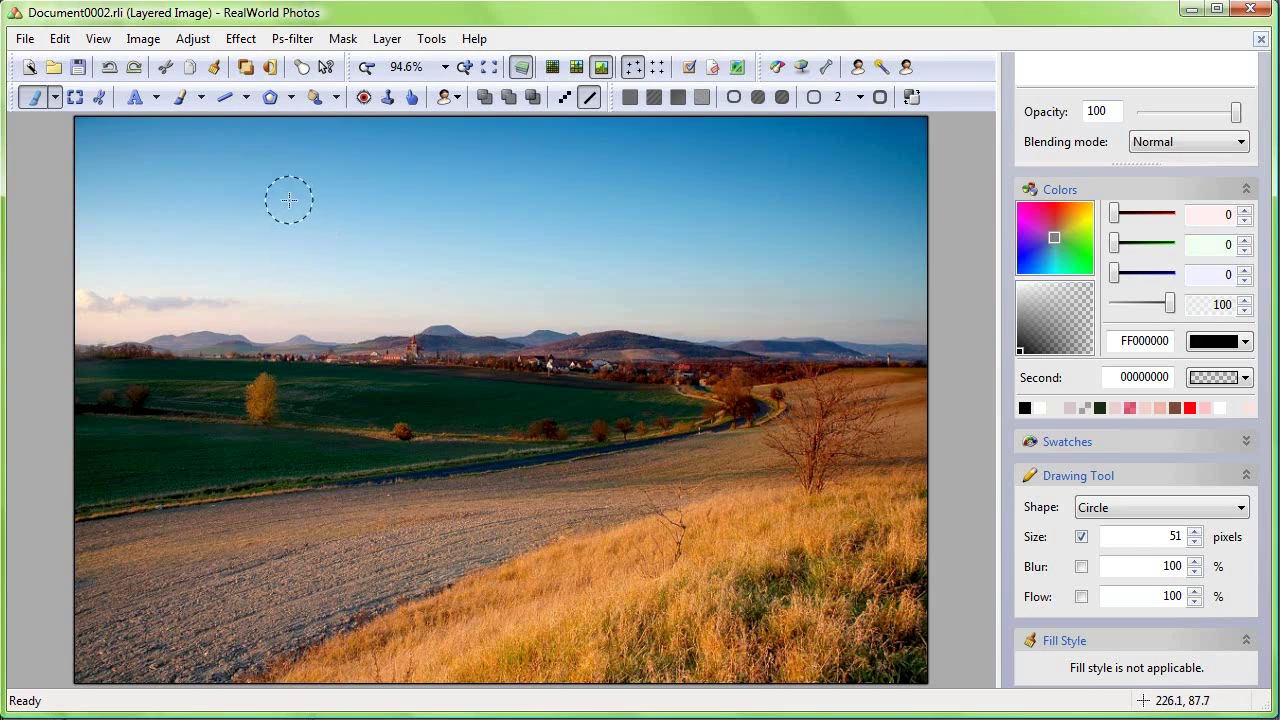
Step: Switch the selection tool back to Magic wand, matching by brightness at 12% tolerance
{"action": "left_click", "coordinate": [55, 97]}
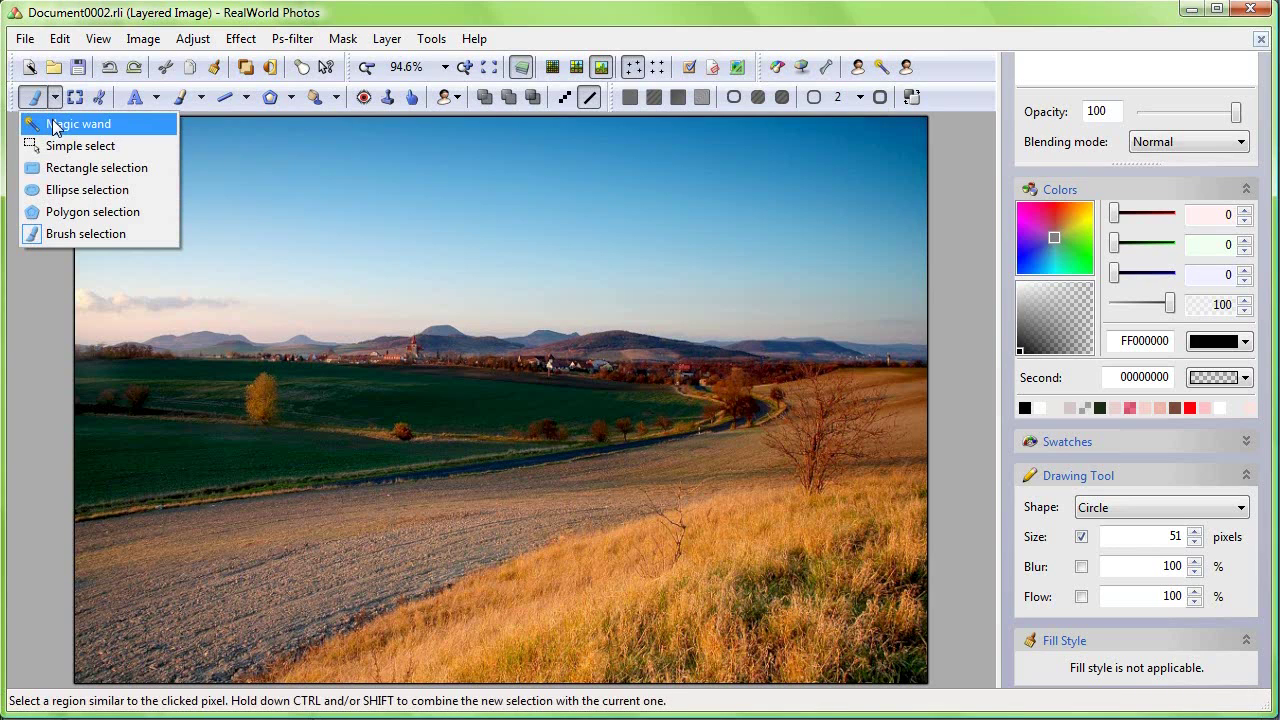
{"action": "left_click", "coordinate": [55, 125]}
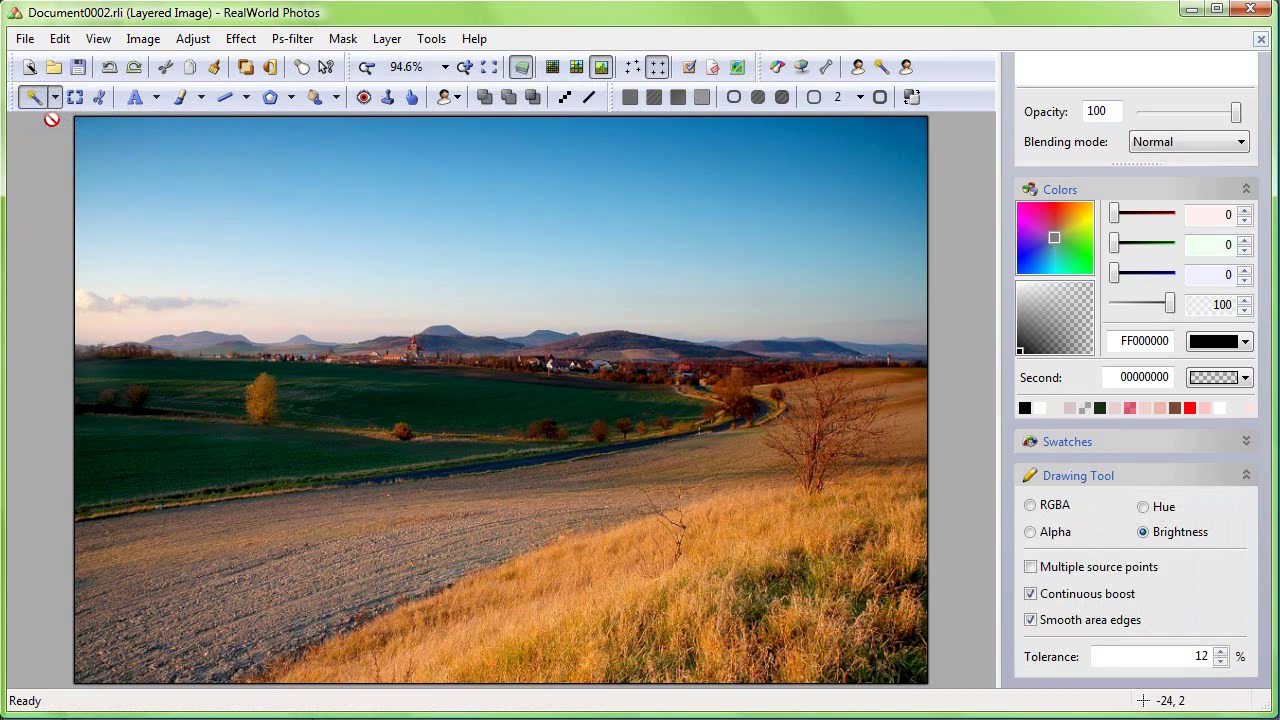